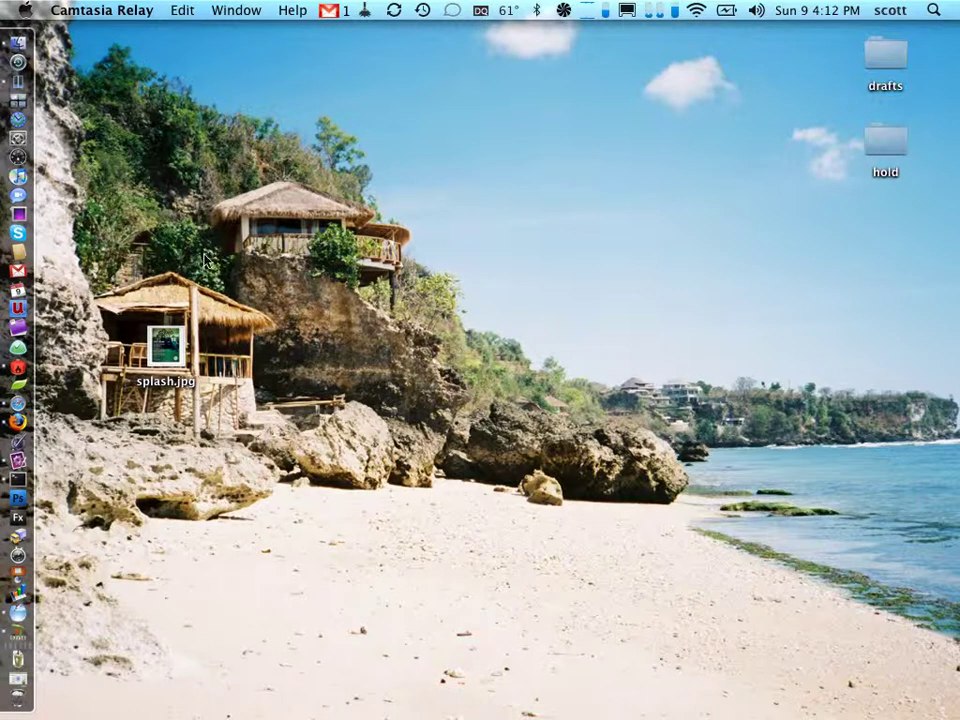
Step: Switch to Safari, enlarge its window, and load droge.com in a new tab
left_click(30, 411)
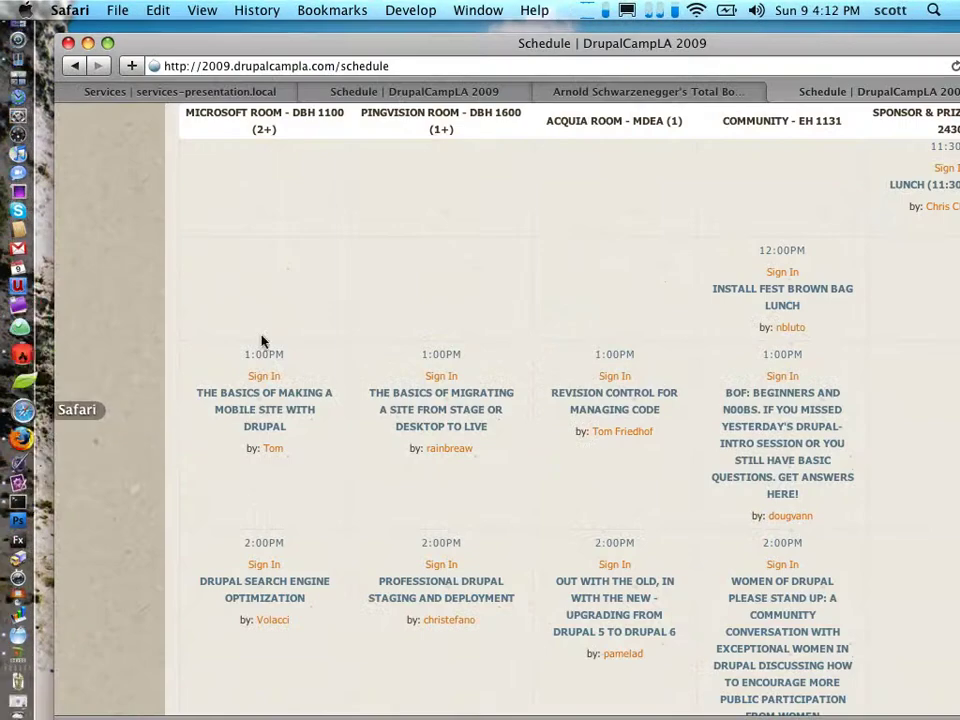
left_click(107, 43)
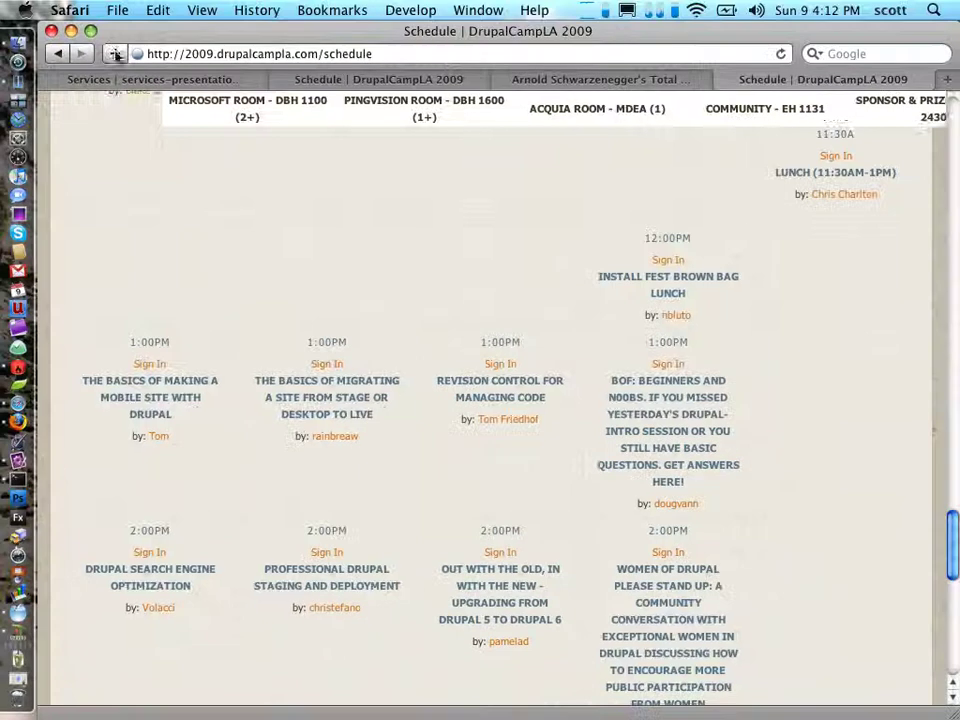
key("super+t")
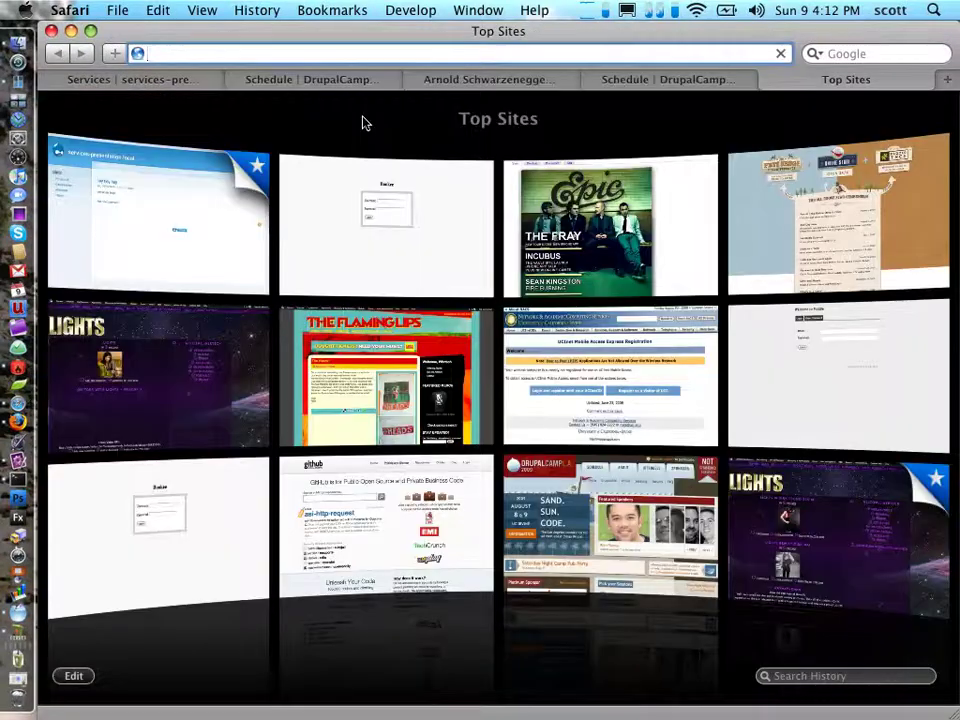
type("w")
key("BackSpace")
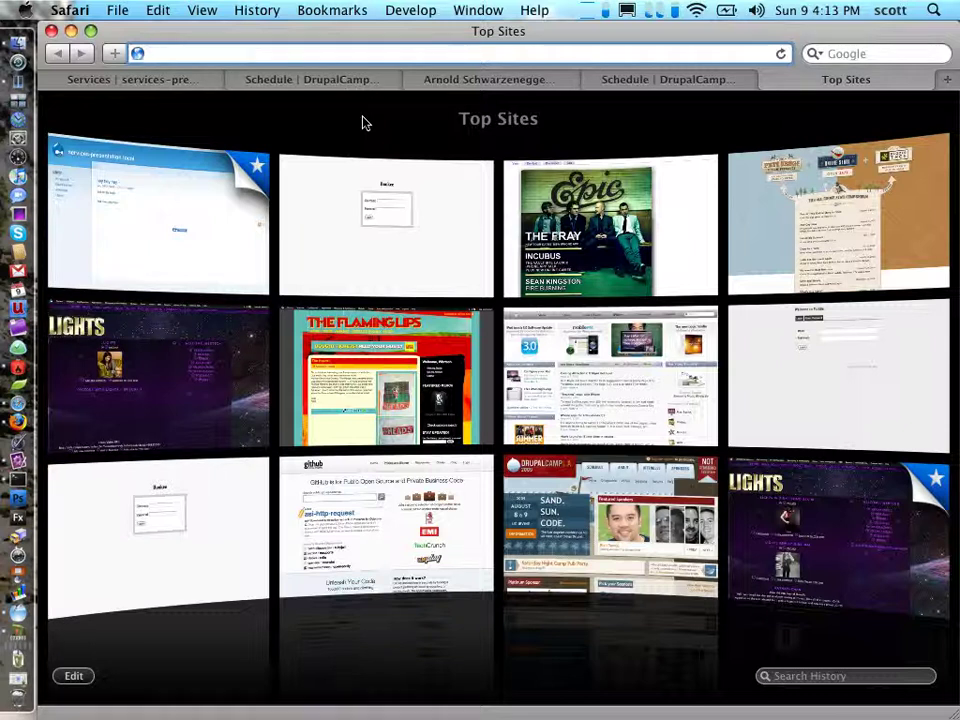
type("dro")
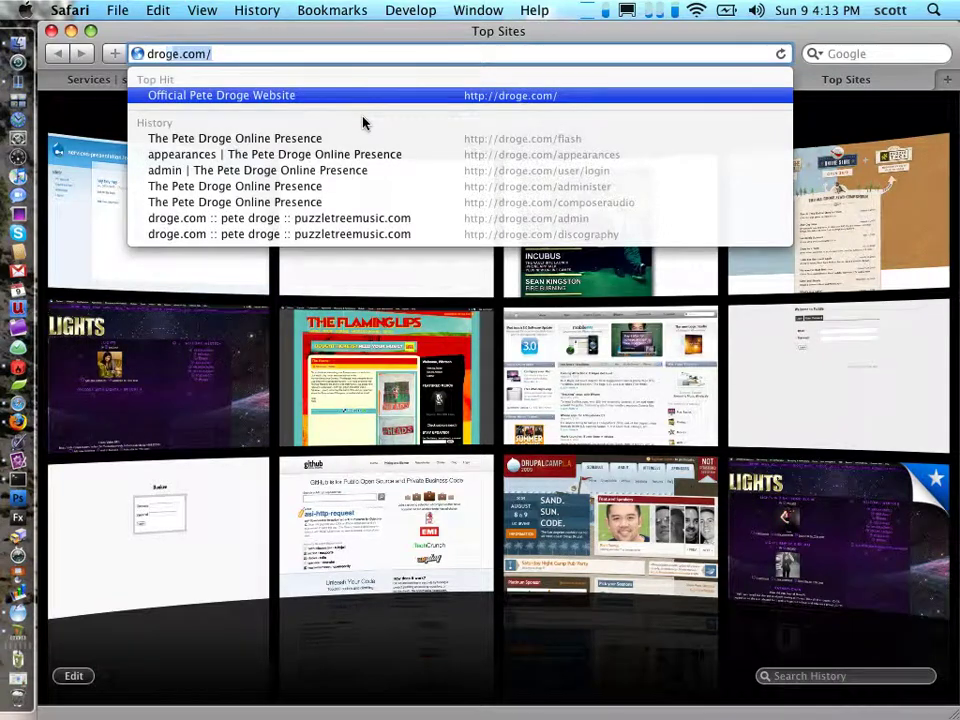
type("ge.co")
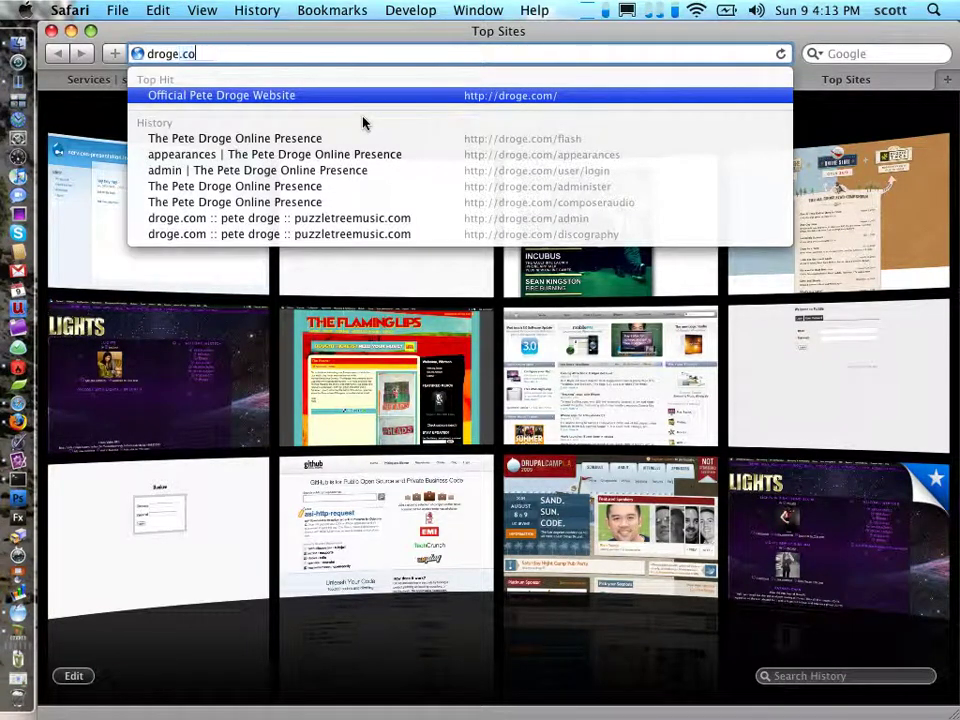
type("m/")
key("Return")
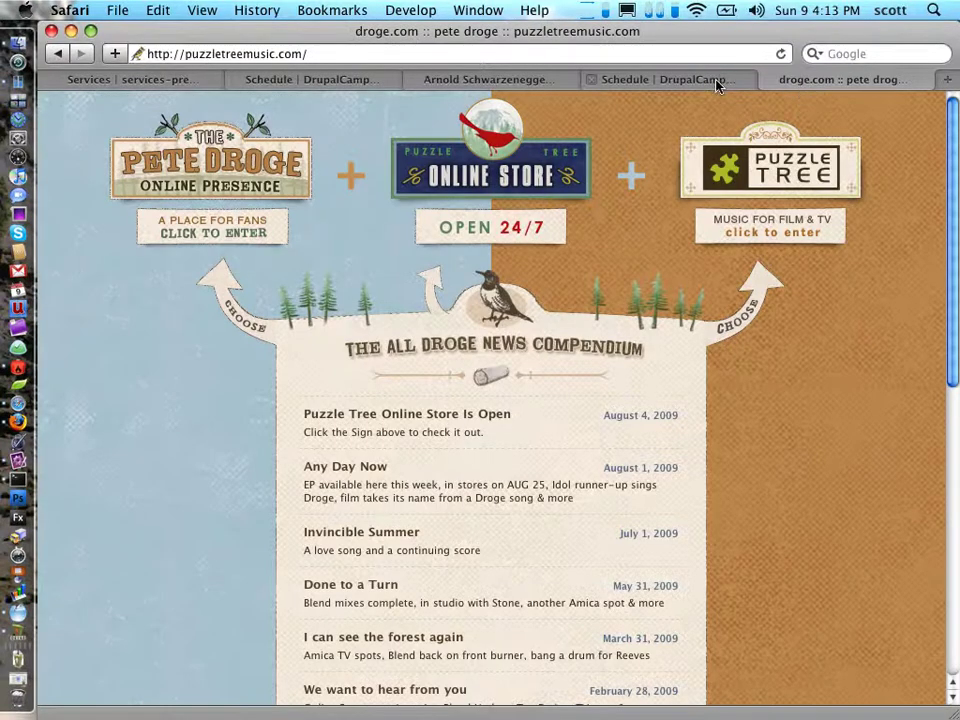
Step: View the Puzzle Tree Online Store from the droge.com landing page and return to the landing page
left_click(713, 80)
left_click(852, 80)
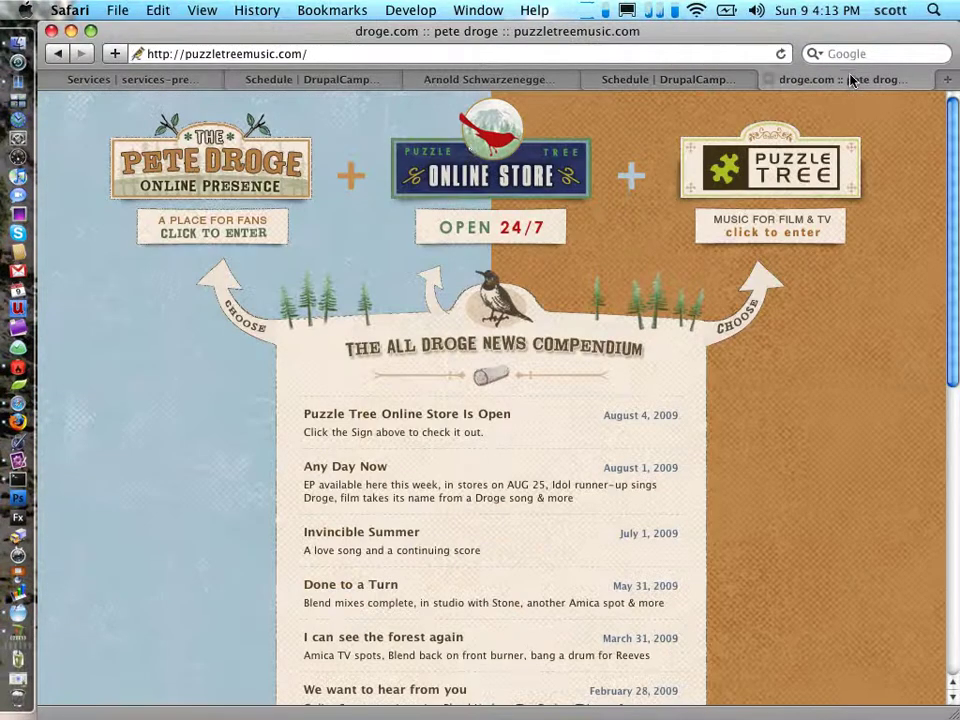
left_click(472, 155)
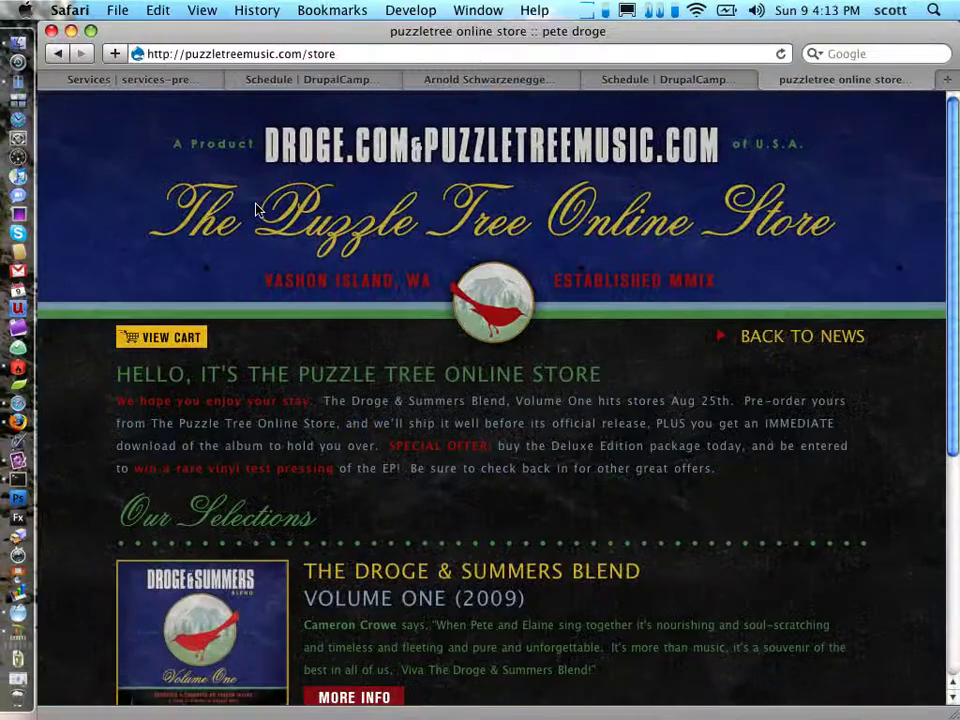
left_click(60, 55)
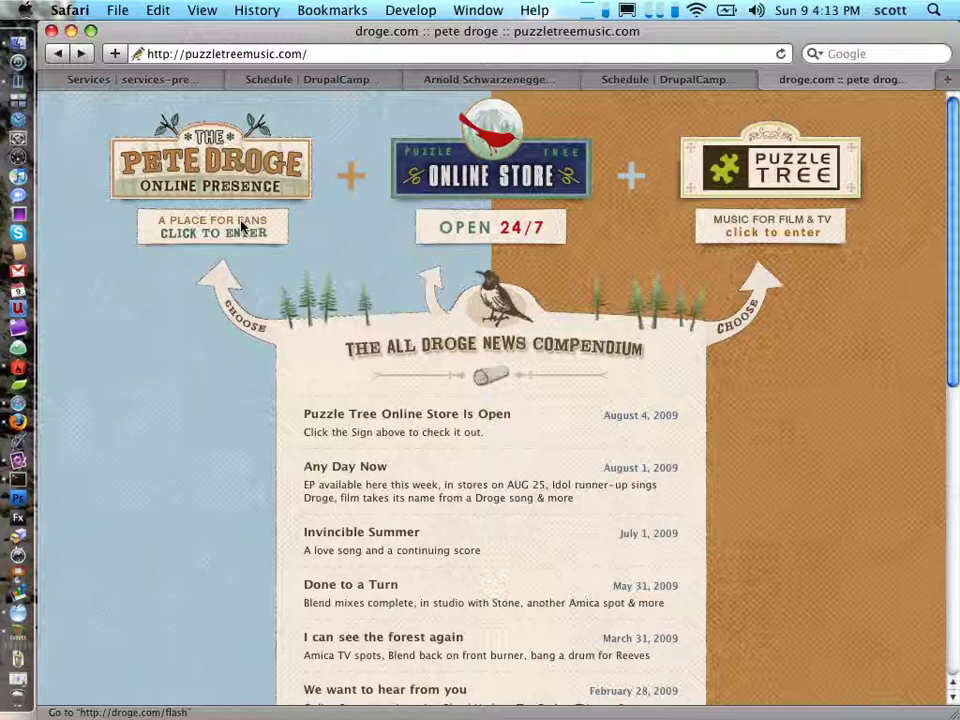
Step: Enter the Pete Droge Online Presence fan site and start exploring its illustrated land
left_click(242, 226)
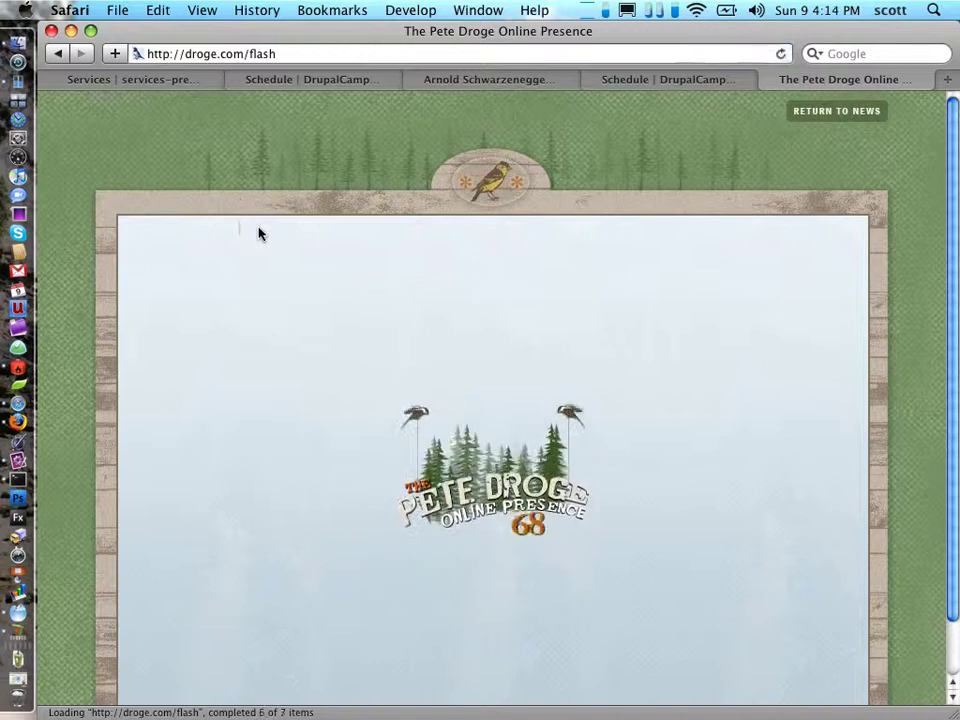
scroll(262, 235, "down", 3)
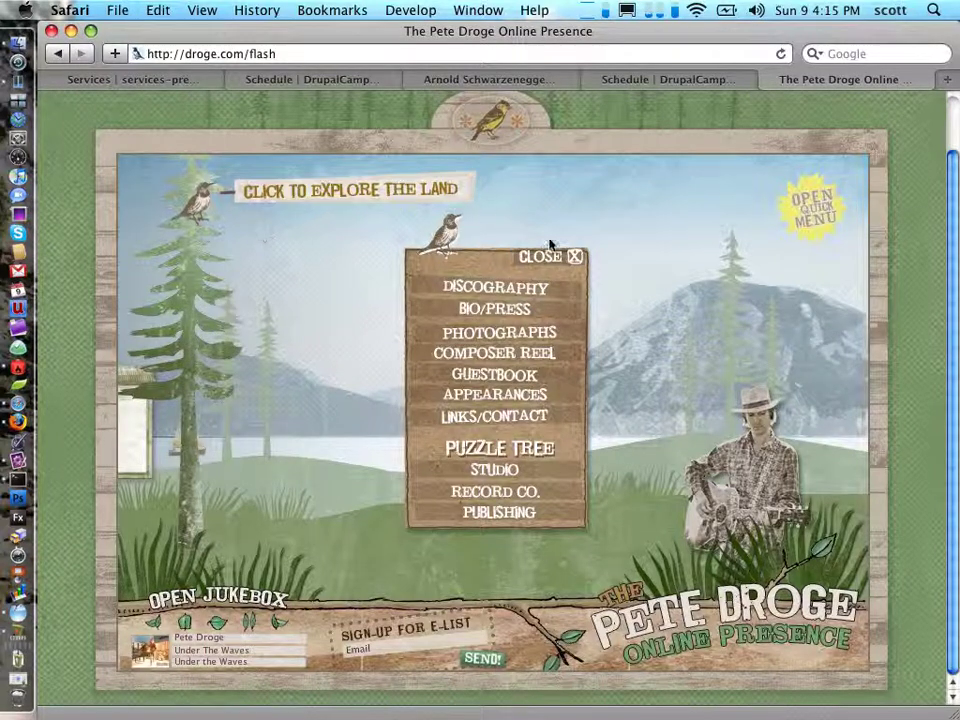
left_click(381, 204)
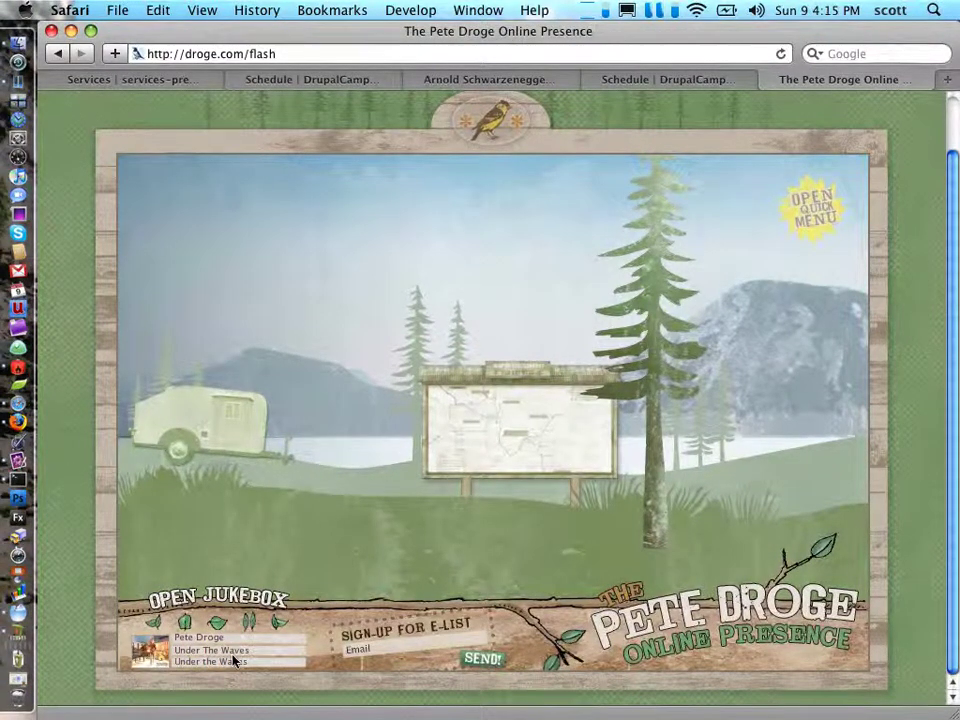
Step: Open the jukebox on the Flash site and browse through its track list
left_click(196, 600)
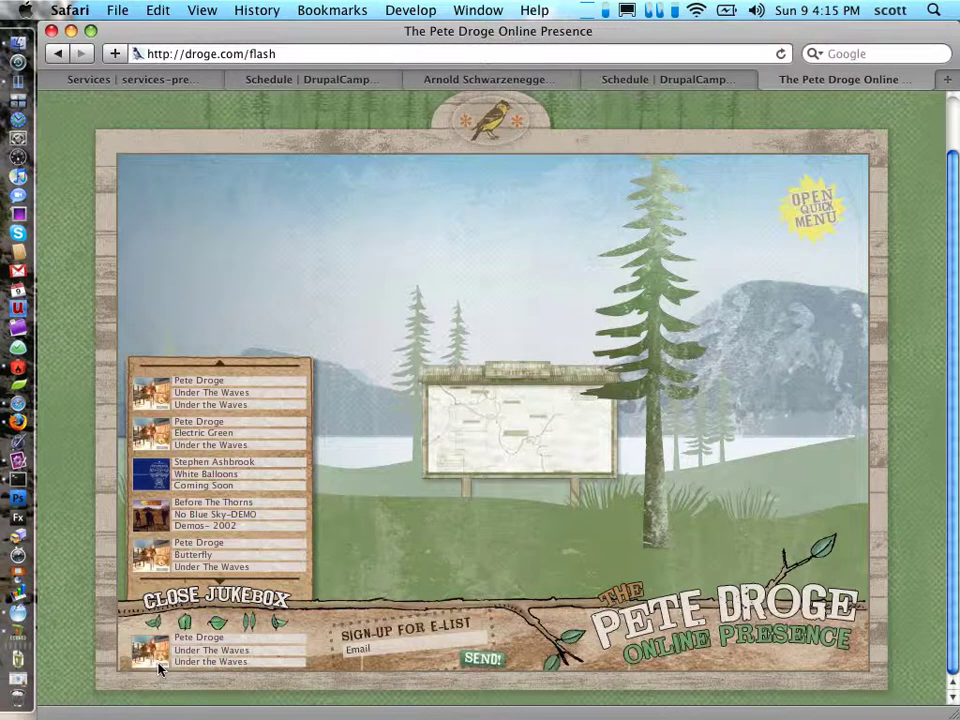
scroll(198, 568, "down", 1)
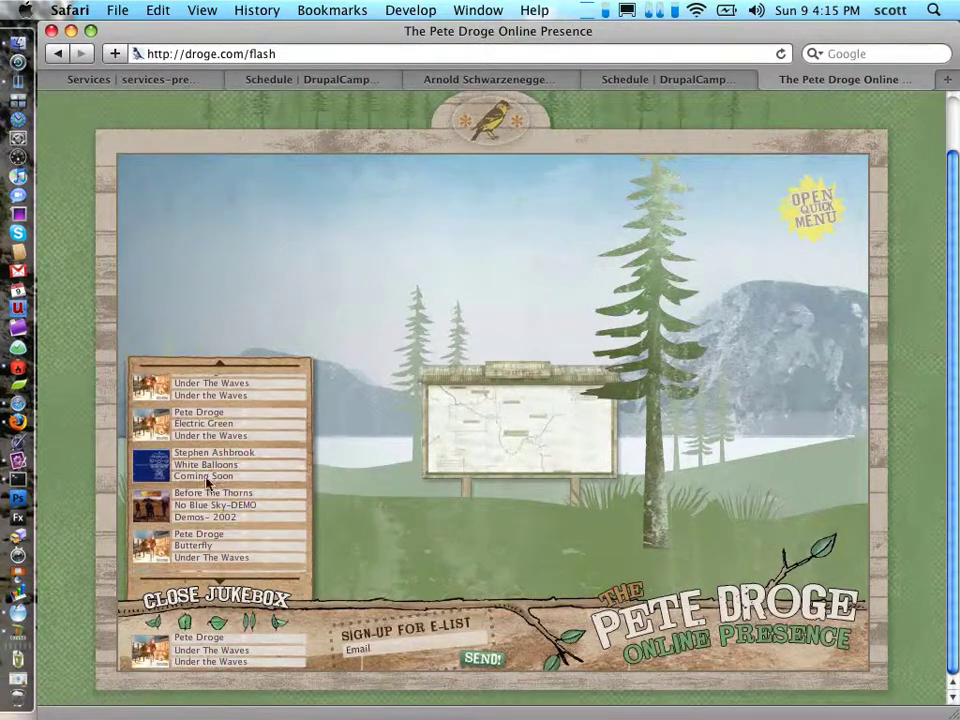
scroll(200, 565, "down", 5)
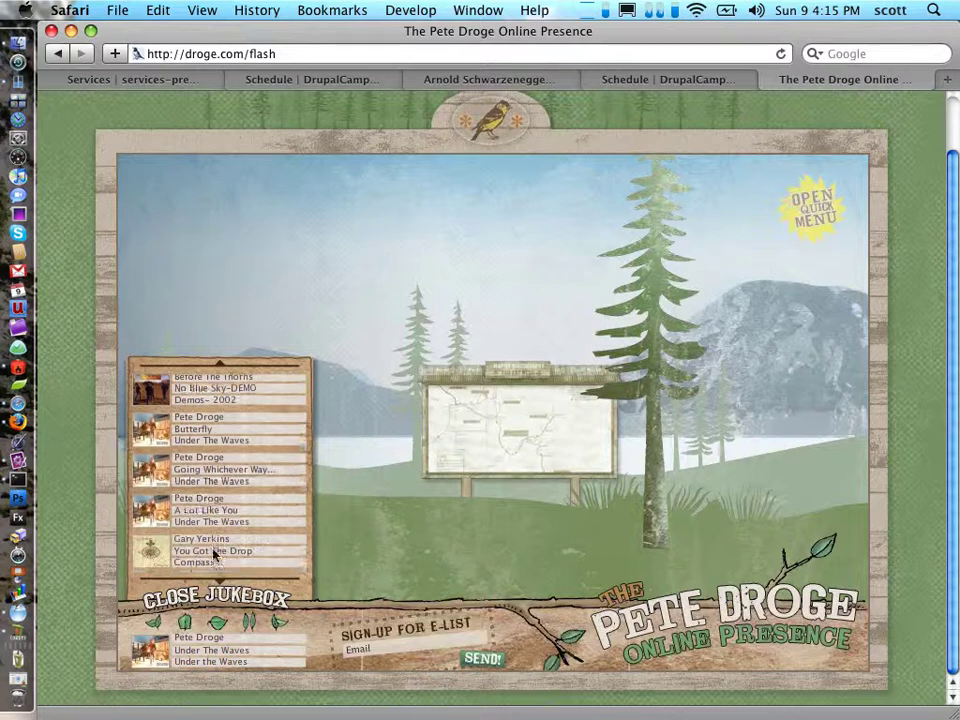
scroll(213, 553, "down", 2)
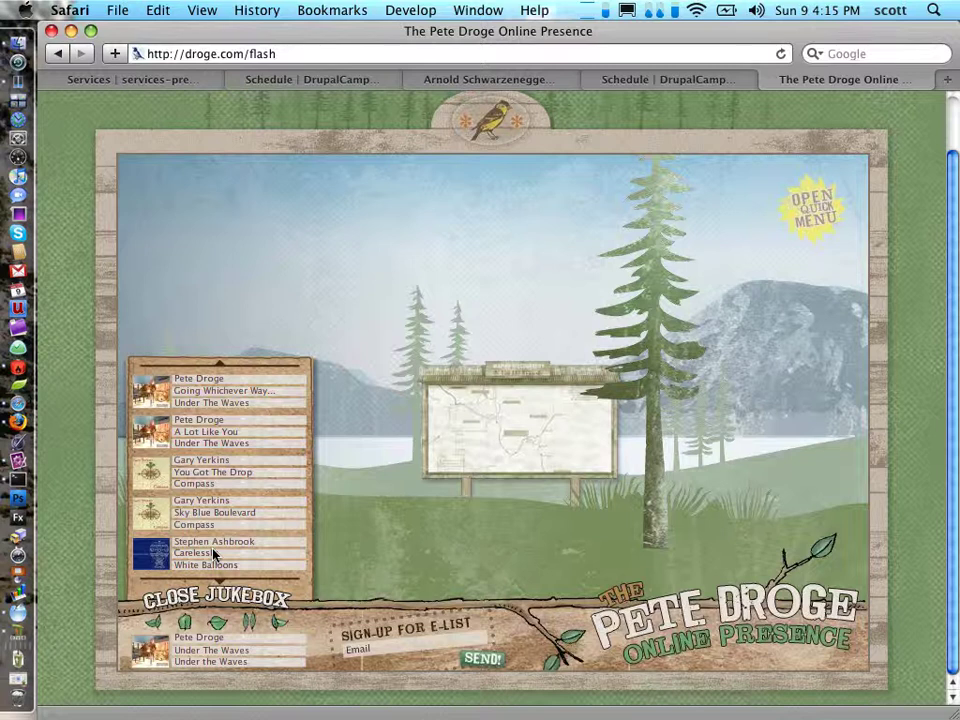
scroll(230, 400, "up", 1)
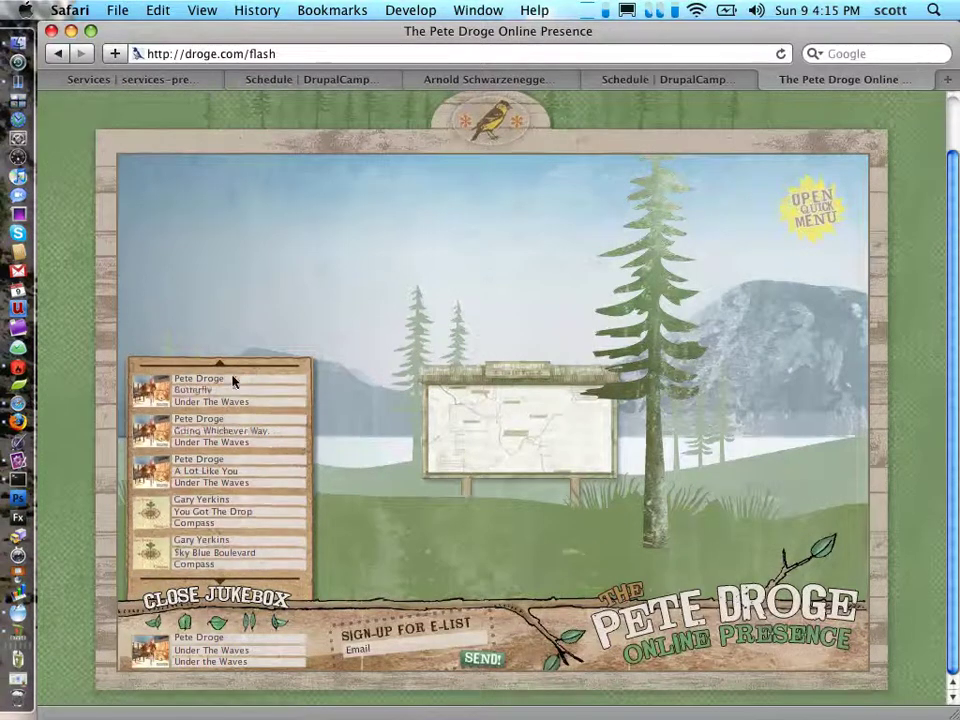
scroll(230, 376, "up", 4)
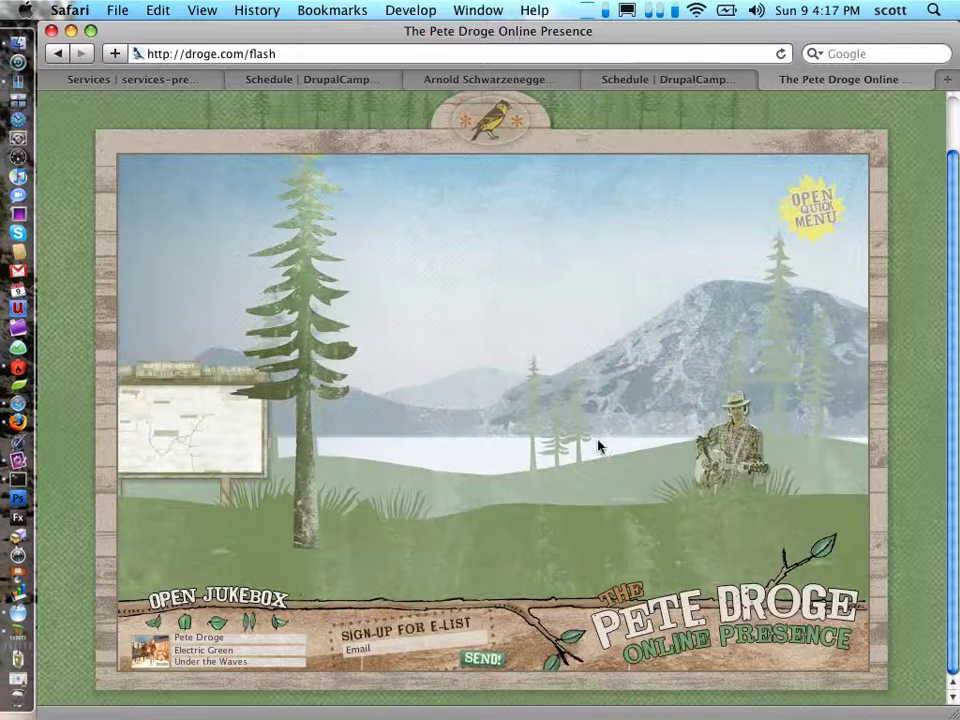
Step: Open the Map of Discography in the Flash landscape and browse its album list
left_click(654, 397)
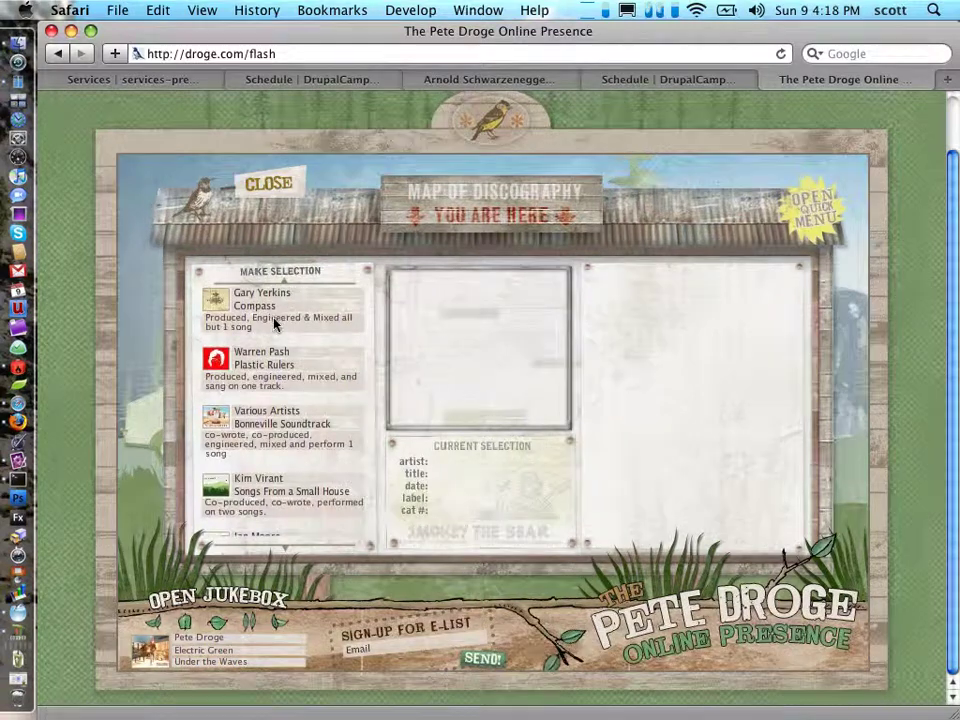
scroll(281, 508, "down", 3)
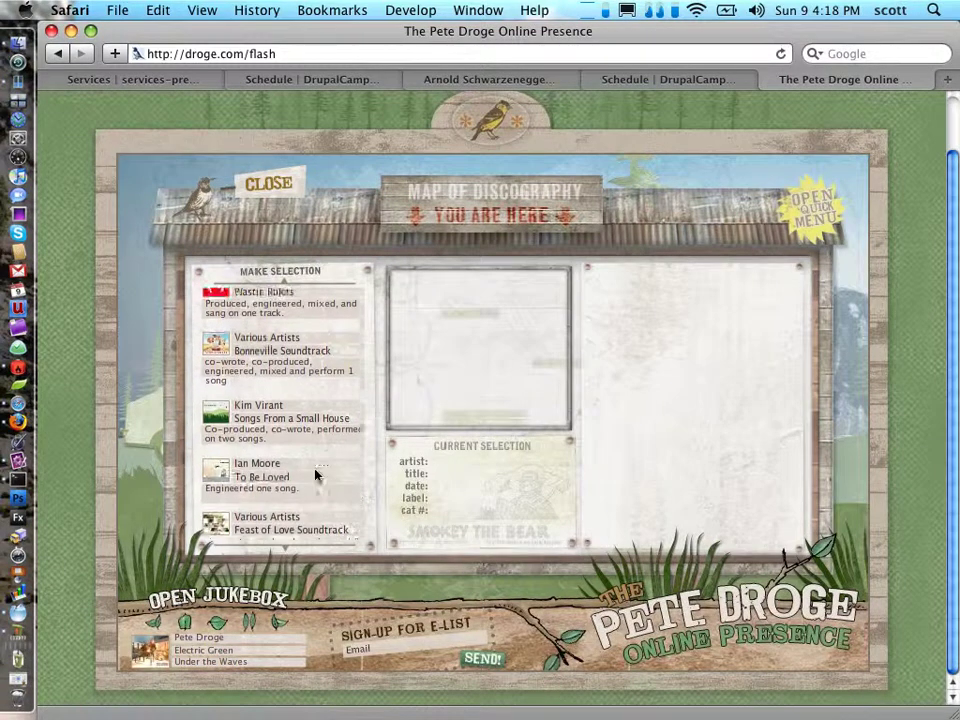
Step: Load the Drupal login page at droge.com/user/login in a new tab
key("super+t")
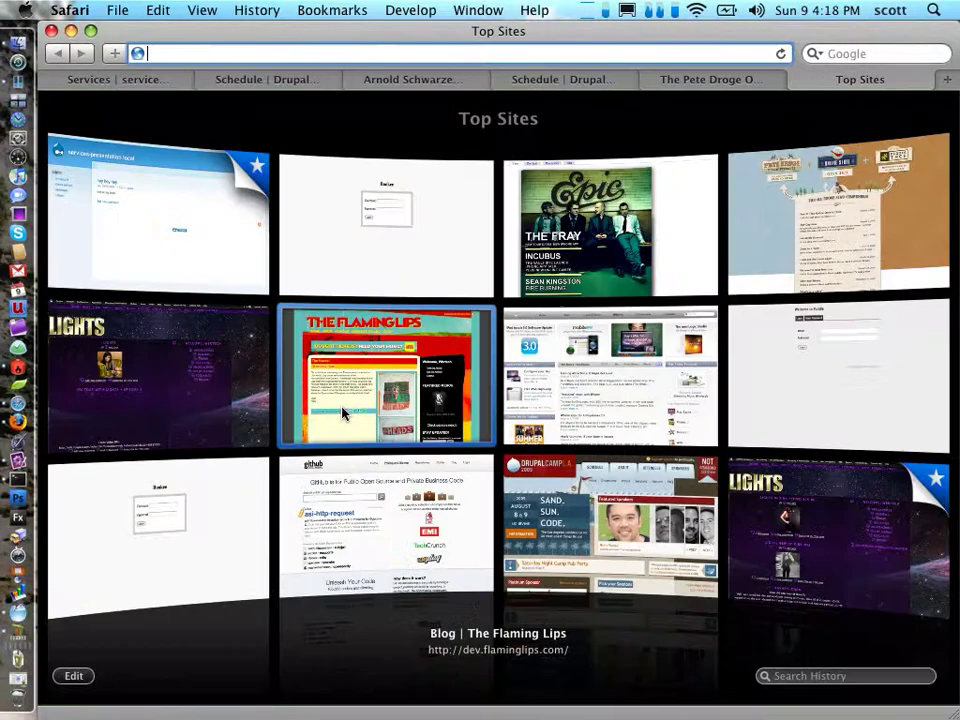
type("droge.com/")
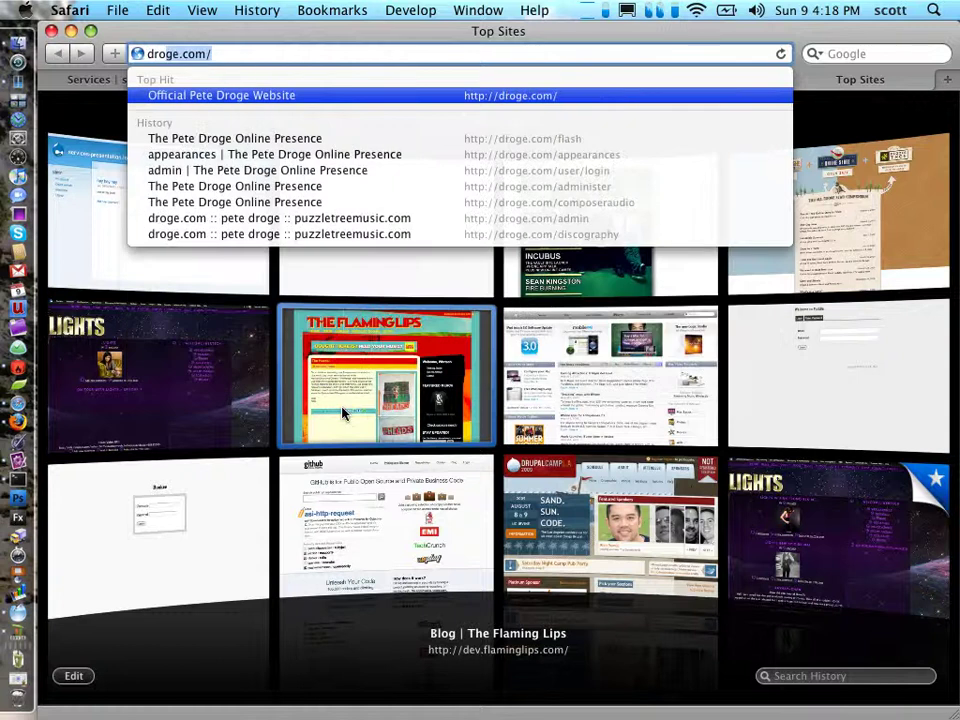
type("adm")
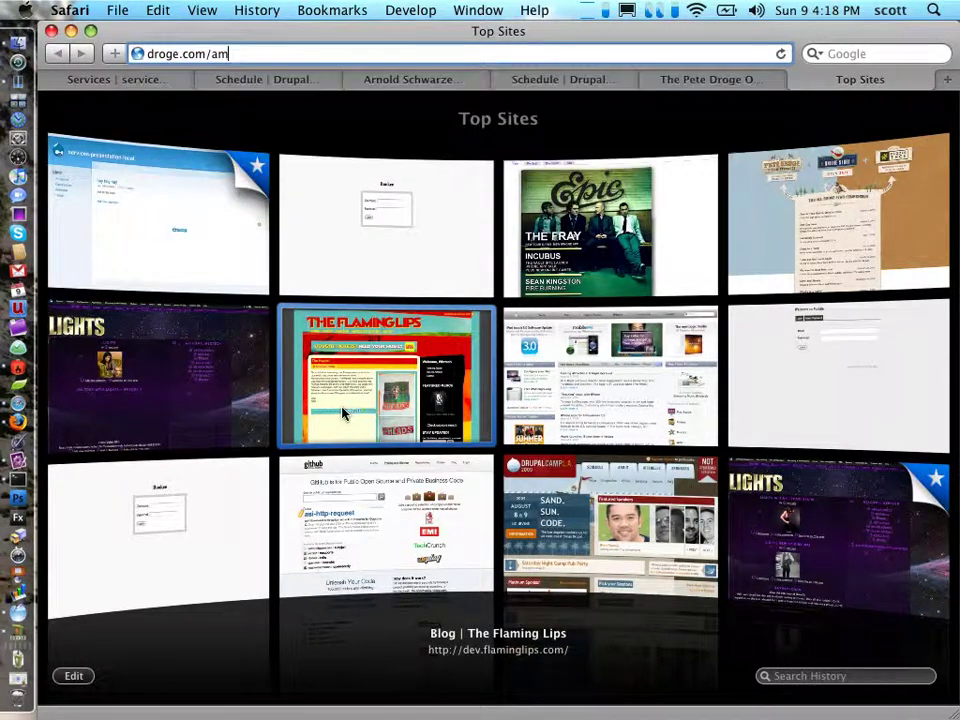
key("BackSpace")
type("dmi")
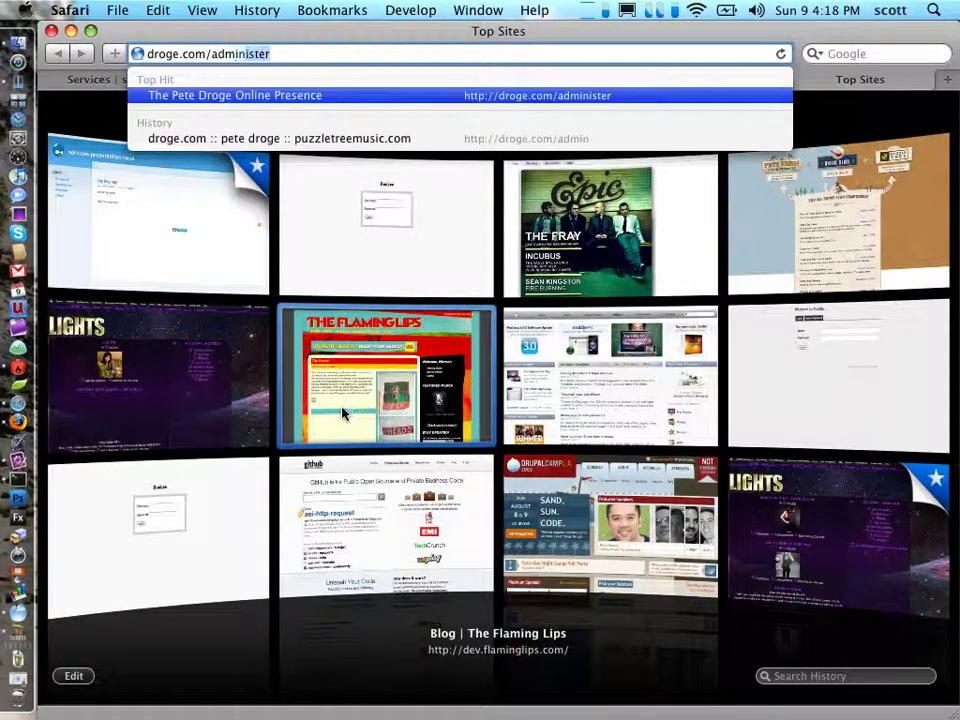
type("nister")
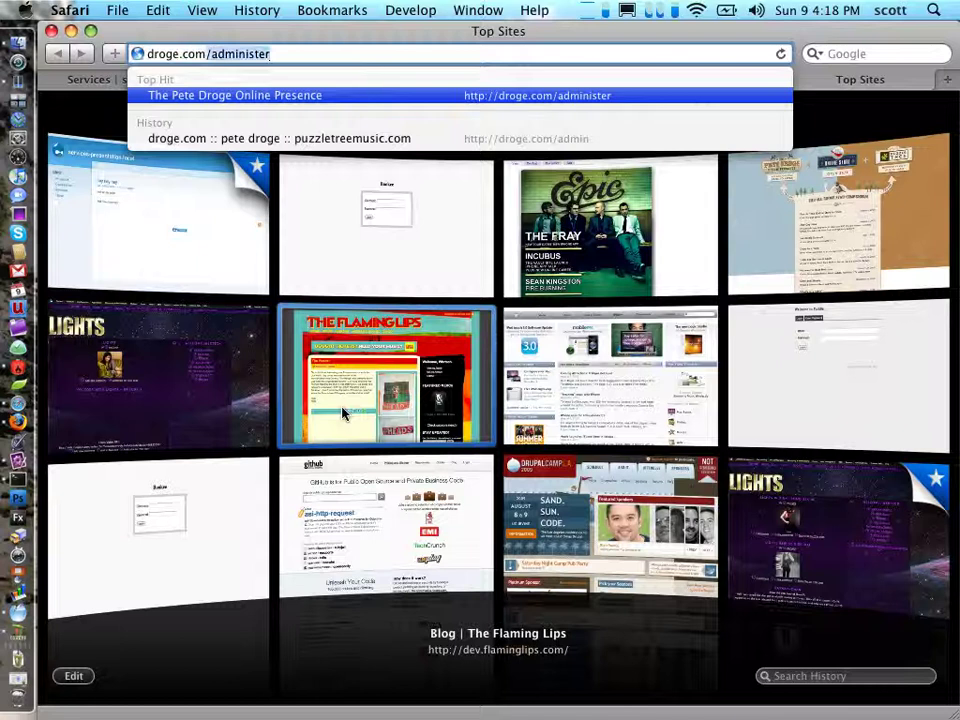
key("shift+alt+Left")
type("user/lo")
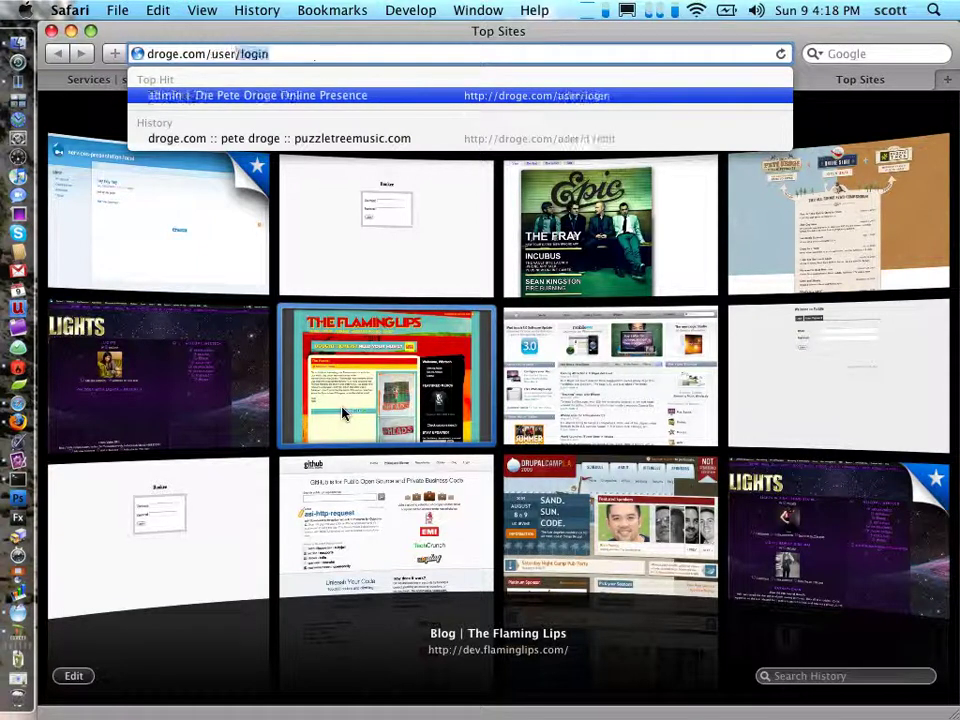
type("gin")
key("Return")
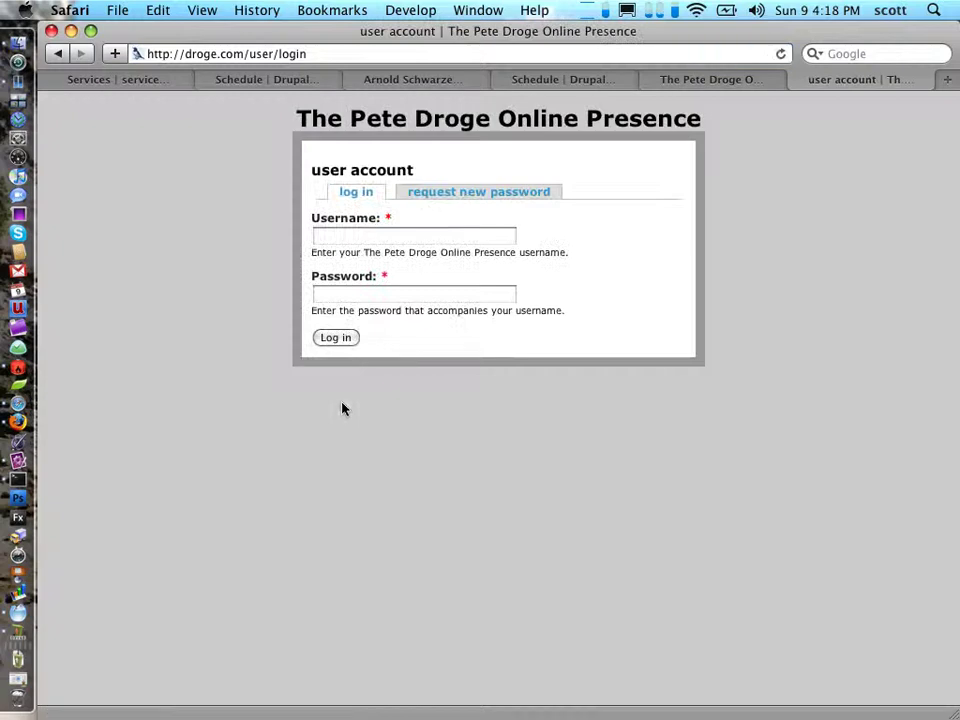
Step: Log in to the Drupal site with the username admin and the account password
left_click(409, 240)
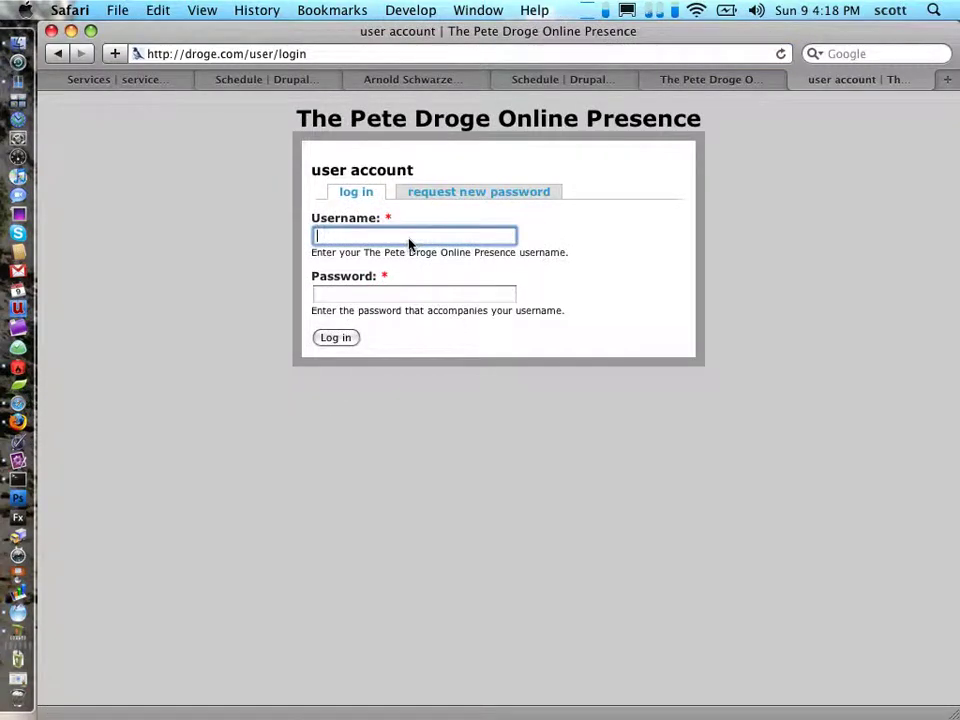
type("admin")
key("Tab")
key("Return")
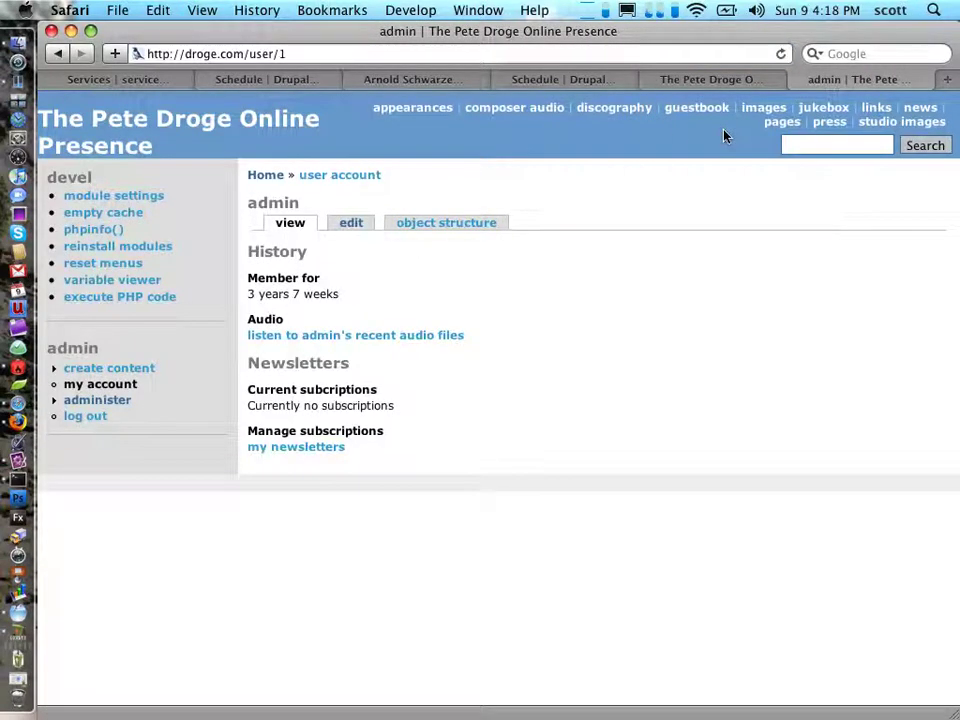
Step: Open the Compass (2008) album for editing from the discography list and examine its form fields
left_click(622, 120)
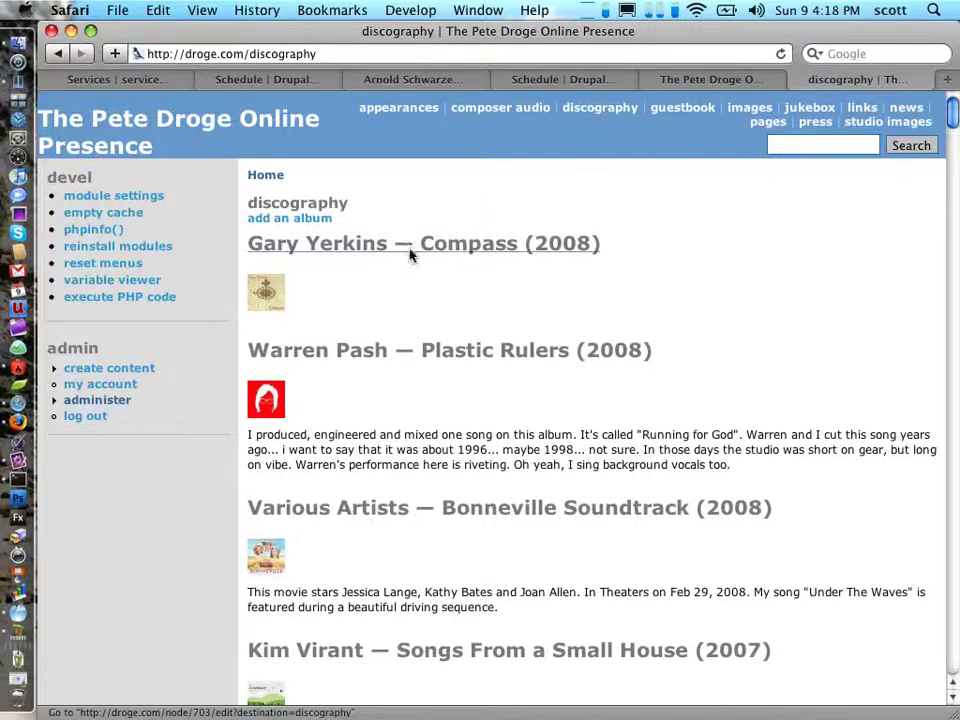
scroll(421, 251, "down", 5)
scroll(420, 251, "up", 3)
left_click(406, 250)
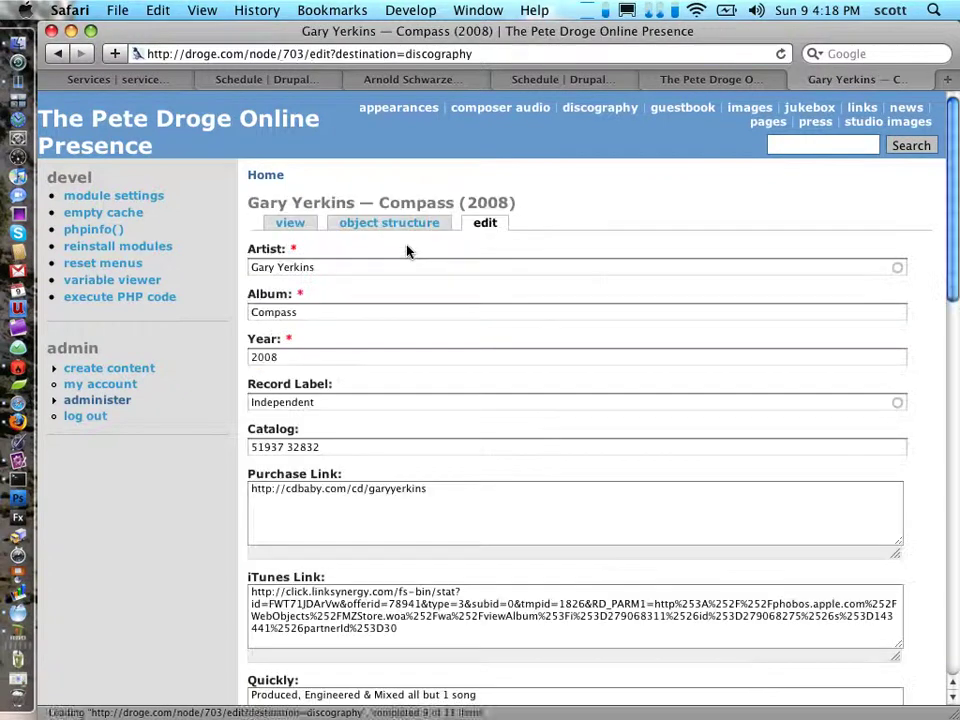
scroll(375, 285, "down", 10)
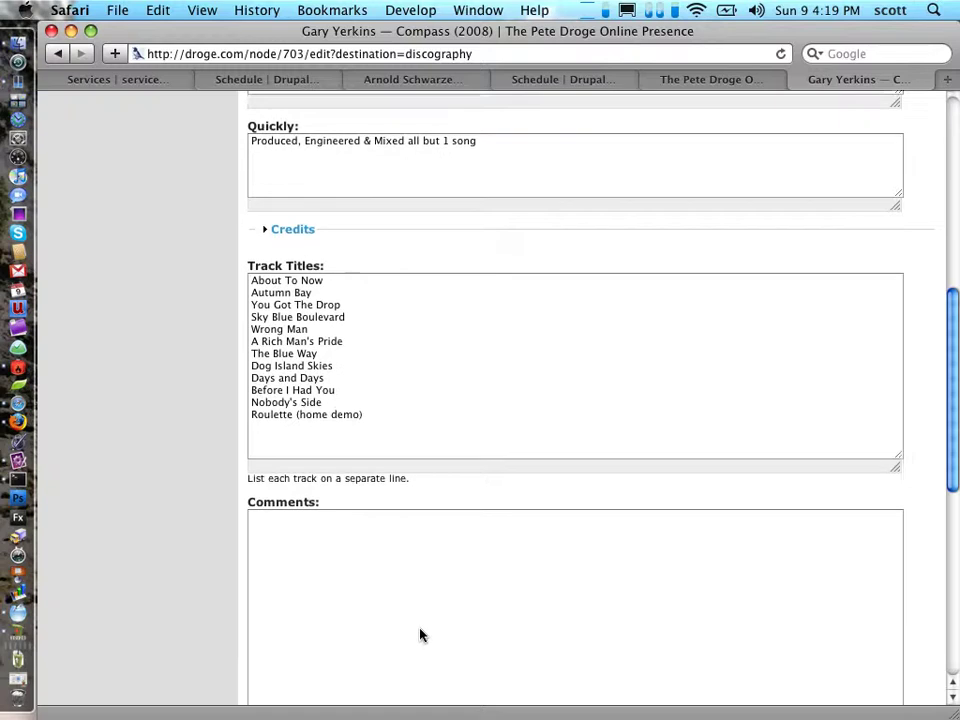
scroll(420, 634, "up", 5)
Step: Return to the Flash site's discography map and show the details of the album Songs From a Small House
left_click(710, 80)
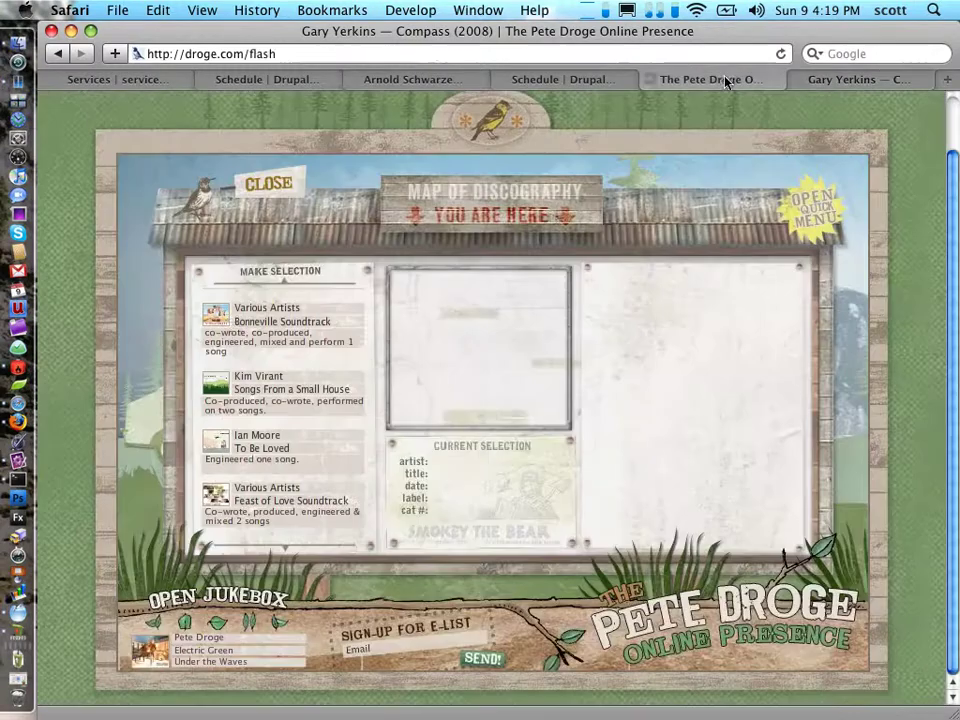
scroll(302, 405, "up", 2)
left_click(302, 405)
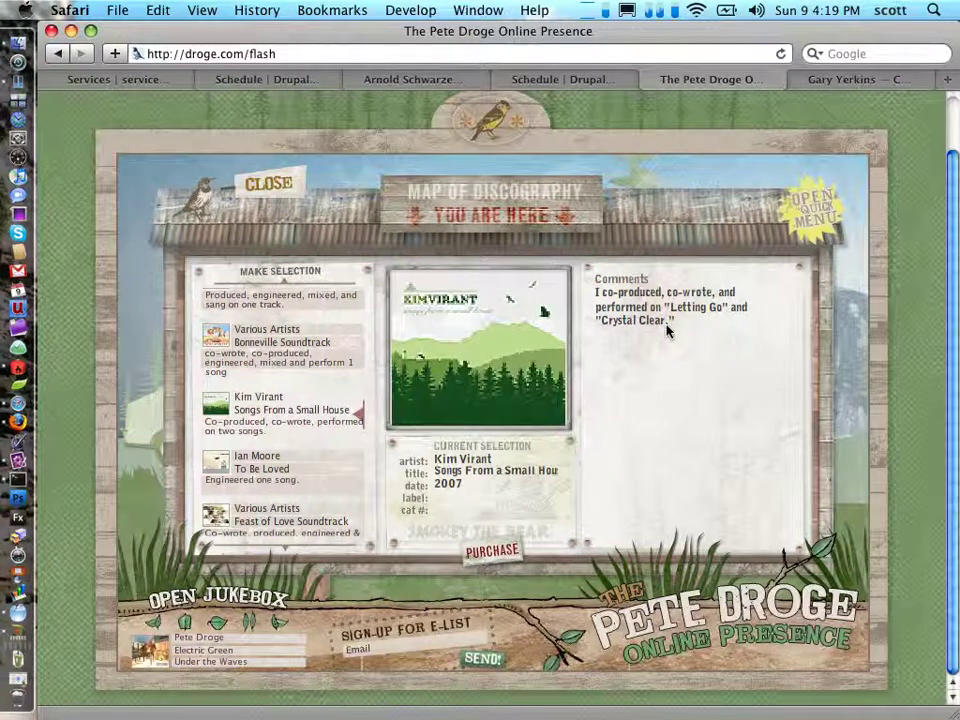
Step: Show the details of the albums To Be Loved and Feast of Love Soundtrack, and close the discography map
left_click(265, 480)
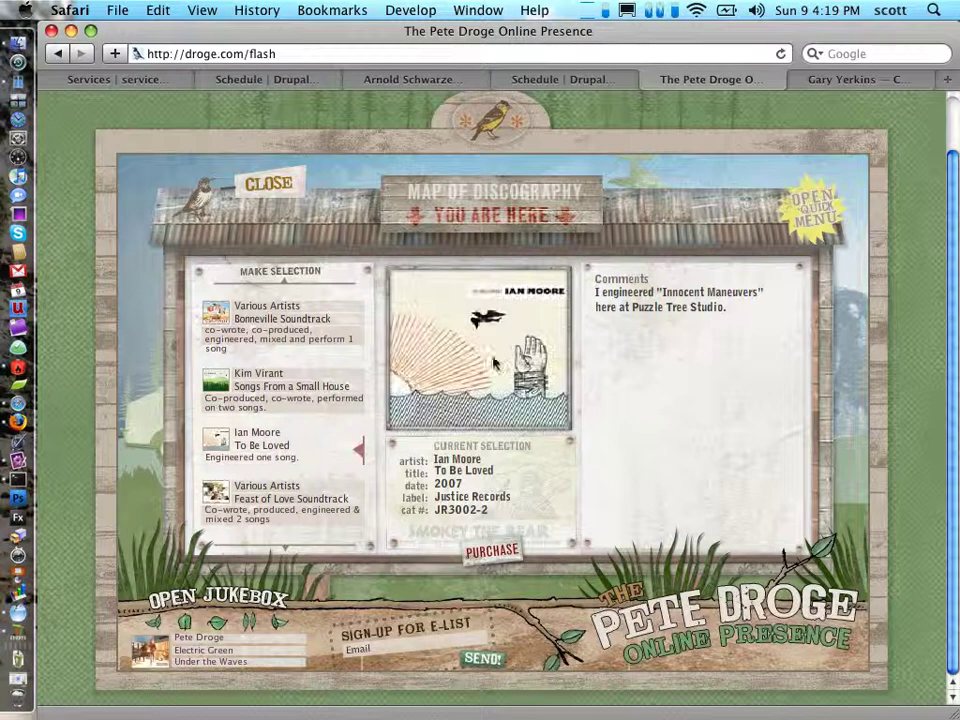
left_click(282, 495)
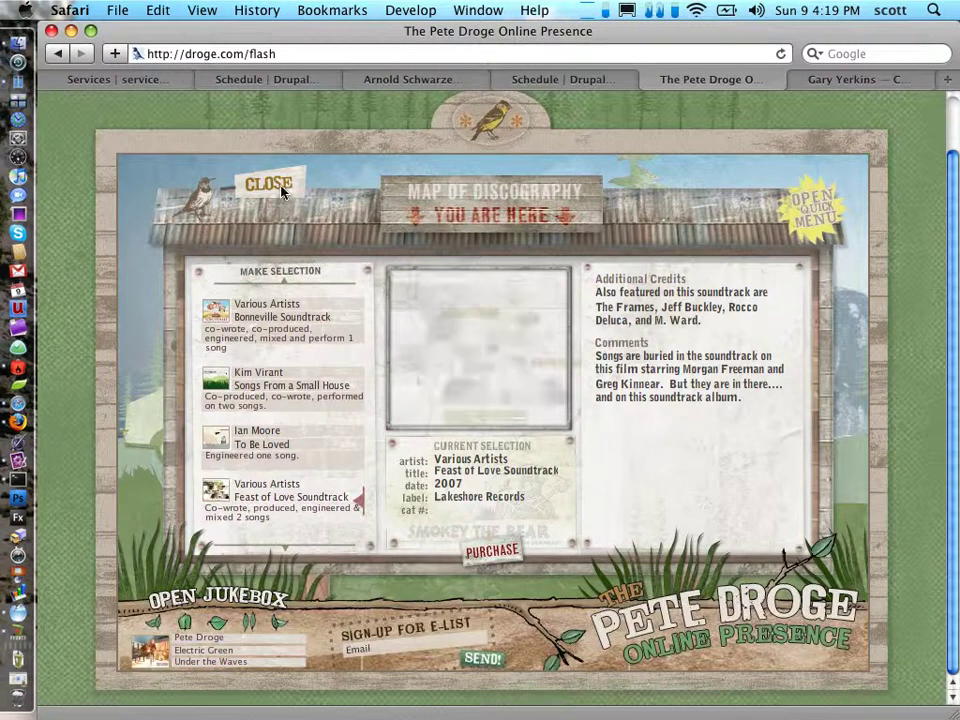
left_click(282, 192)
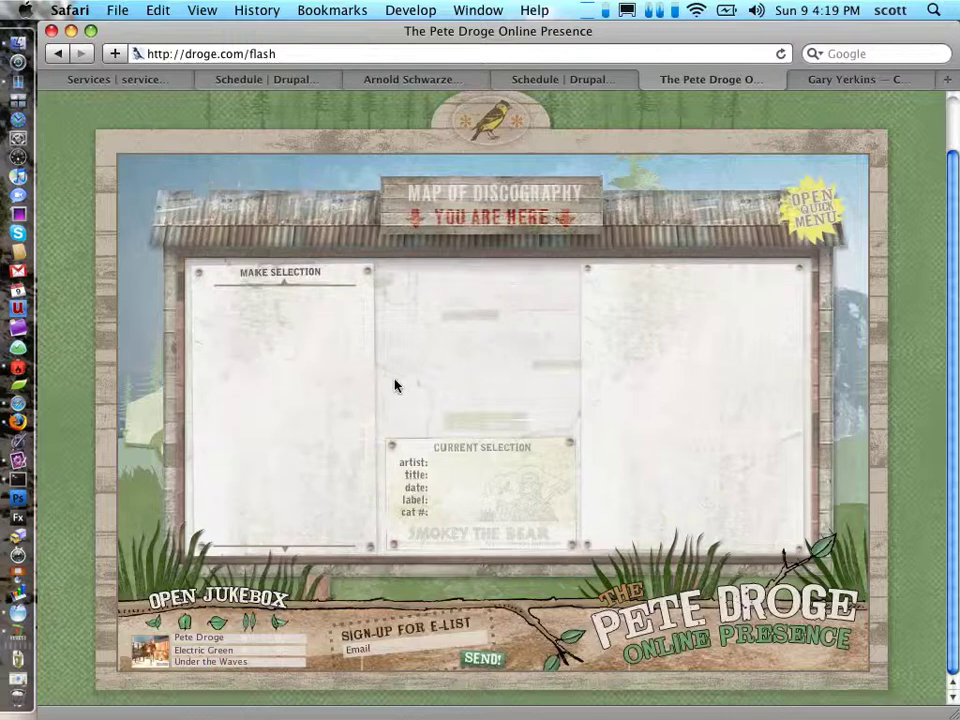
Step: Compare the Flash site's opened jukebox with the Drupal jukebox page and play its Under the Waves track
left_click(240, 598)
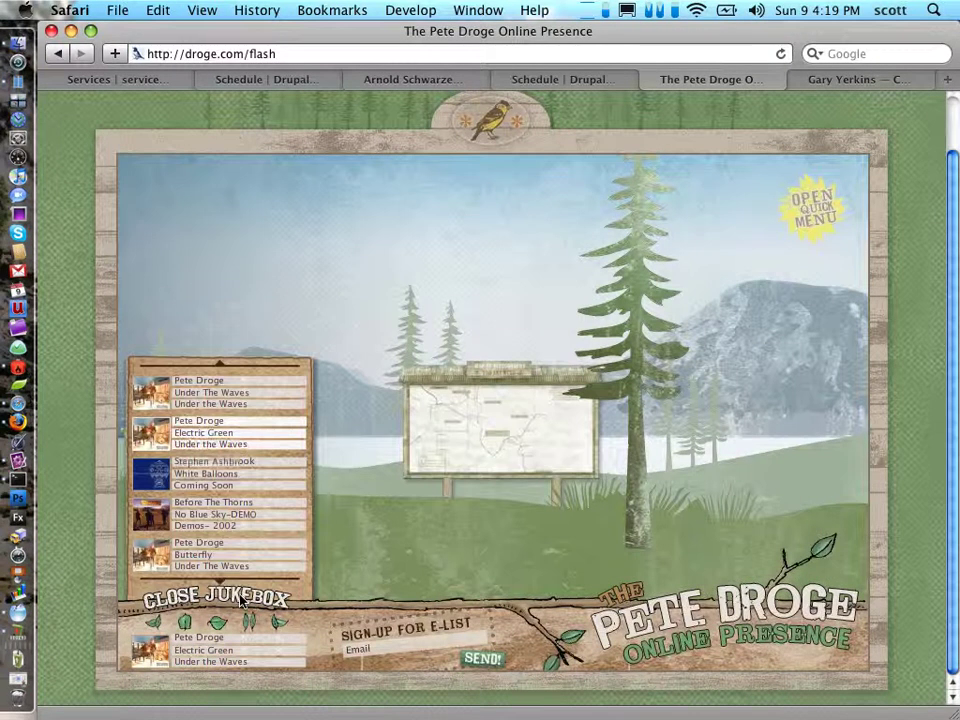
left_click(884, 84)
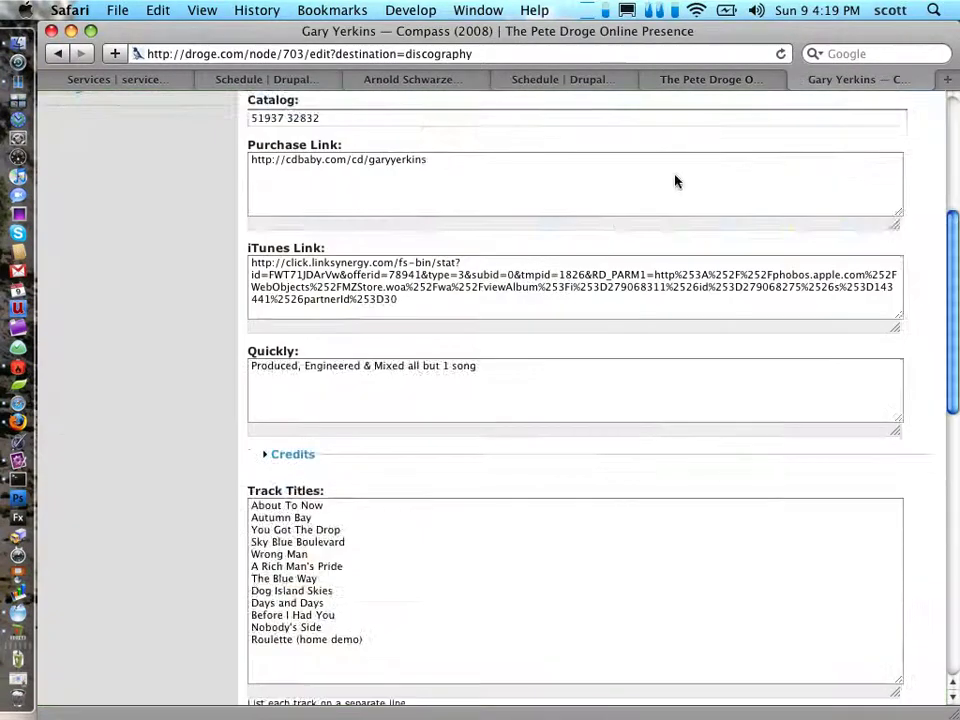
scroll(660, 220, "up", 5)
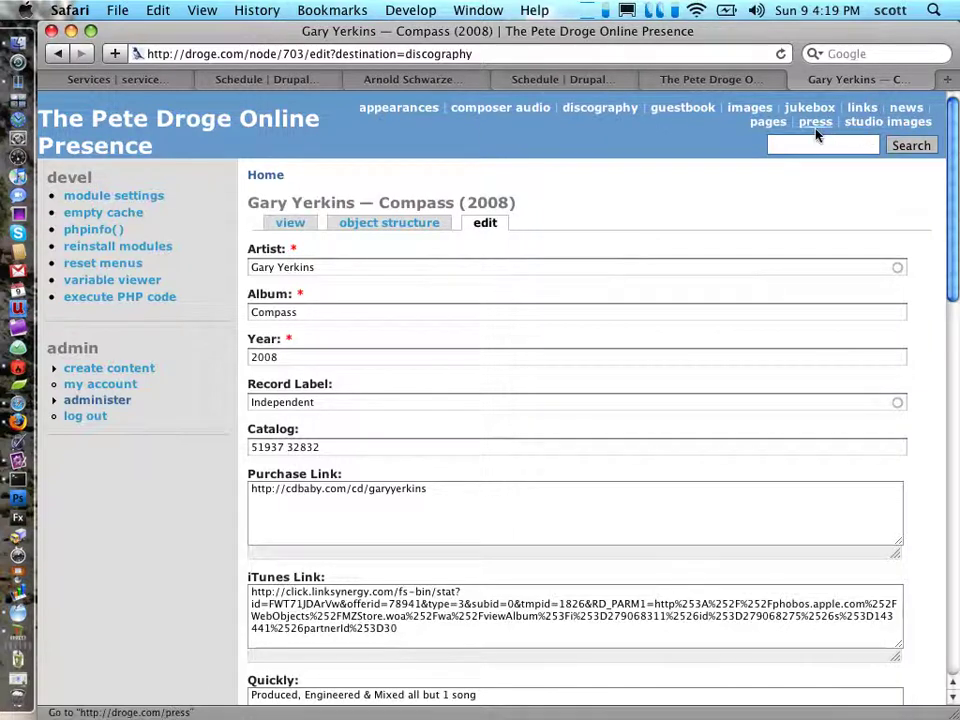
left_click(490, 112)
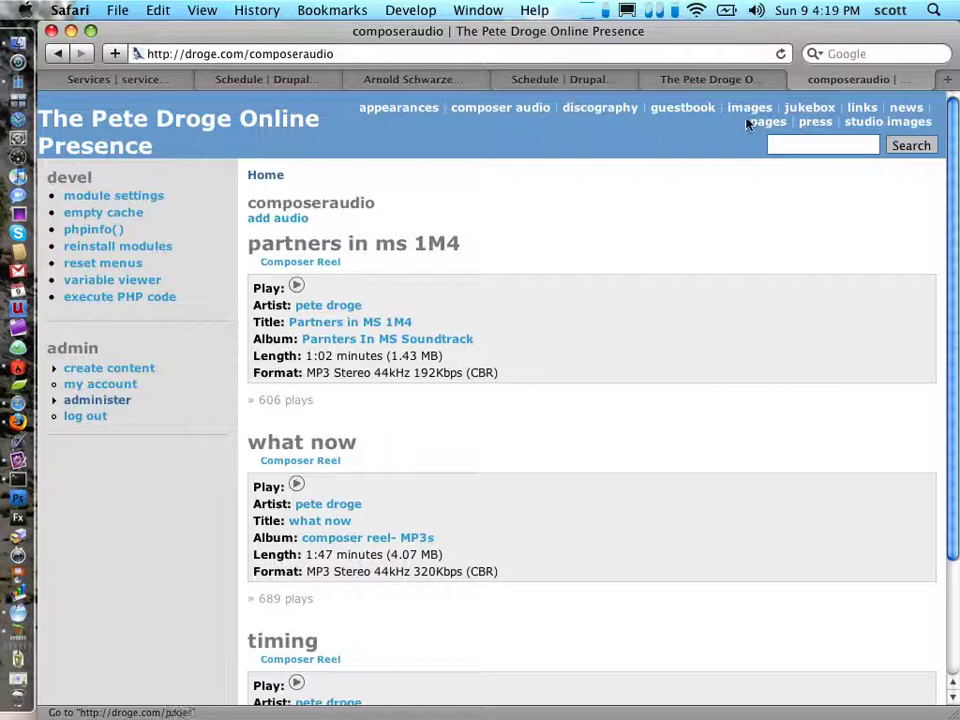
left_click(813, 116)
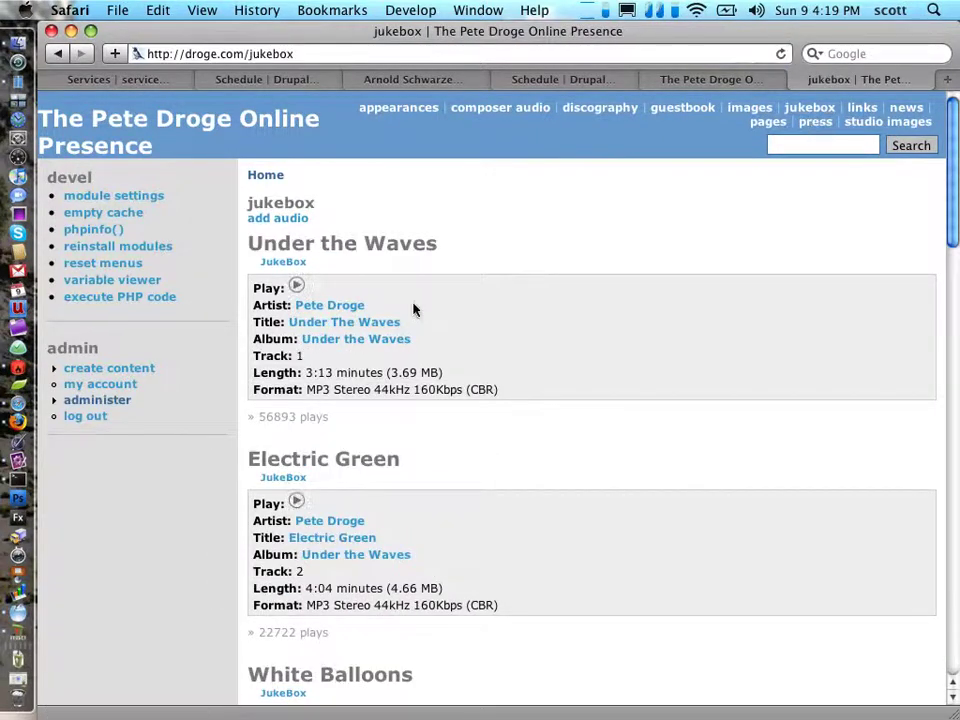
left_click(296, 287)
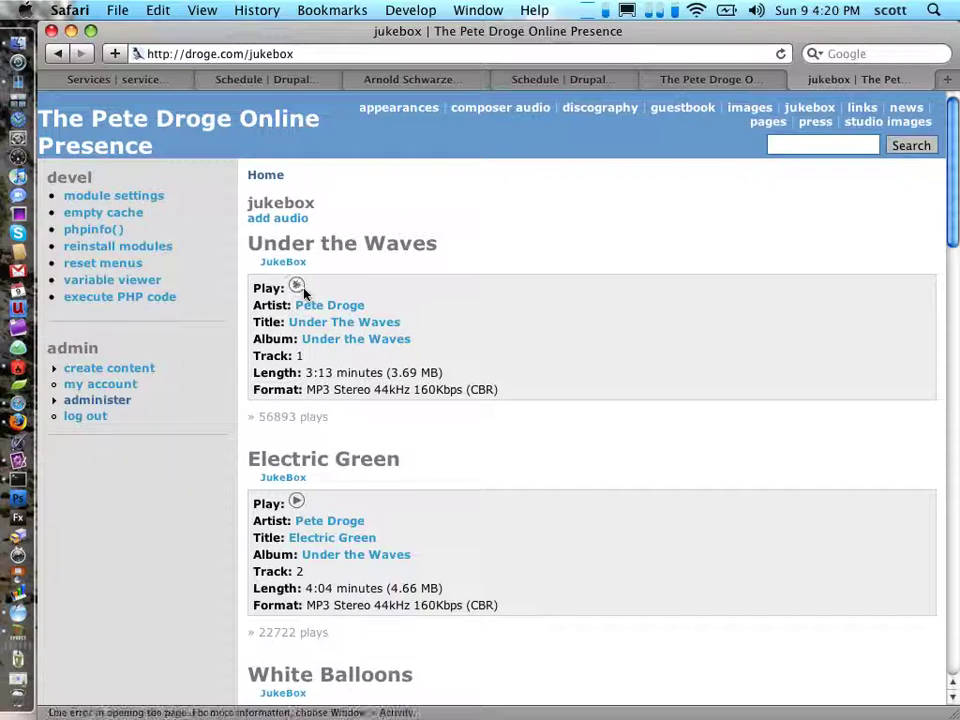
Step: Open the Bio & Press section on the Flash site, look through the bio text and close it
left_click(720, 82)
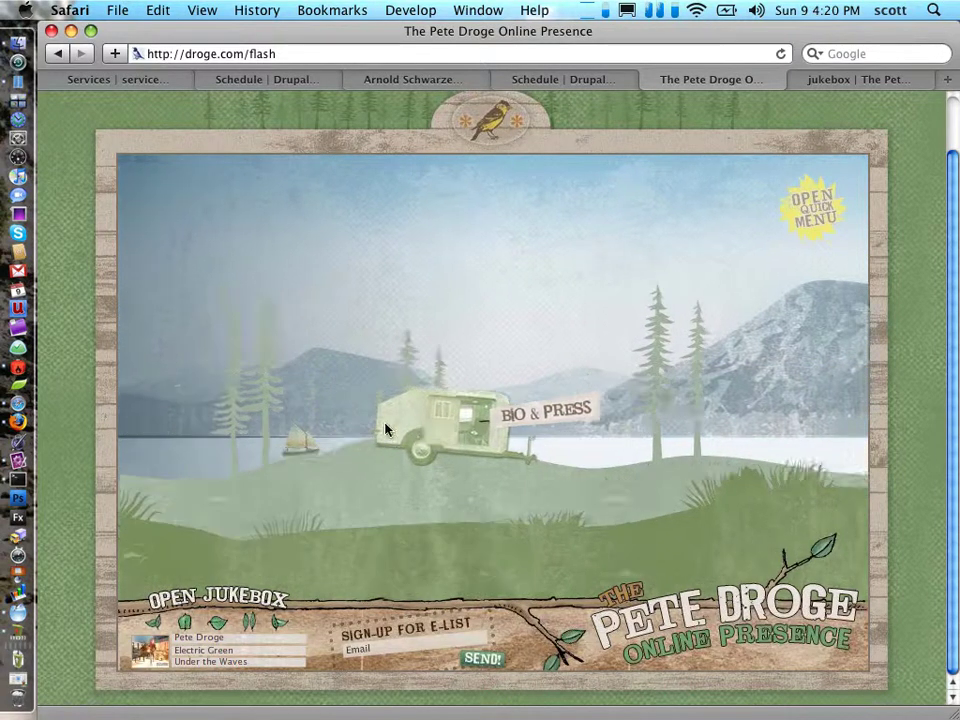
left_click(387, 429)
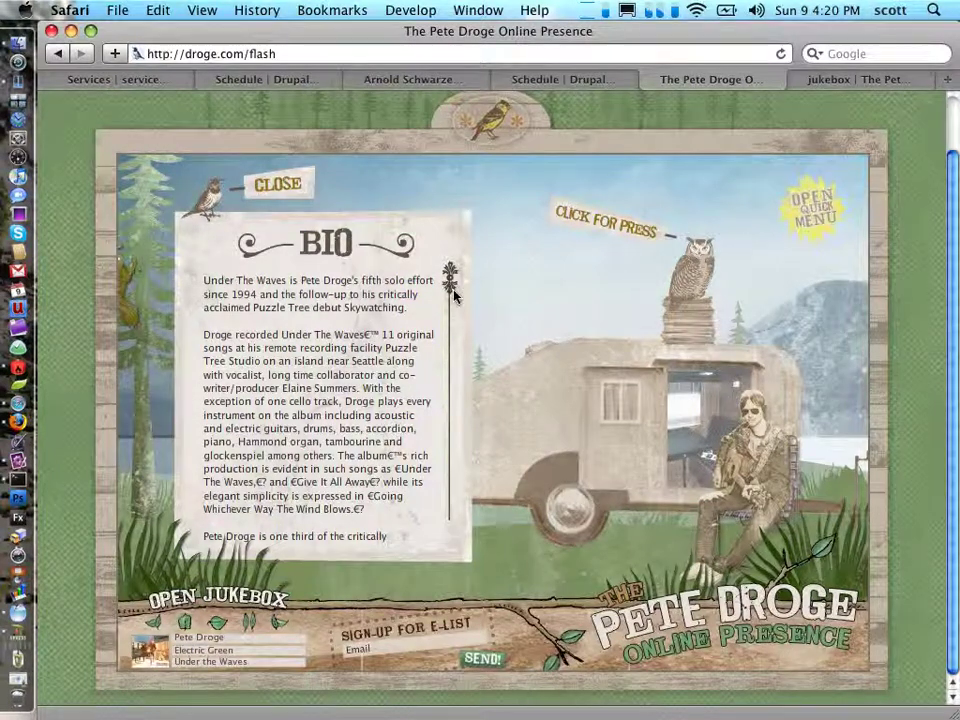
left_click_drag(453, 291, 448, 482)
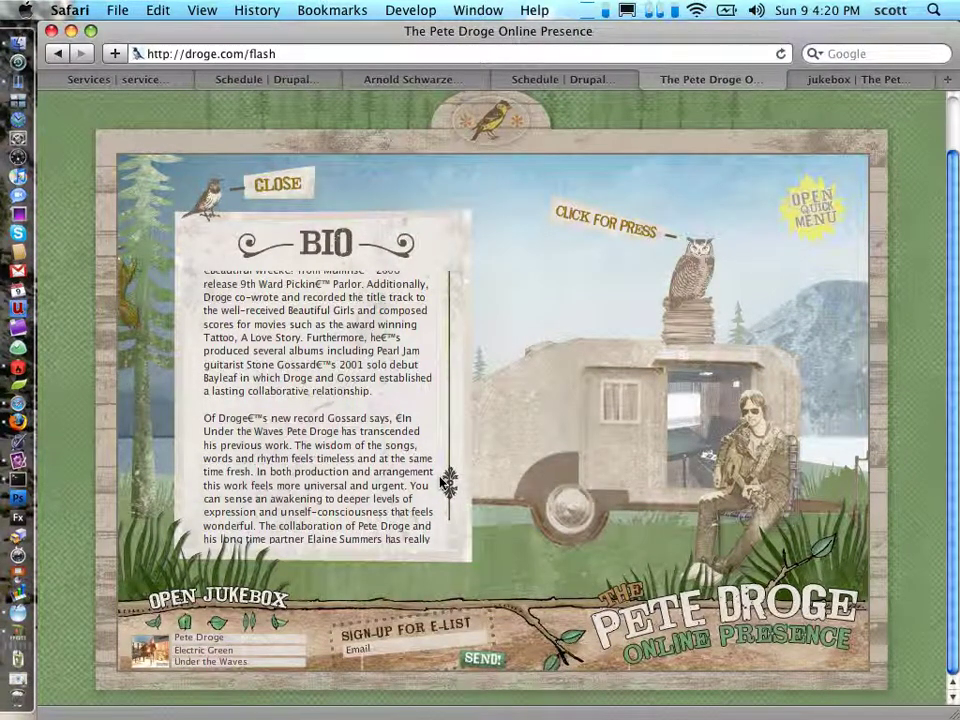
left_click_drag(445, 483, 462, 305)
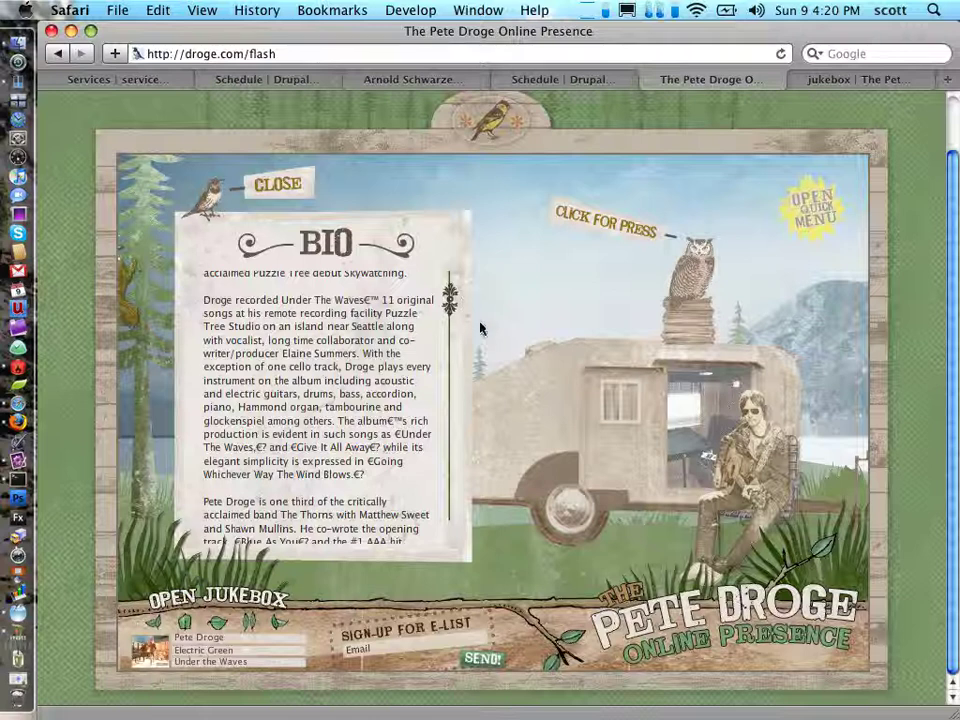
scroll(398, 370, "up", 3)
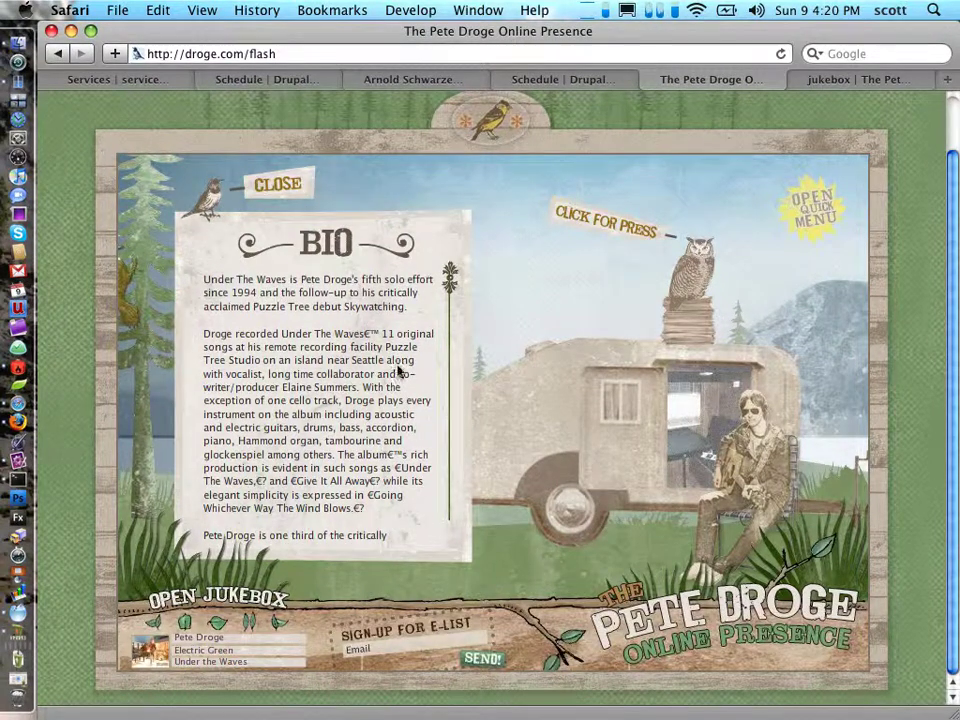
mouse_move(451, 281)
left_mouse_down()
mouse_move(448, 424)
mouse_move(431, 503)
mouse_move(442, 525)
mouse_move(450, 272)
left_mouse_up()
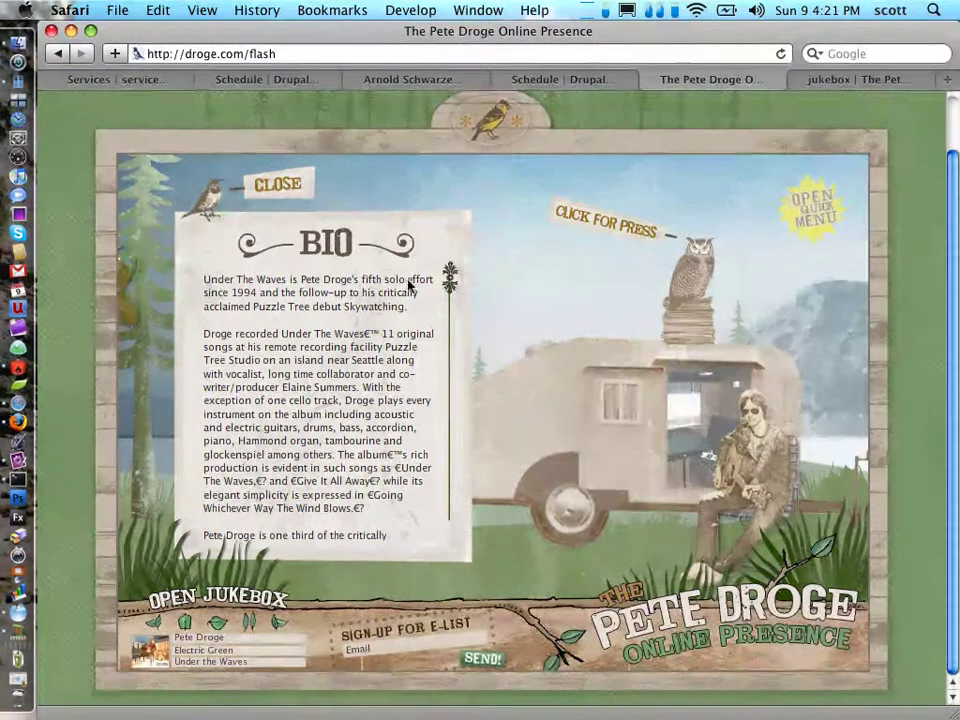
left_click(278, 184)
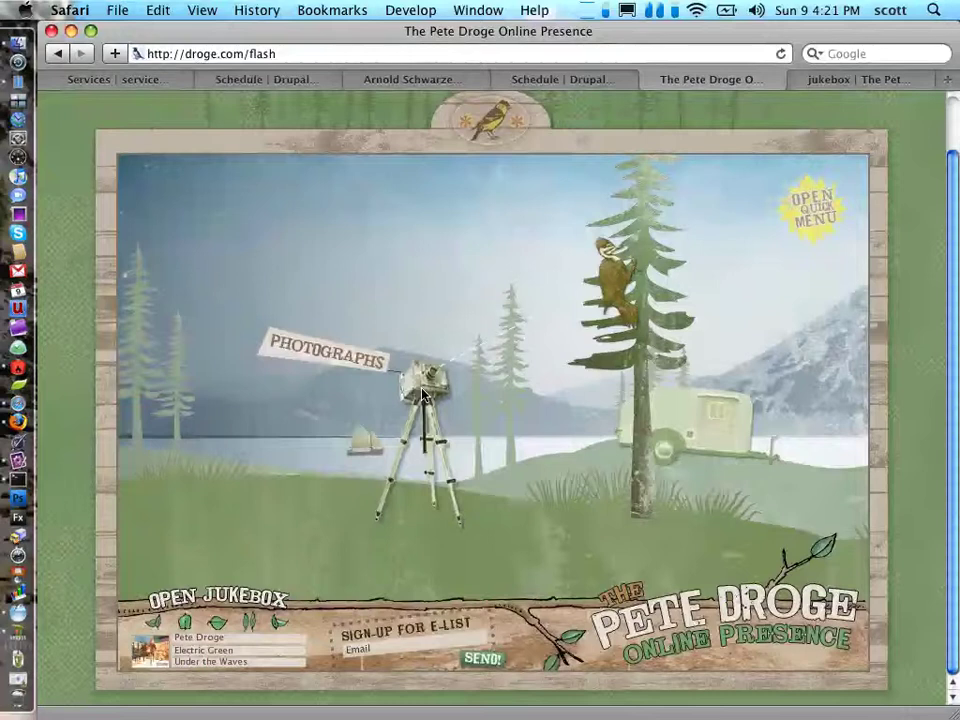
Step: Open the Photographs section on the Flash site and view the second recent photo and the old studio 1 gallery
left_click(420, 390)
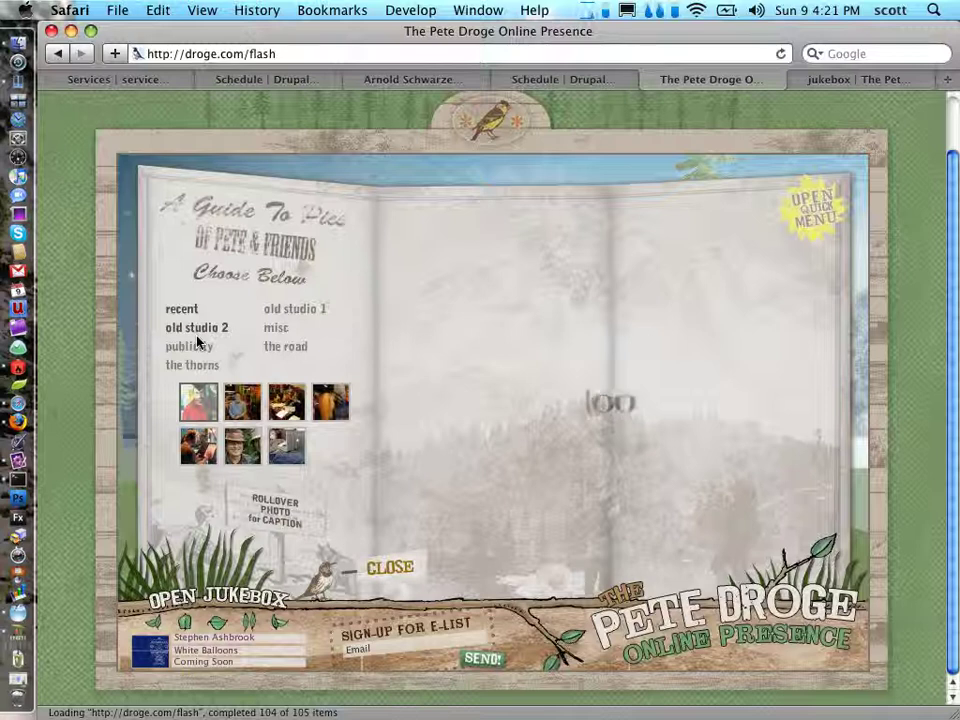
left_click(858, 82)
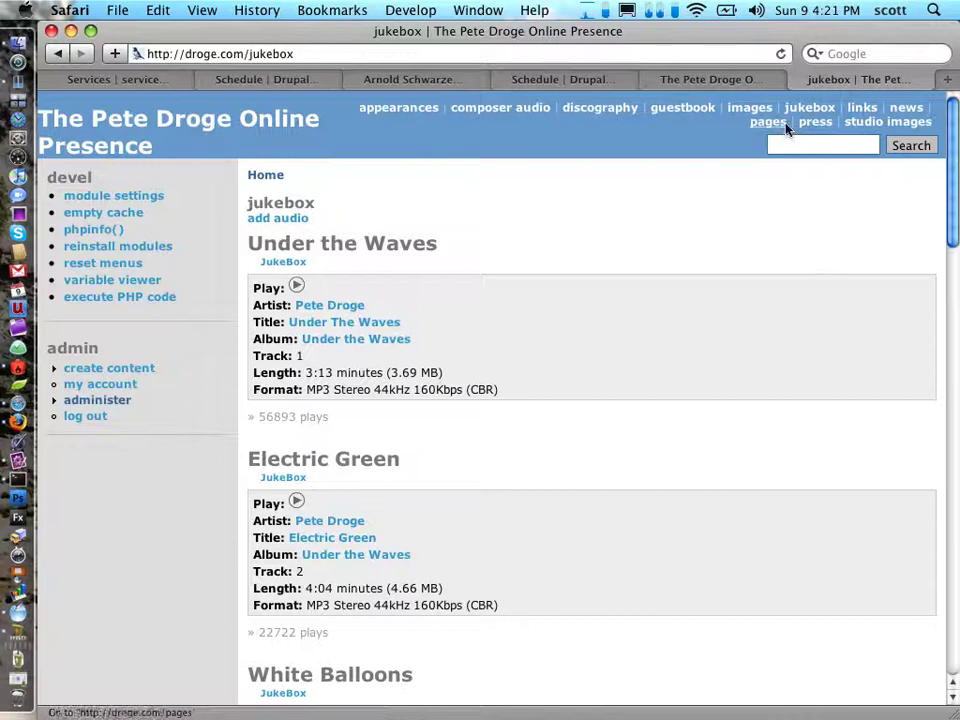
left_click(737, 90)
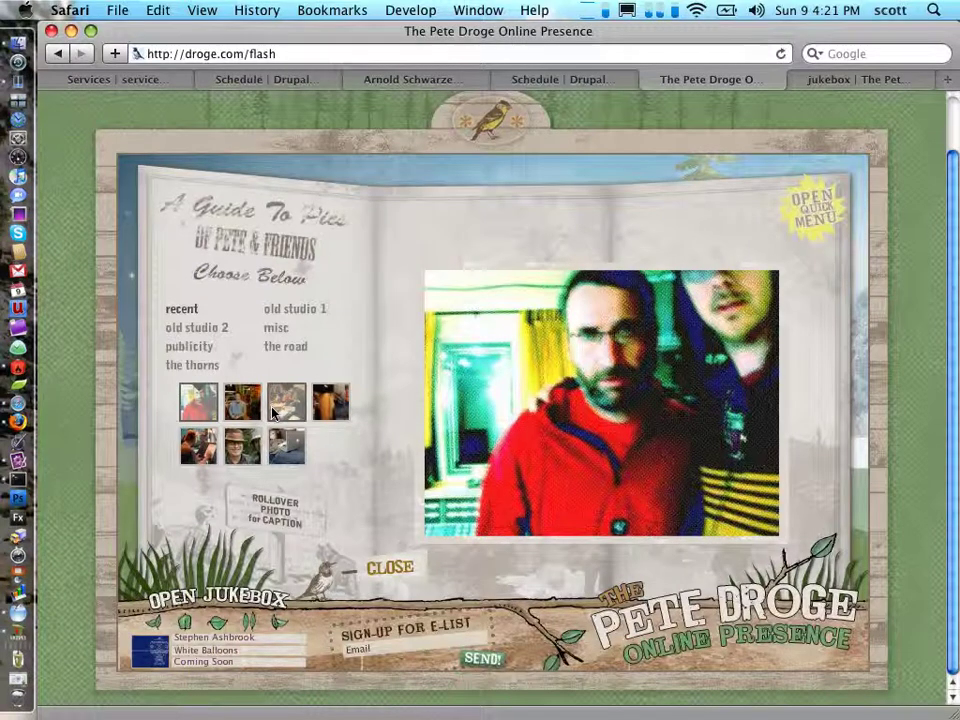
left_click(246, 414)
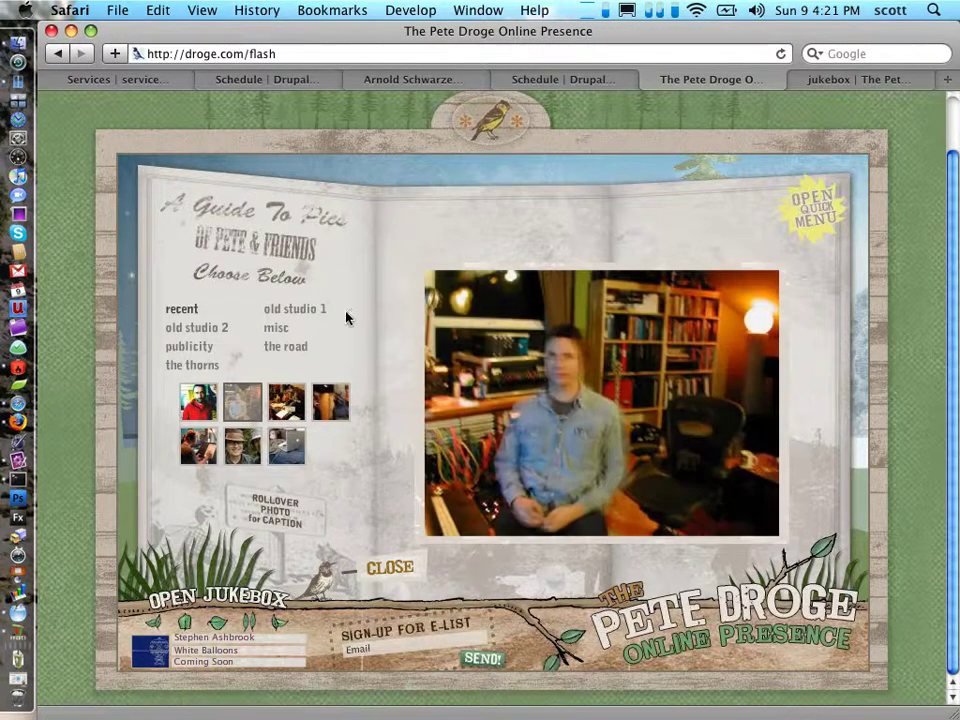
left_click(300, 316)
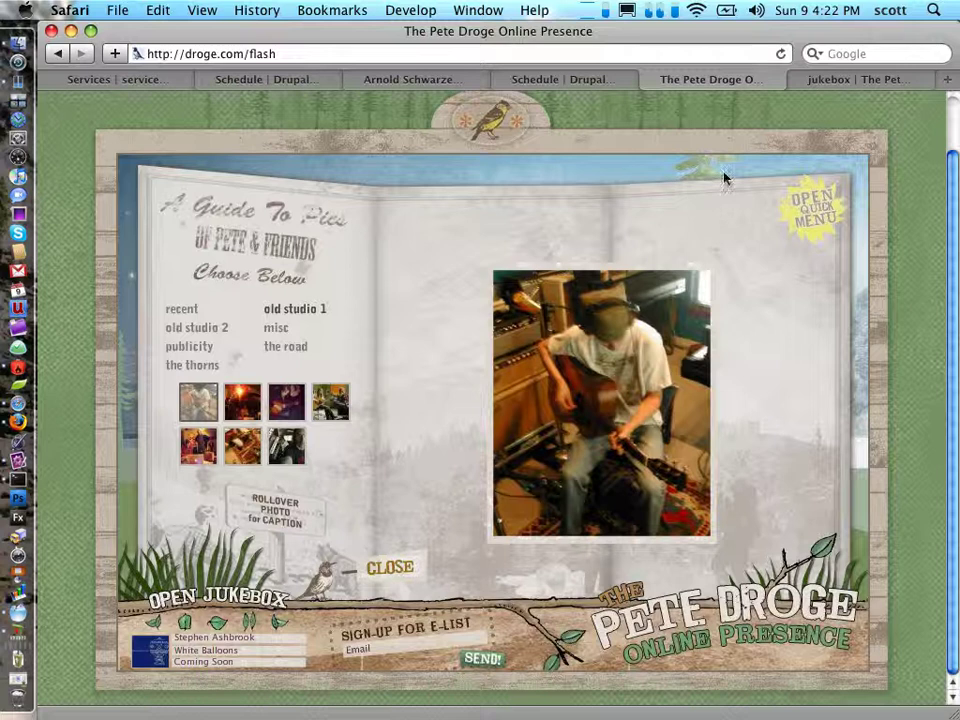
Step: Go to the Flash site's Guestbook section and look through its recent messages
left_click(822, 197)
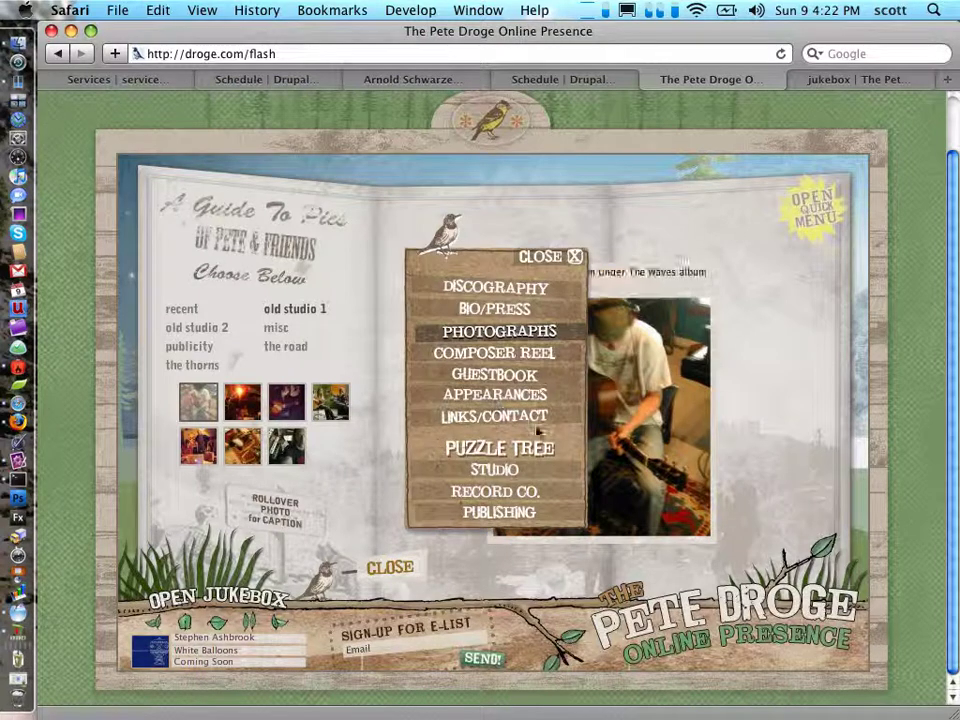
left_click(513, 389)
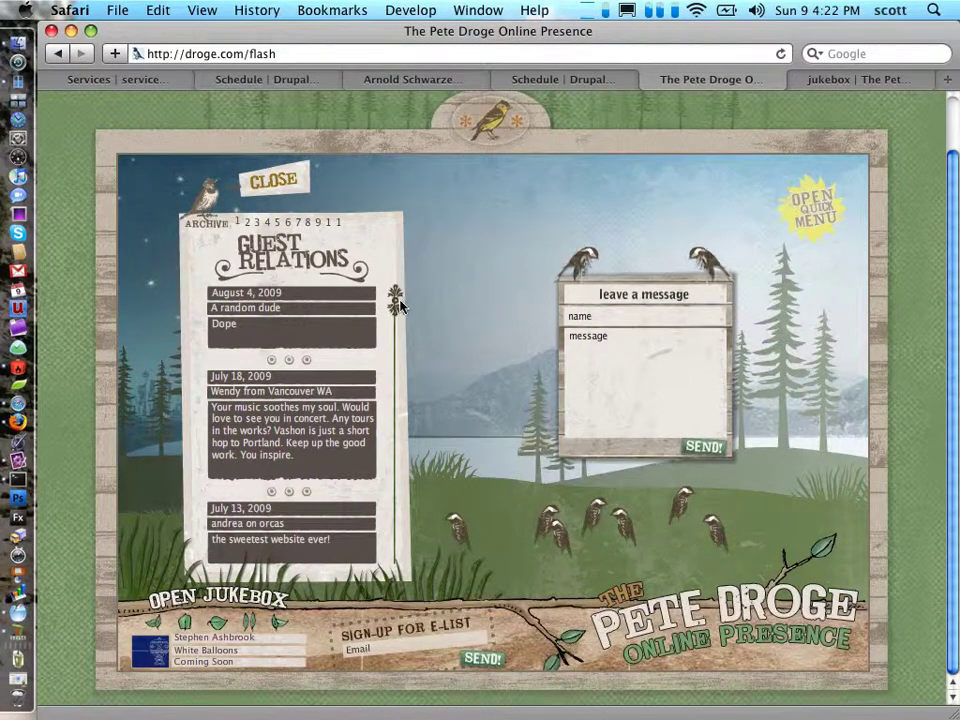
left_click_drag(404, 300, 384, 312)
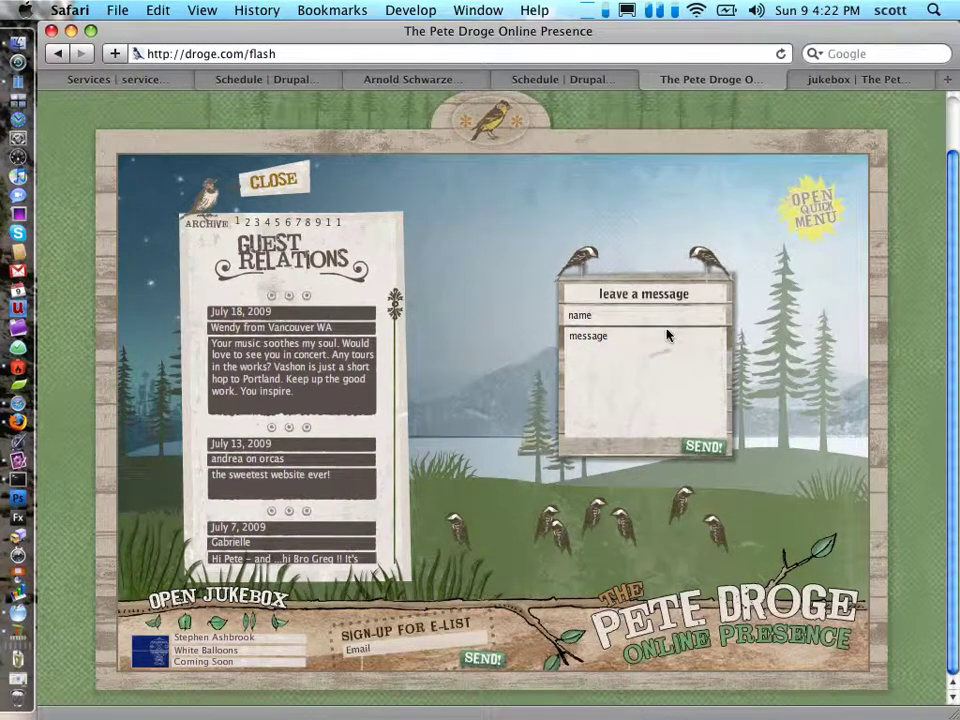
Step: Post a guestbook message with the name "hey pete" and the text "I'm demoing your site."
left_click(610, 316)
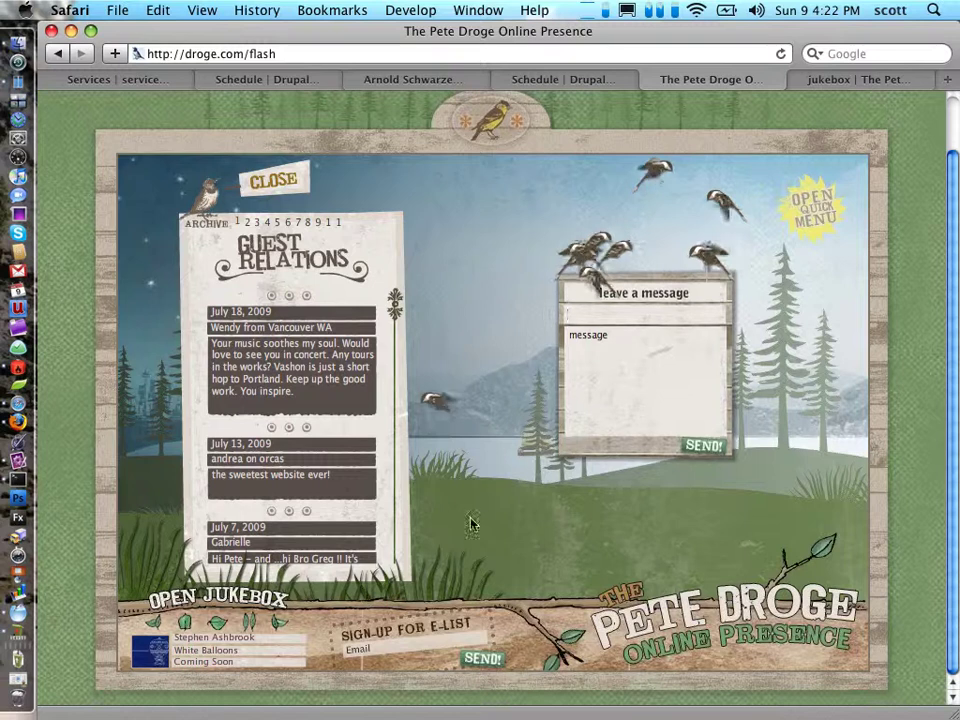
left_click(659, 318)
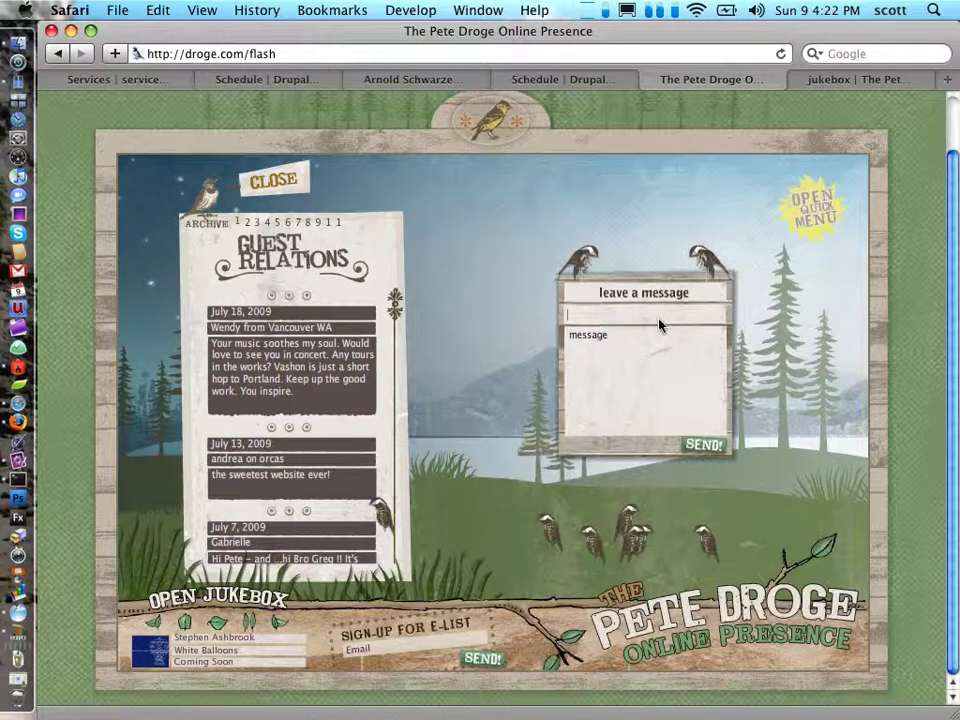
type("hey pete")
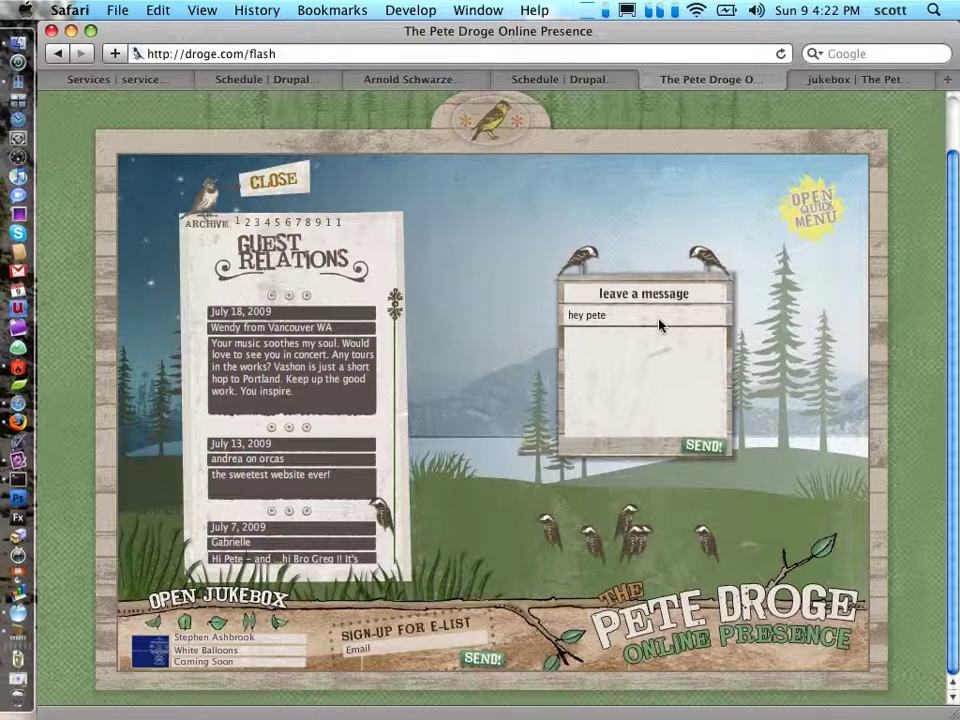
key("Tab")
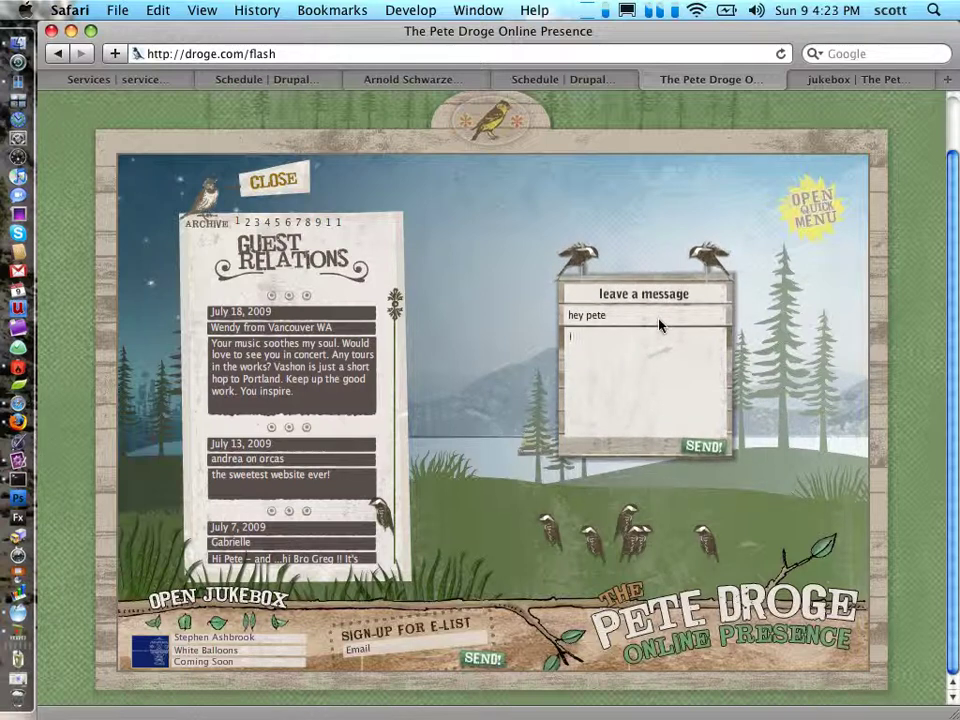
type("I'm demo")
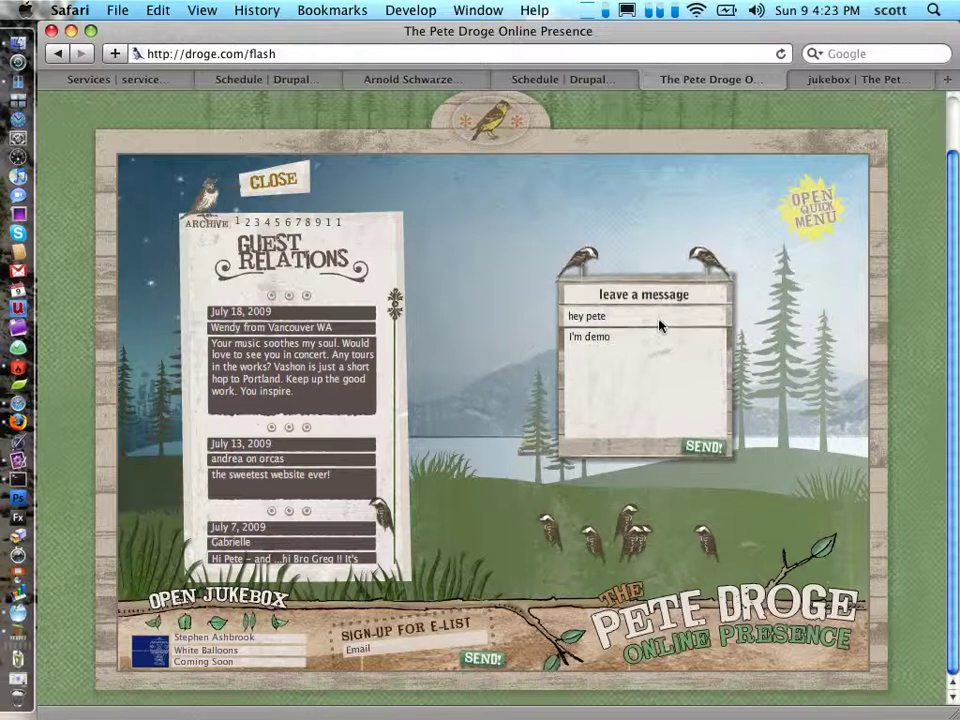
type("ing your site.")
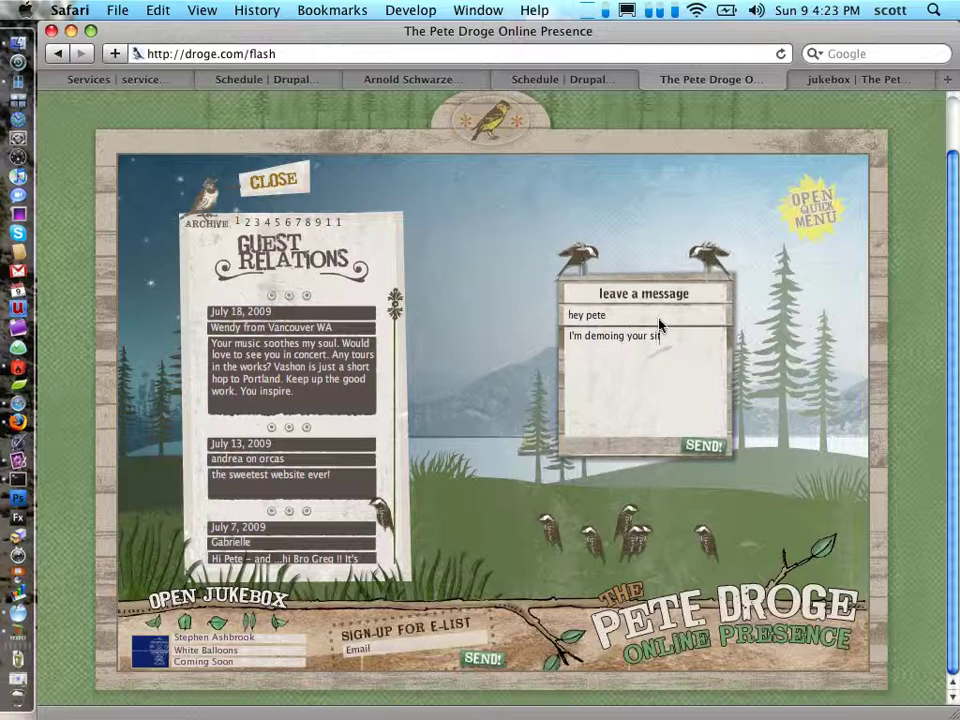
left_click(704, 455)
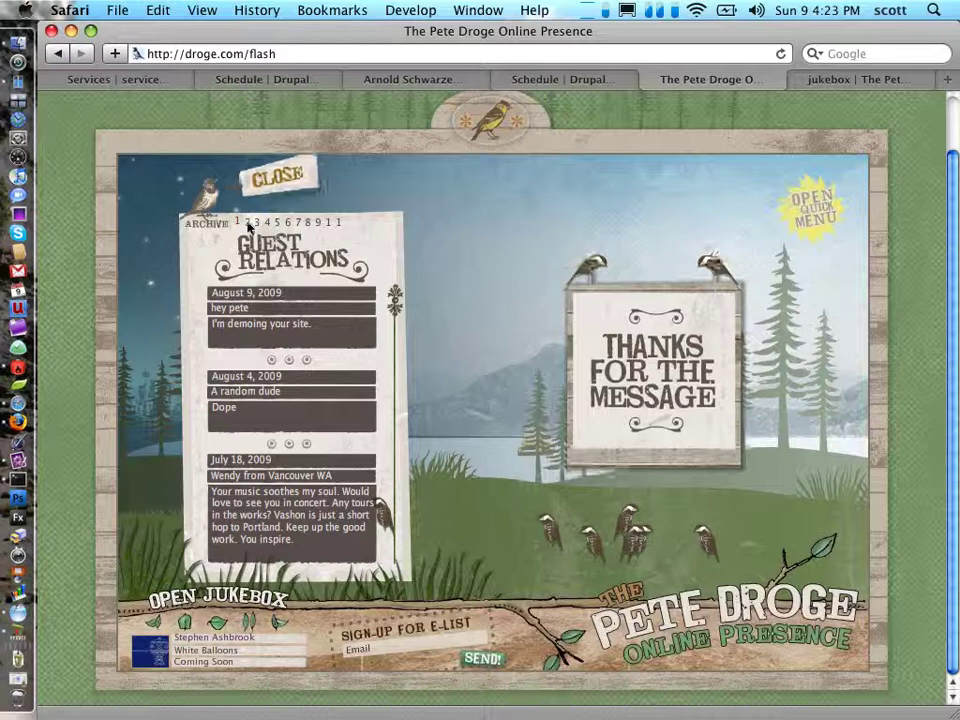
Step: View the Drupal back end's guestbook page and compare its newest entry with the Flash site's guestbook
left_click(893, 82)
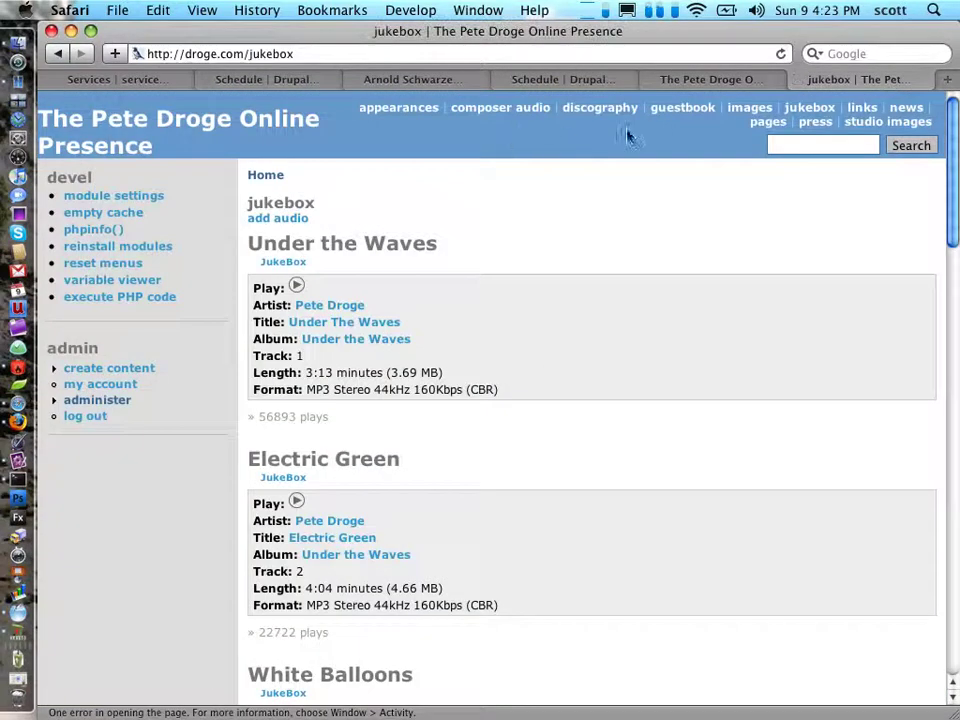
left_click(677, 109)
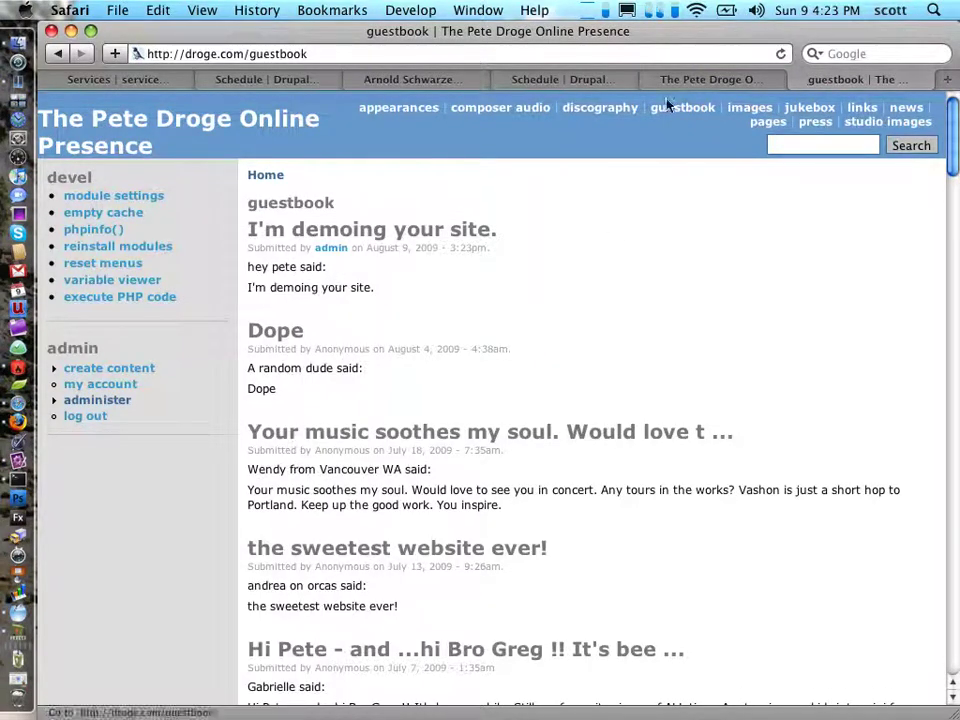
left_click(703, 82)
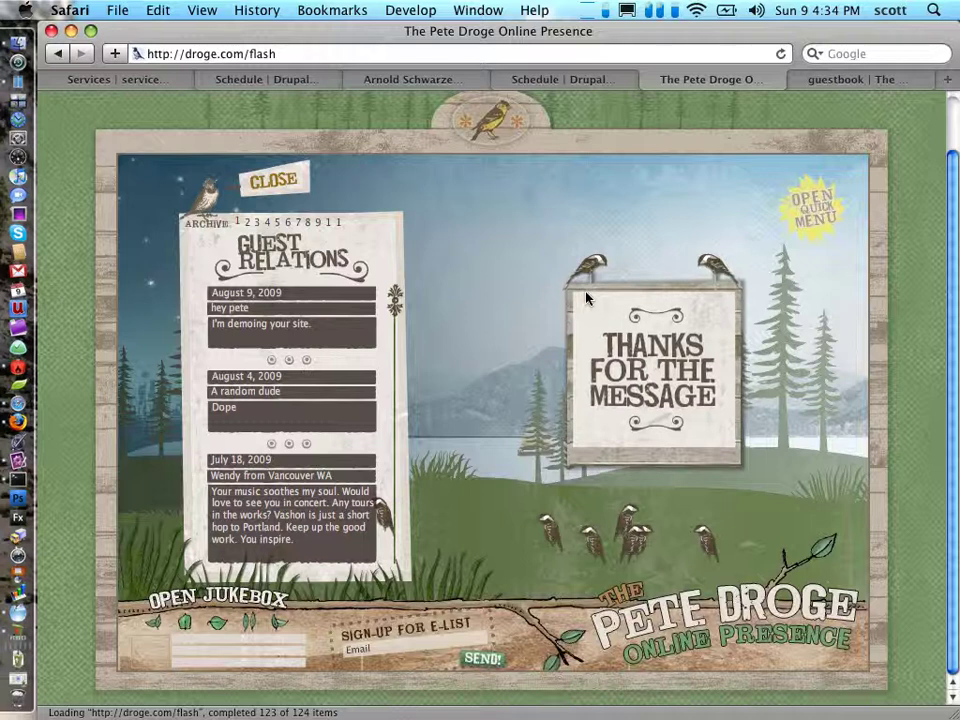
left_click(835, 79)
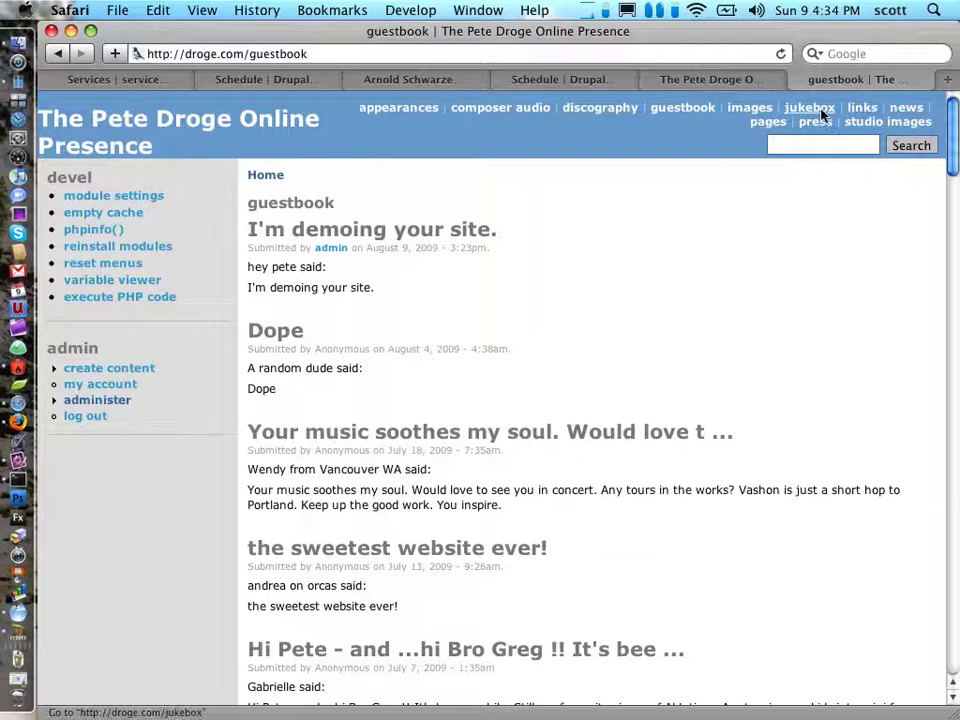
Step: Open the Under the Waves audio entry from the back end's jukebox for editing and look through its whole form
left_click(821, 113)
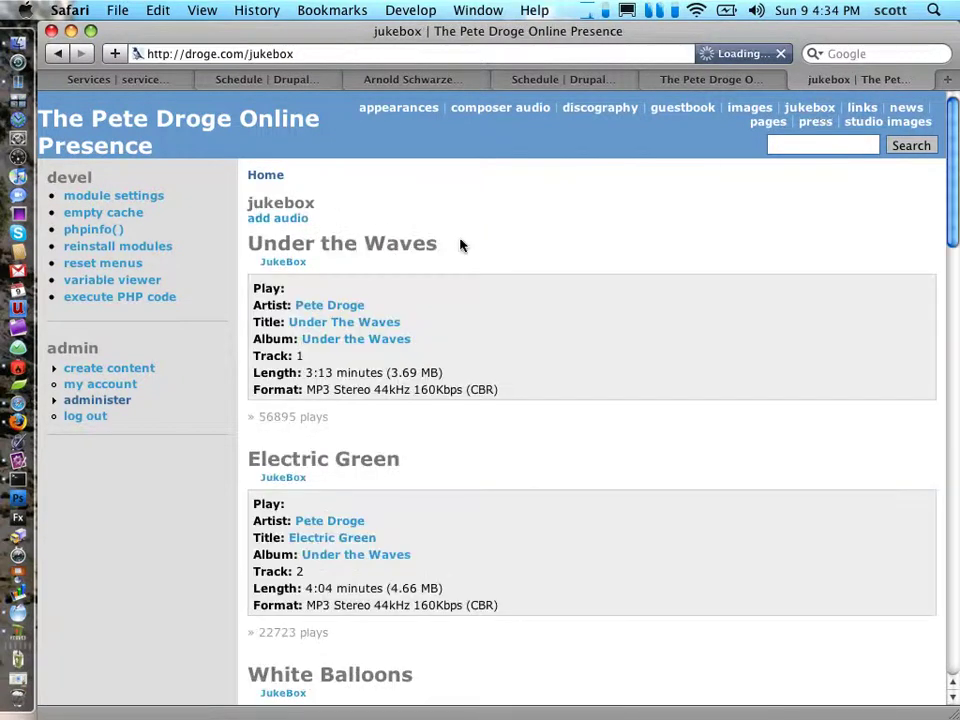
left_click(323, 259)
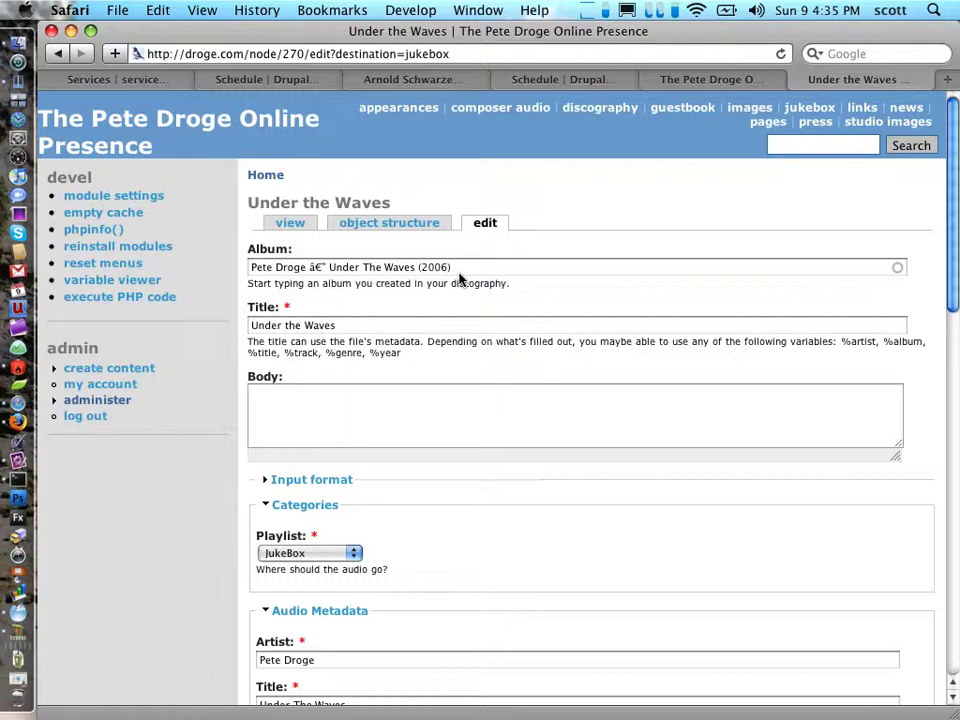
scroll(469, 255, "down", 10)
scroll(469, 255, "down", 15)
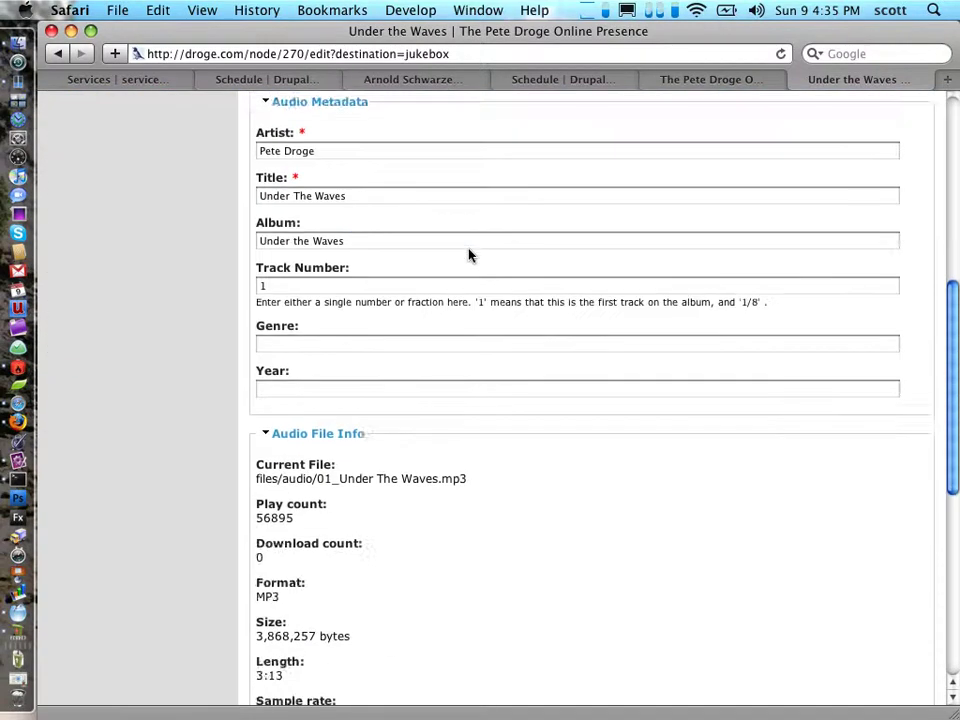
scroll(469, 255, "up", 3)
scroll(469, 255, "up", 20)
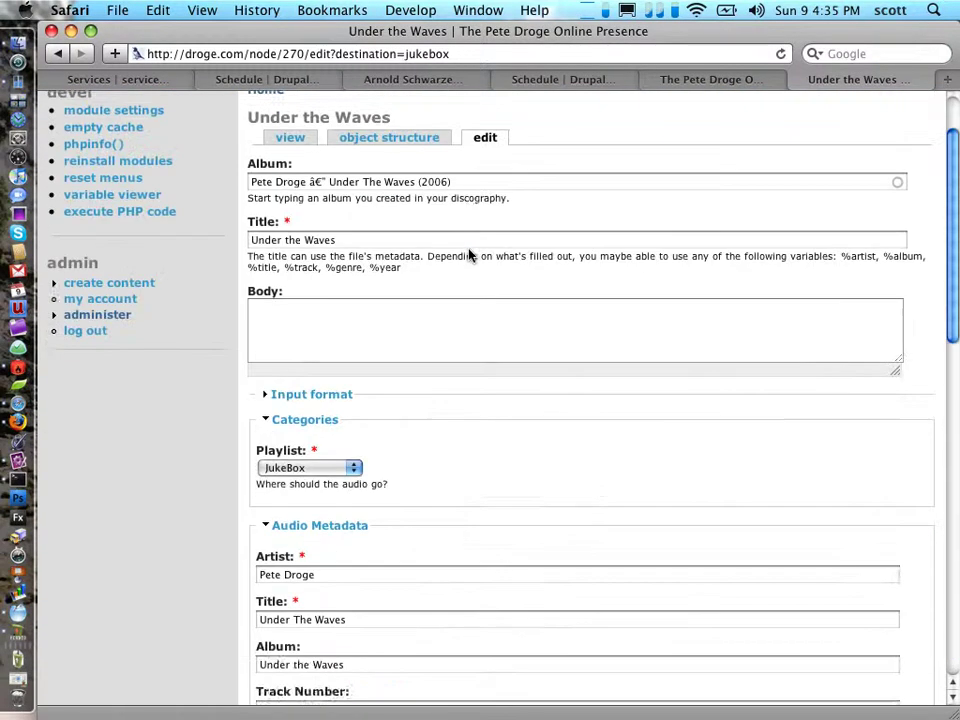
scroll(469, 255, "down", 3)
scroll(469, 255, "down", 15)
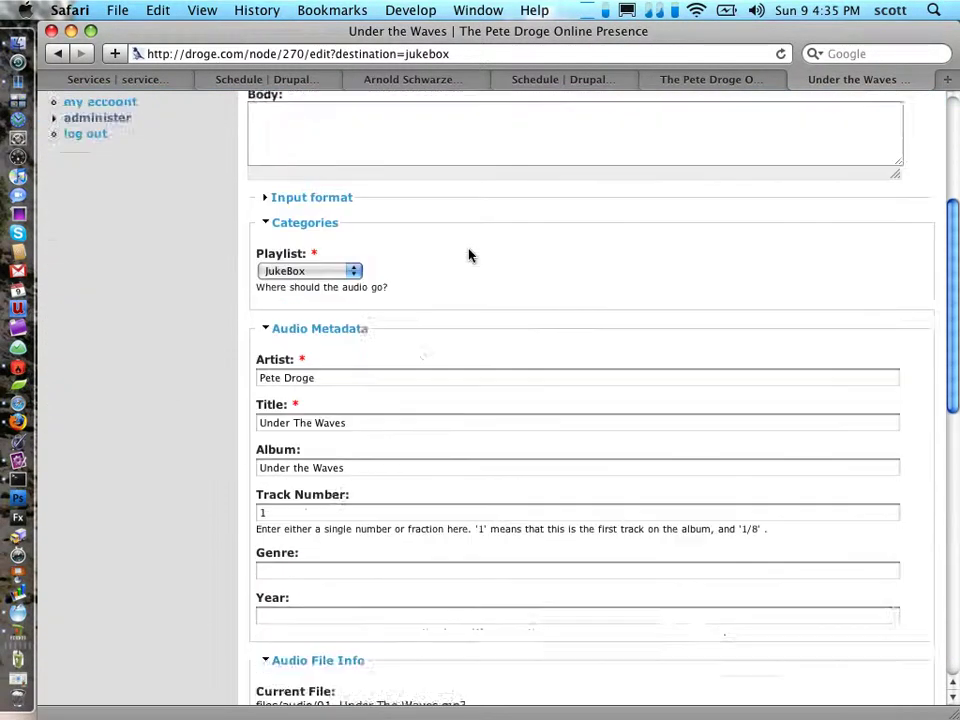
scroll(469, 255, "down", 1)
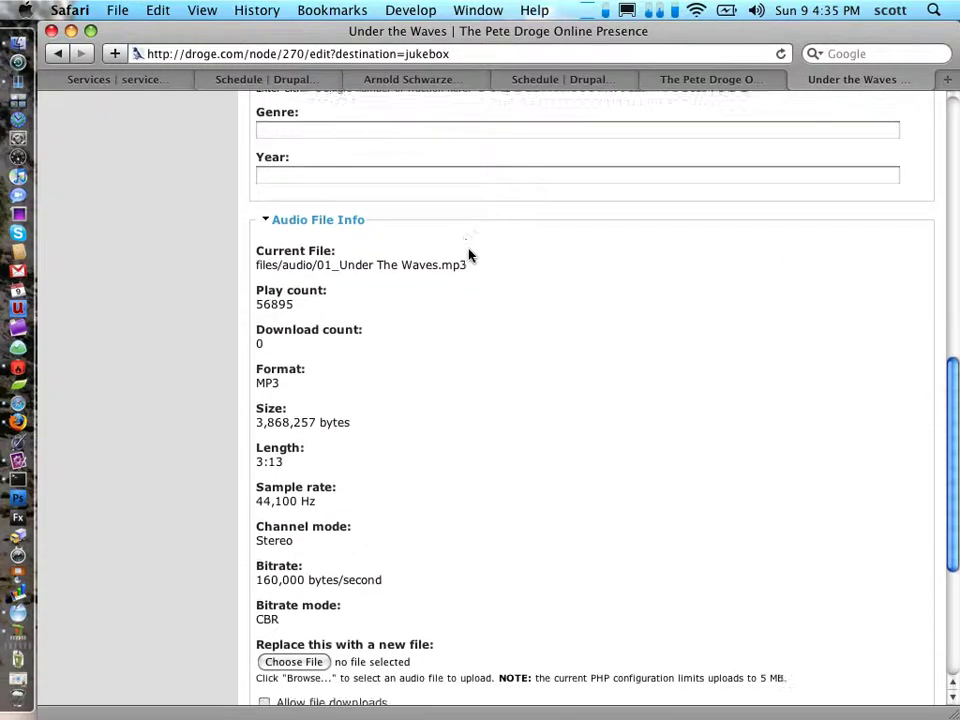
scroll(469, 255, "down", 7)
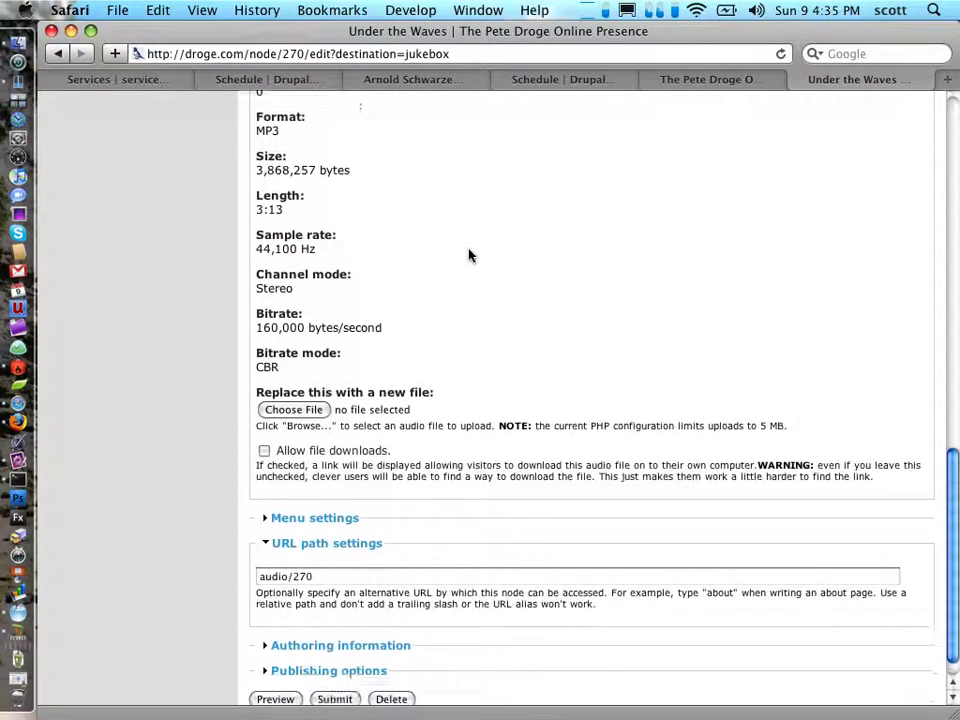
scroll(469, 255, "down", 1)
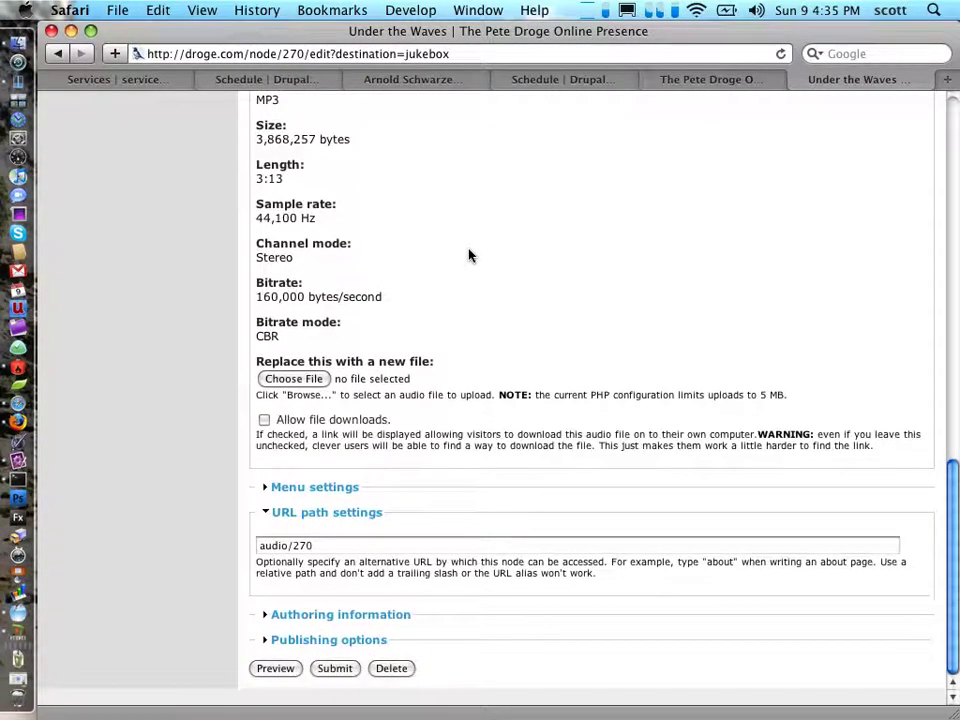
Step: Review the track's album, playlist category, audio metadata and audio file information in the edit form again
scroll(469, 255, "up", 20)
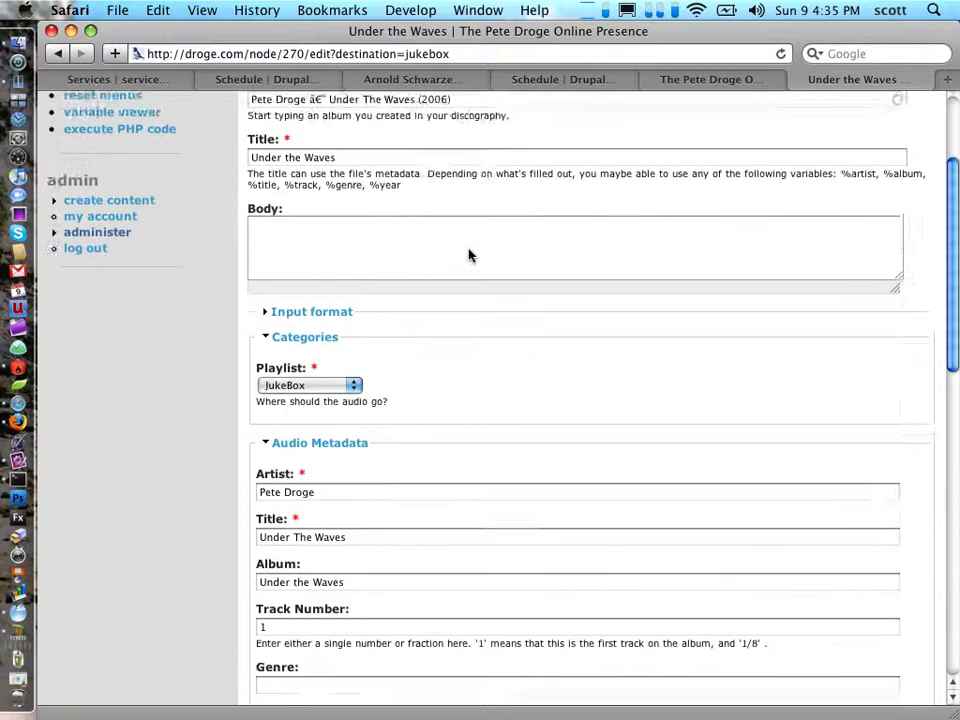
scroll(469, 255, "up", 5)
scroll(469, 255, "down", 10)
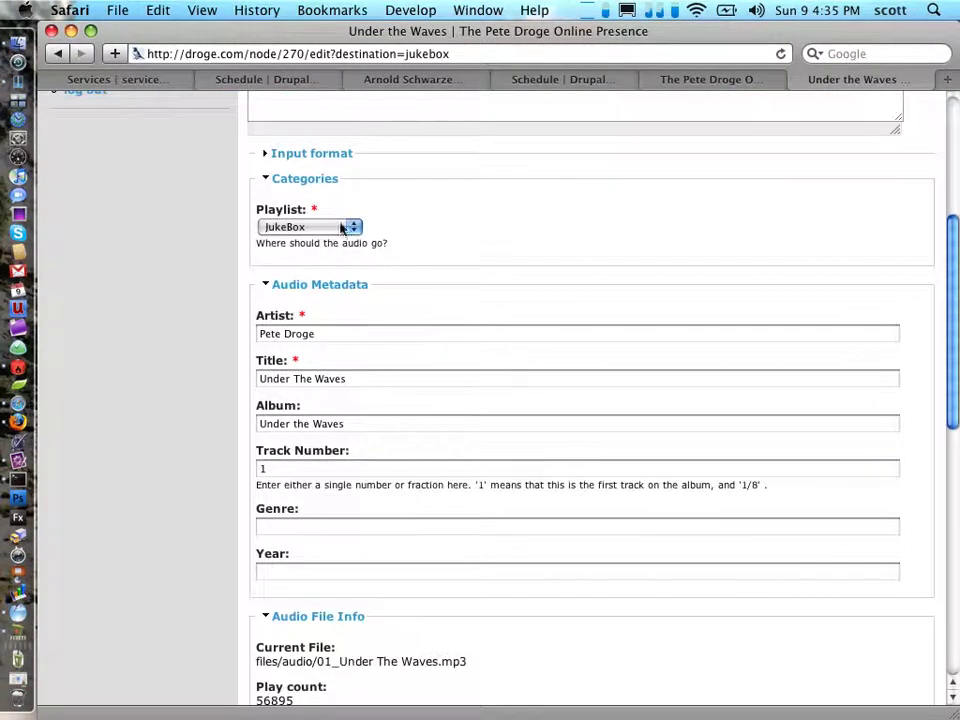
scroll(341, 235, "down", 1)
scroll(341, 235, "down", 15)
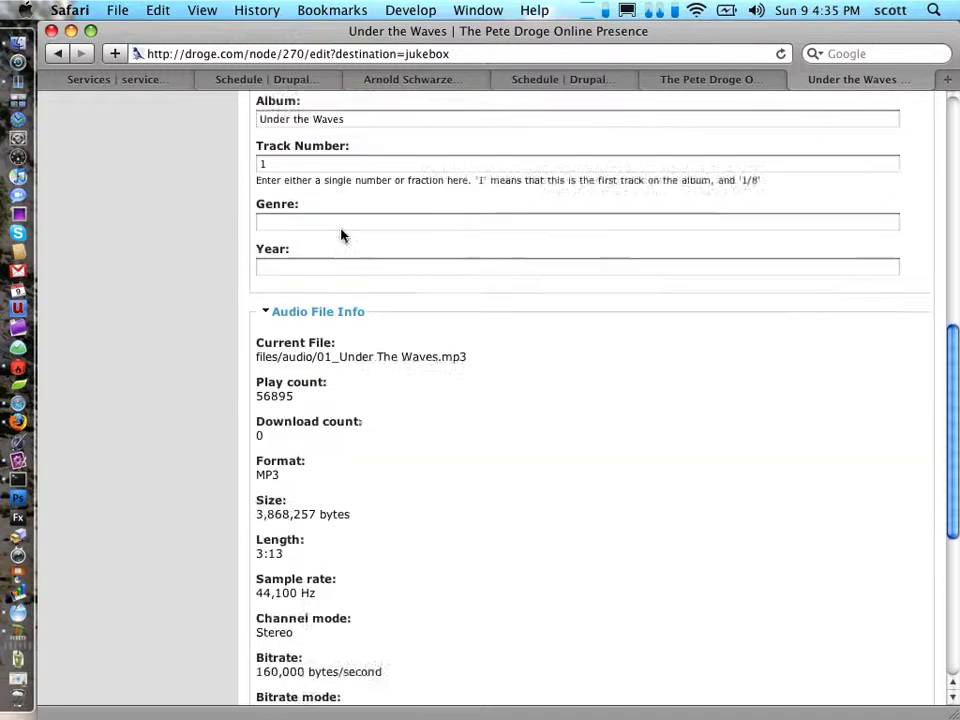
scroll(341, 235, "down", 4)
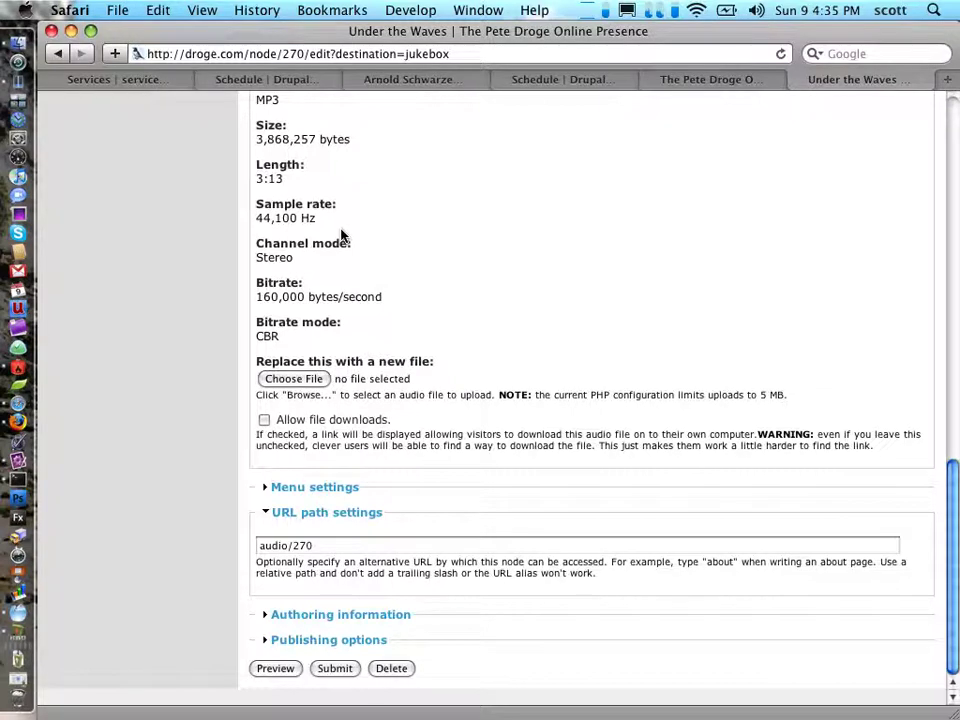
scroll(340, 235, "up", 5)
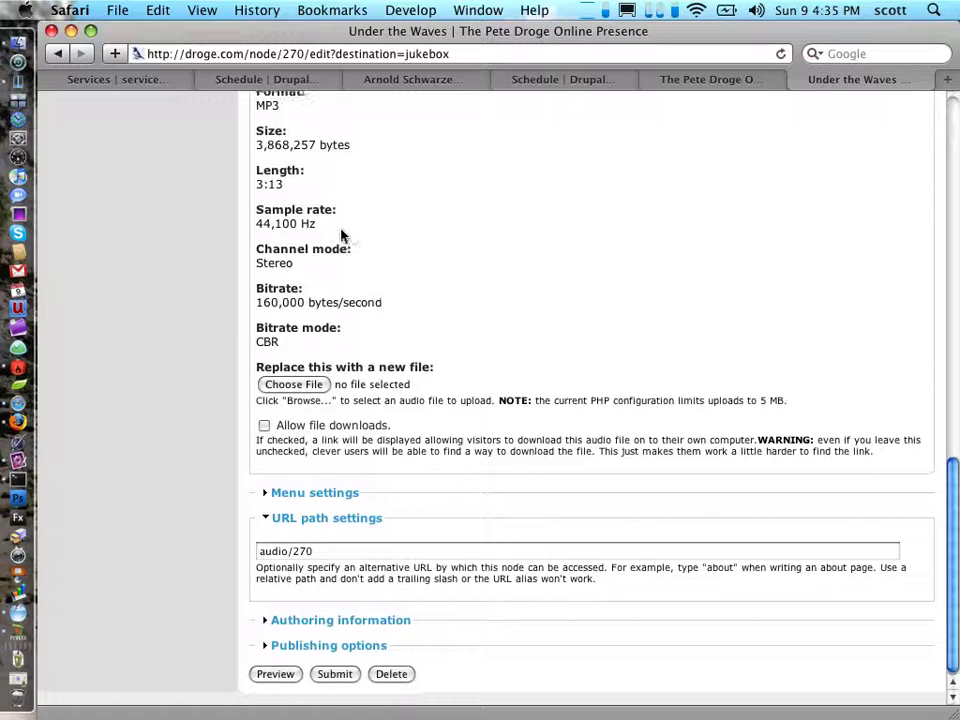
scroll(340, 235, "up", 5)
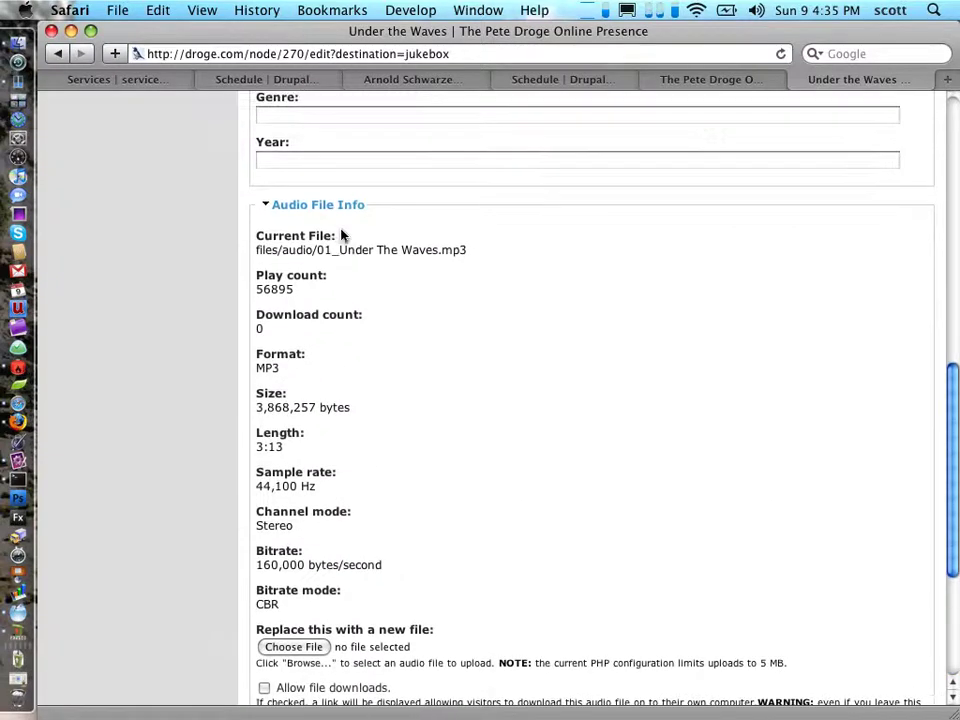
scroll(340, 235, "up", 9)
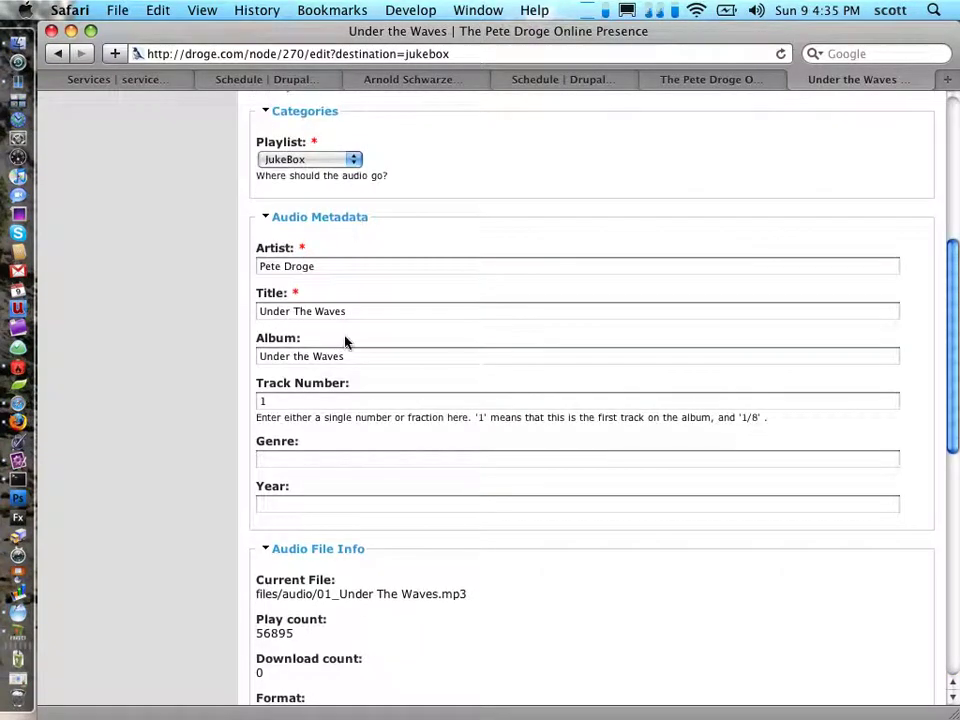
scroll(343, 339, "up", 8)
scroll(345, 341, "up", 3)
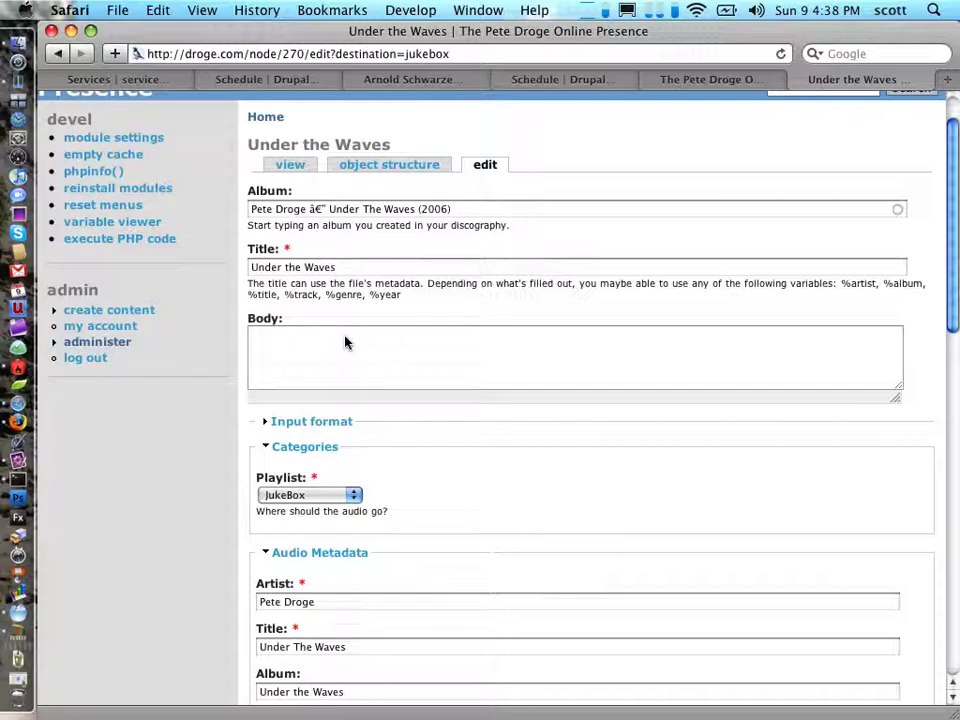
Step: Close the droge.com, DrupalCampLA schedule and Arnold Schwarzenegger pages, leaving only the Services page open
left_click(798, 84)
left_click(724, 80)
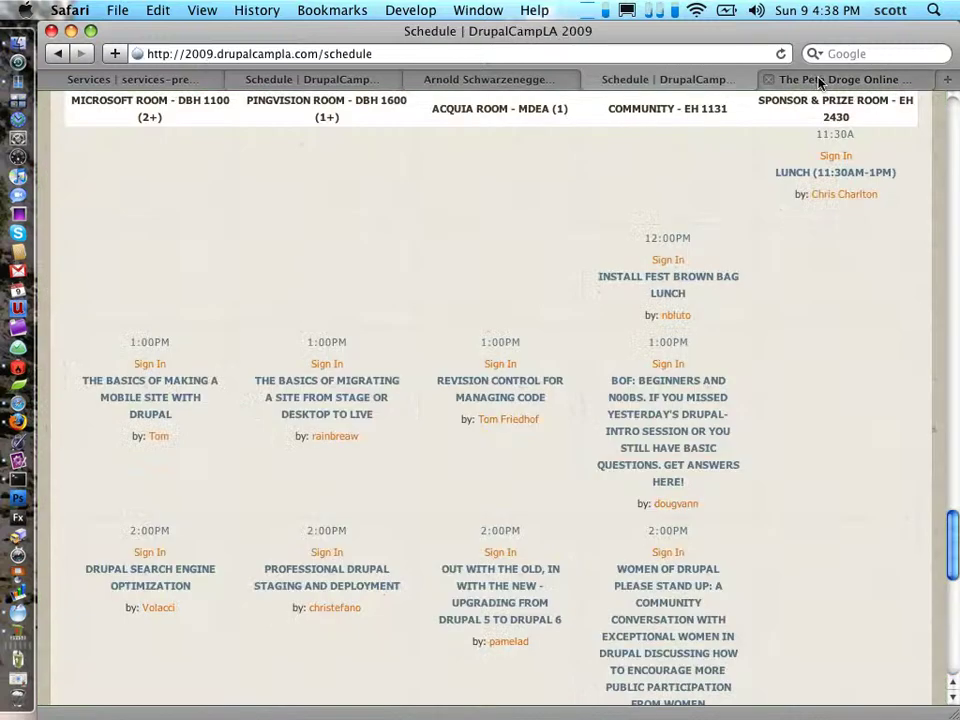
left_click(818, 84)
key("super+t")
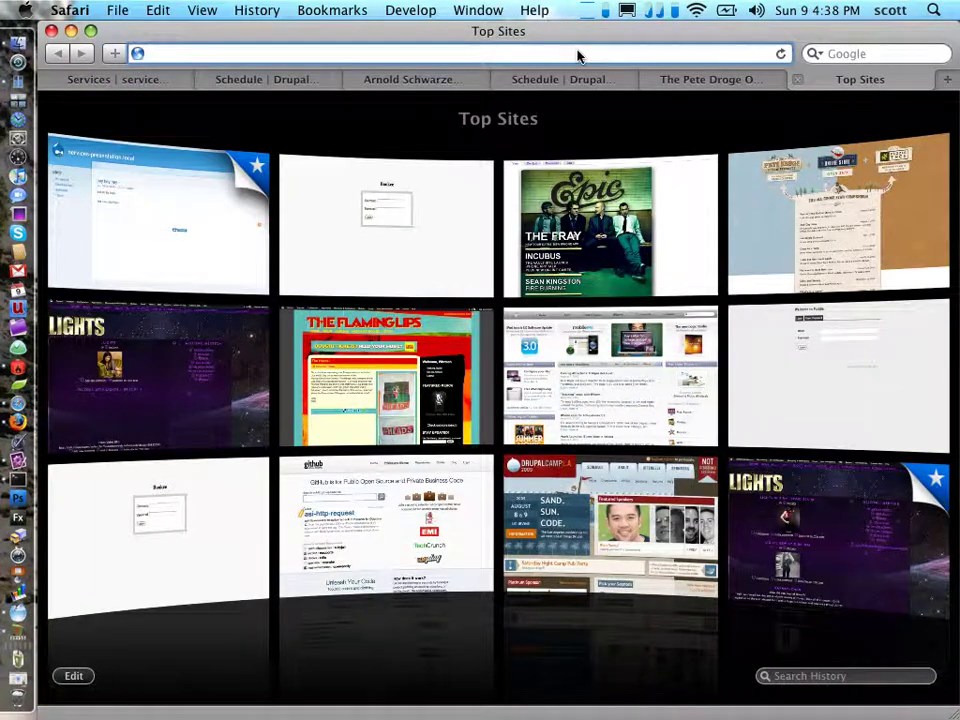
key("super+w")
key("super+w")
key("super+w")
key("super+w")
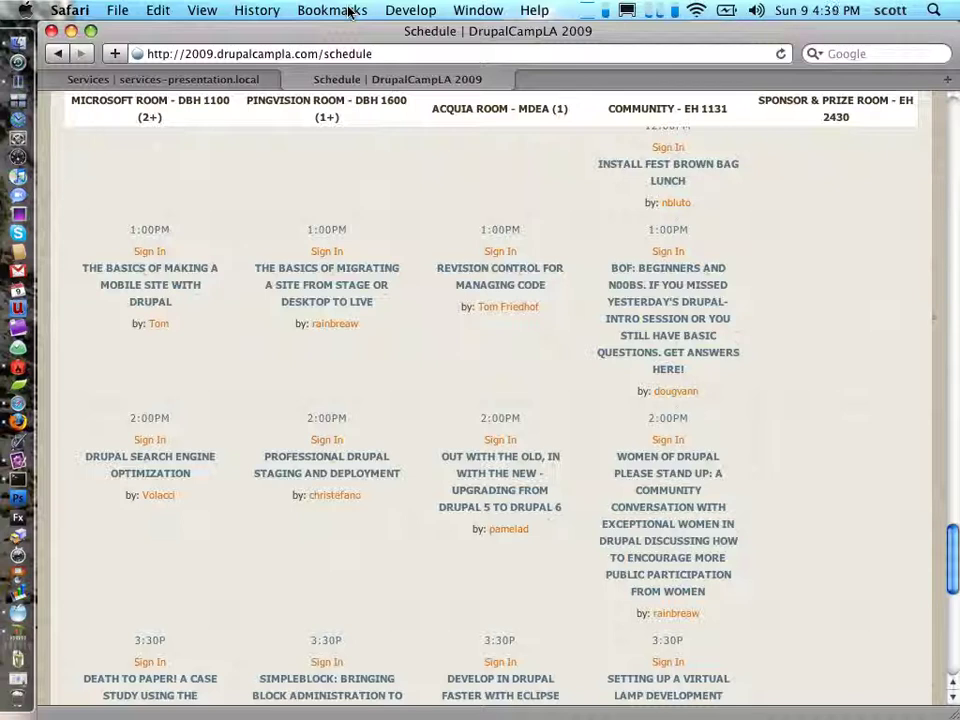
key("super+w")
Step: Open the Arnold Schwarzenegger's Total Body Workout album page on myplay.com in a new tab and view its track list
key("super+t")
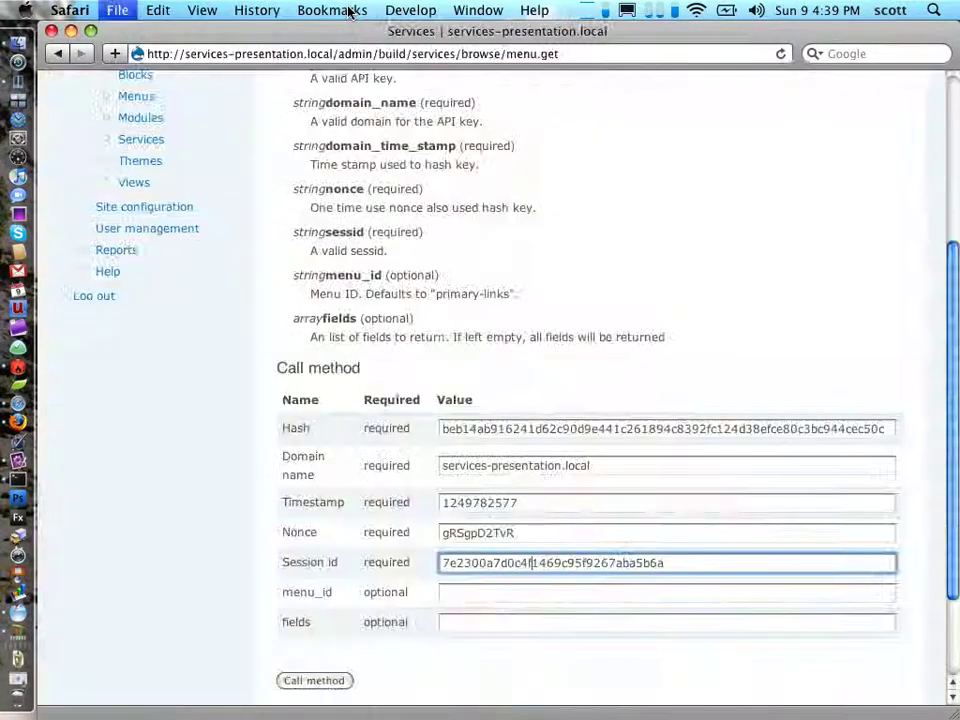
type("myplay.com/")
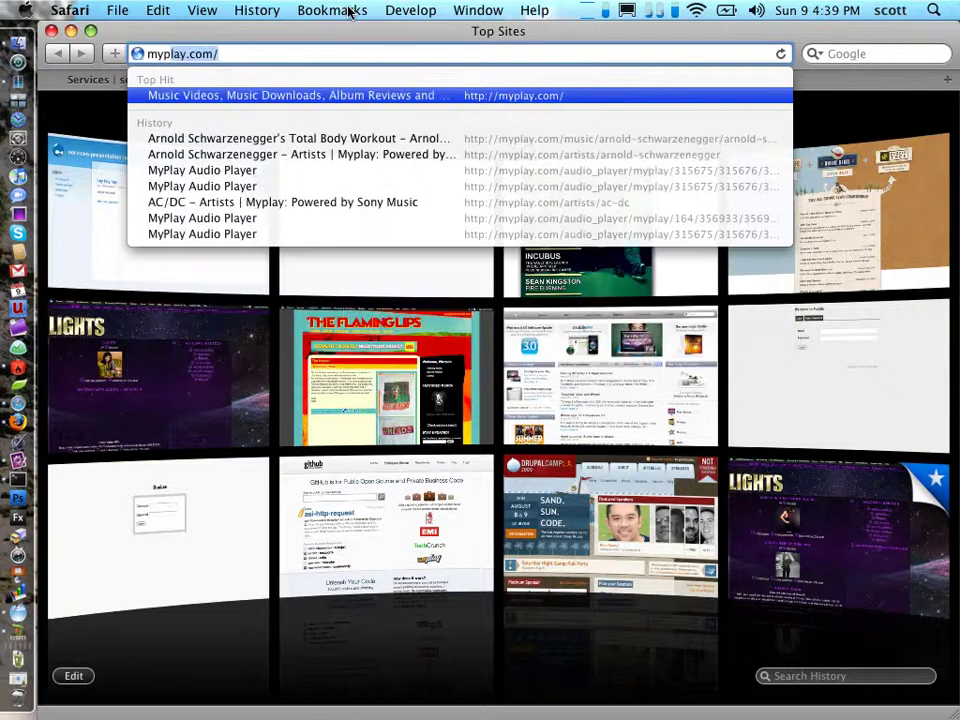
key("Down")
key("Return")
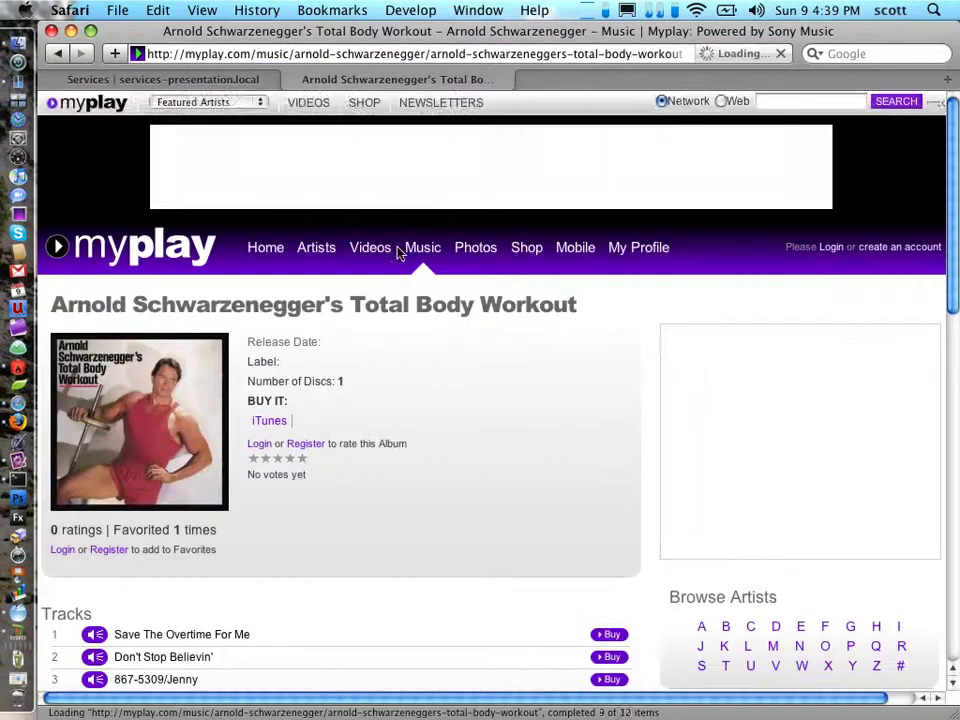
scroll(296, 385, "down", 5)
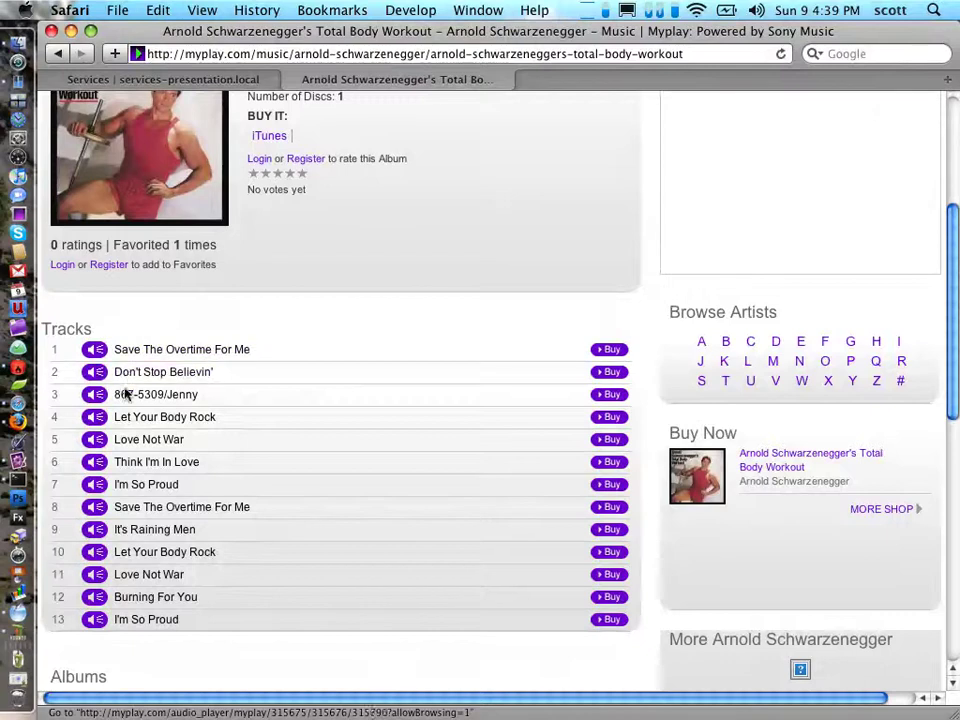
Step: Play track 4, Let Your Body Rock, in the MyPlay Audio Player at a higher volume and move the player window aside
left_click(132, 424)
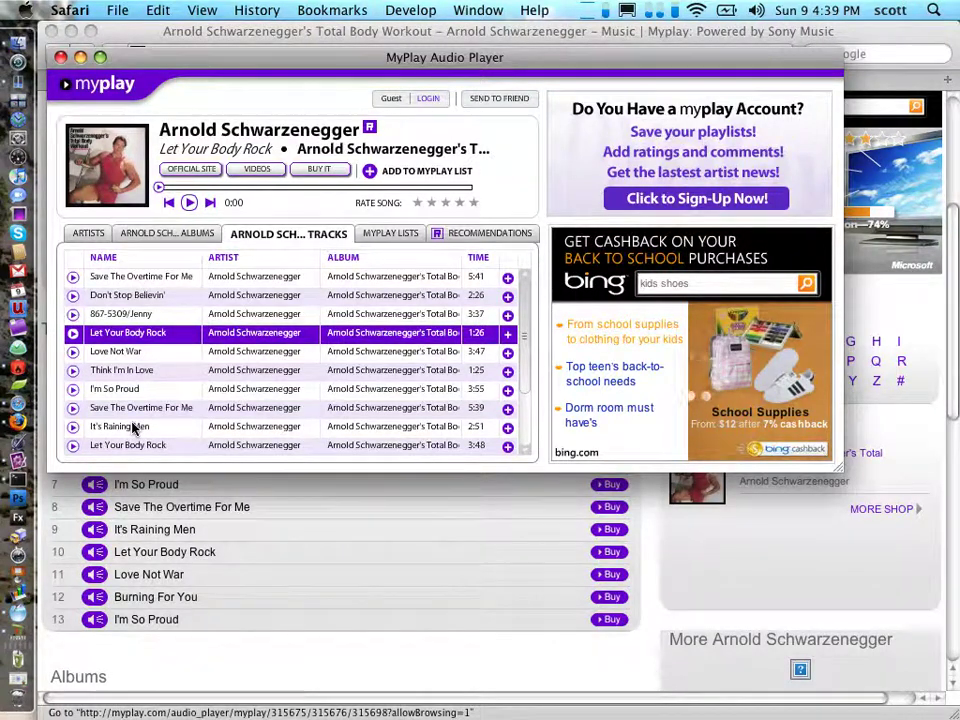
key("XF86AudioRaiseVolume")
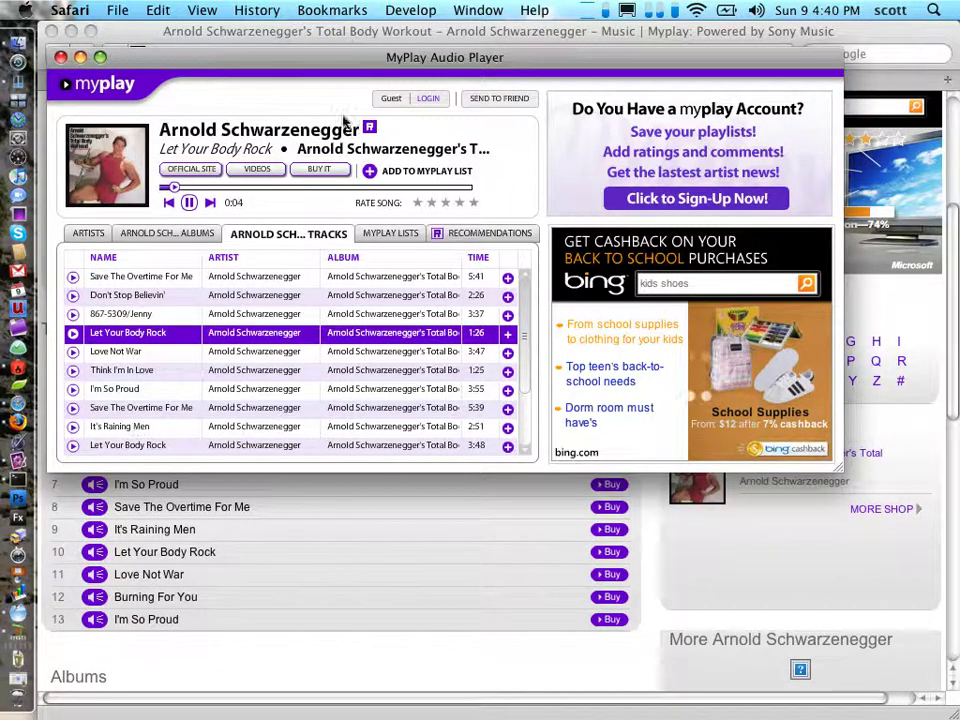
left_click_drag(407, 72, 285, 140)
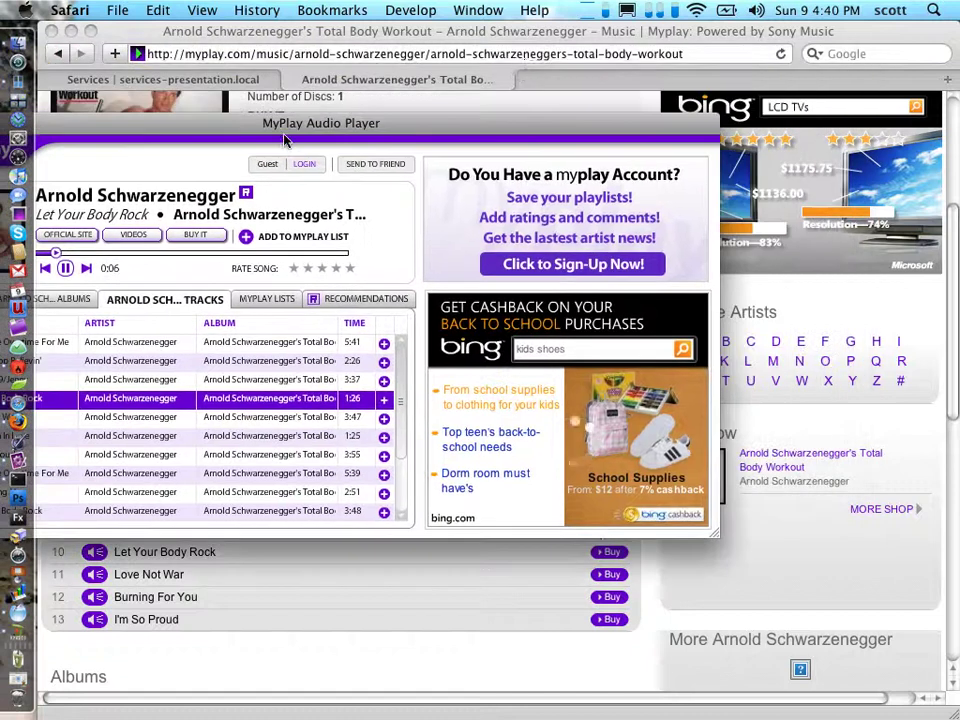
Step: Open britney.com in a new tab of the main browser window and look over its home page
left_click(533, 31)
key("super+t")
type("brin")
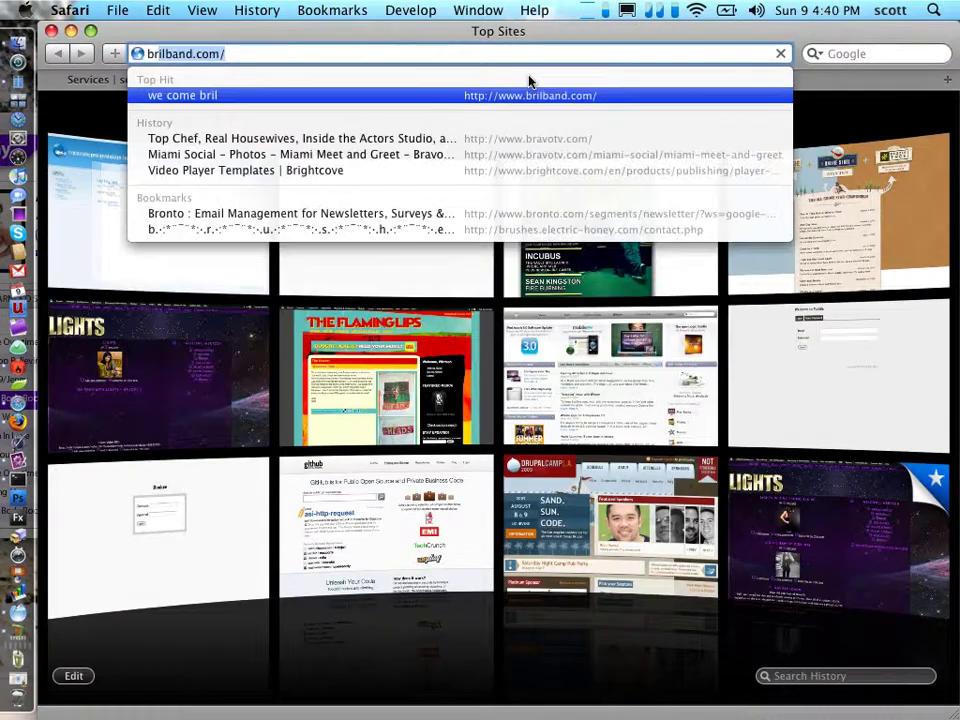
key("BackSpace")
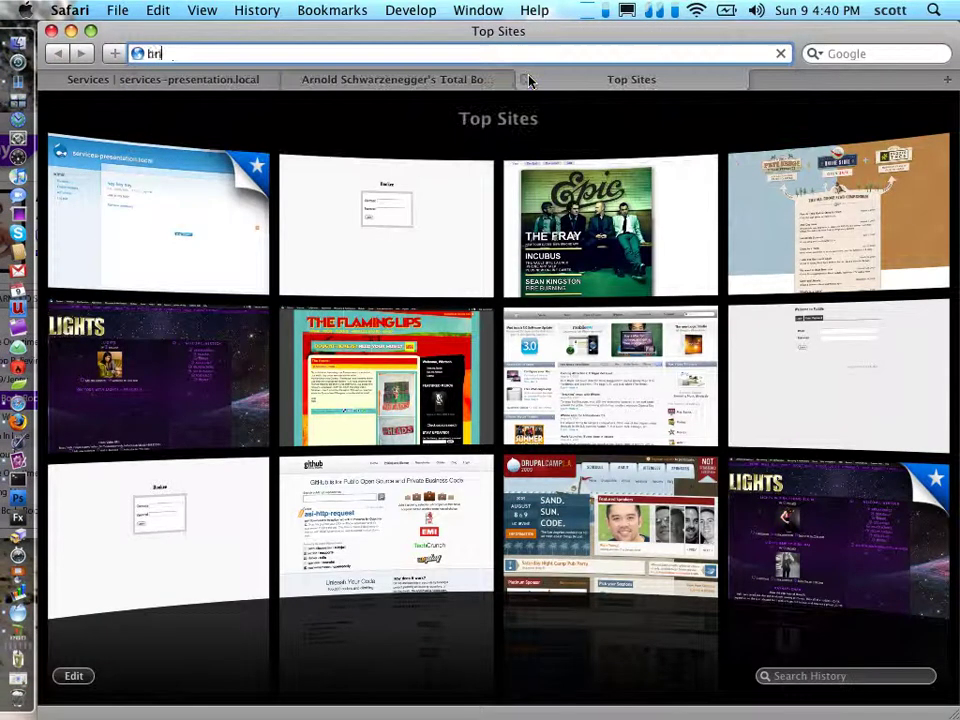
type("tney")
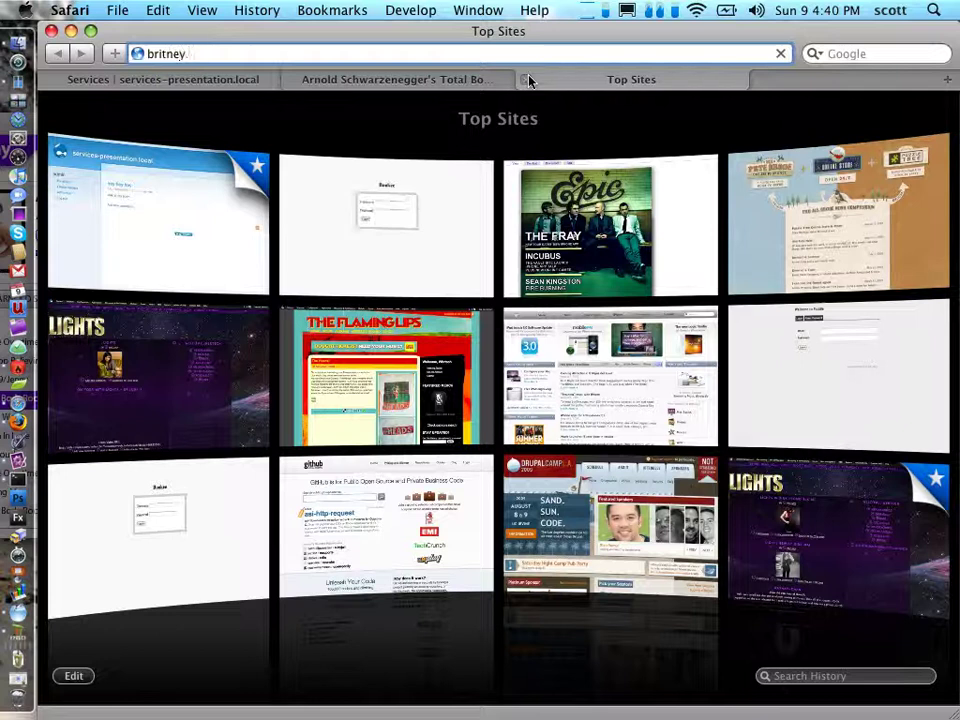
type(".com")
key("Return")
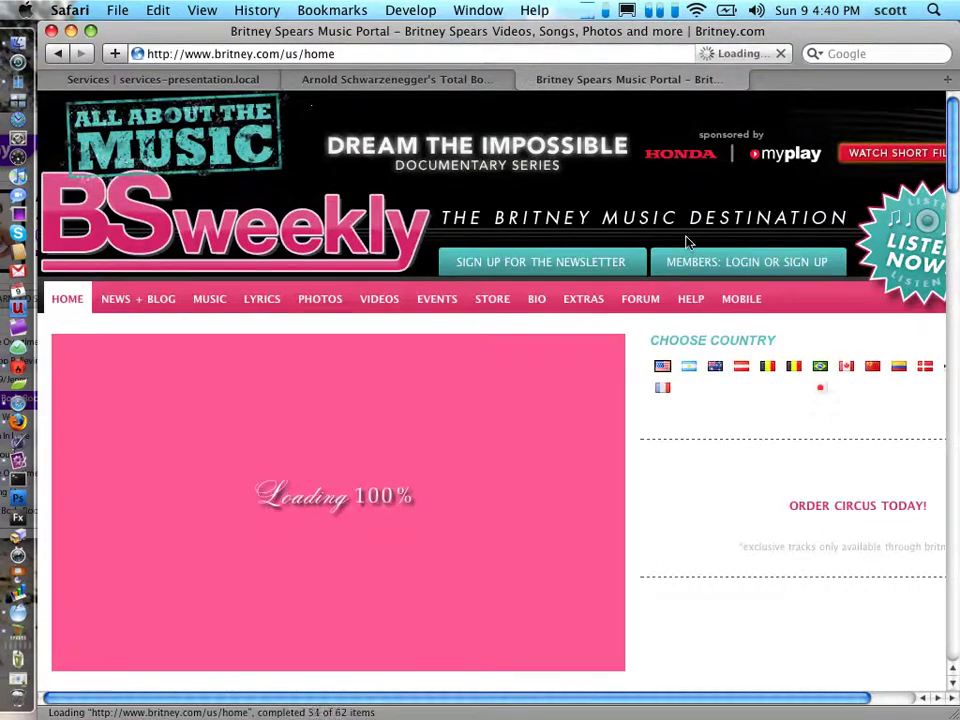
scroll(686, 241, "down", 5)
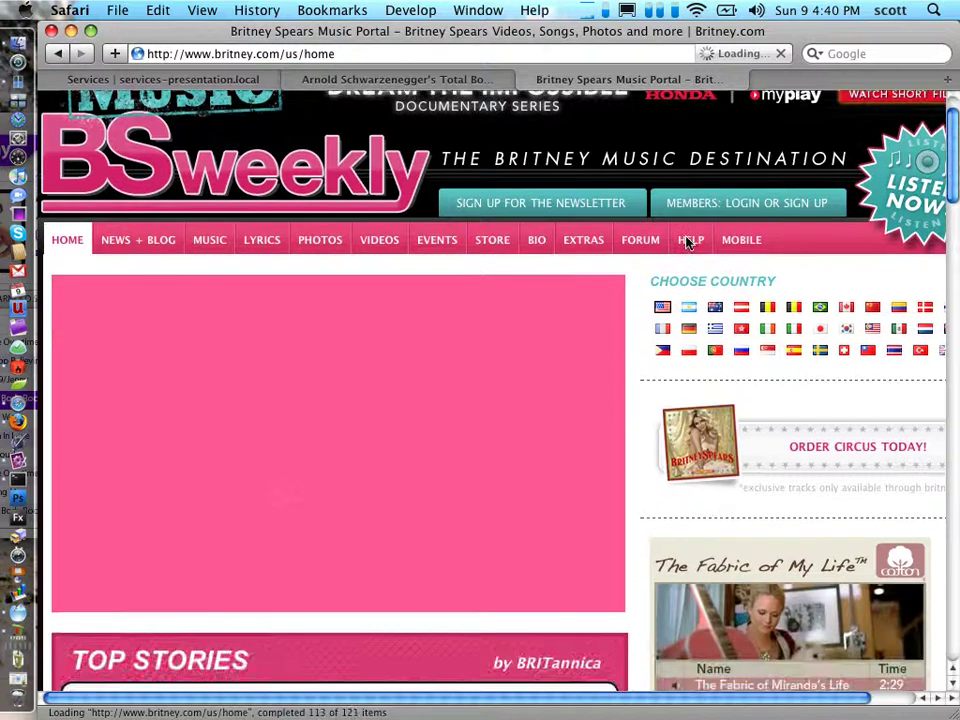
scroll(697, 293, "up", 5)
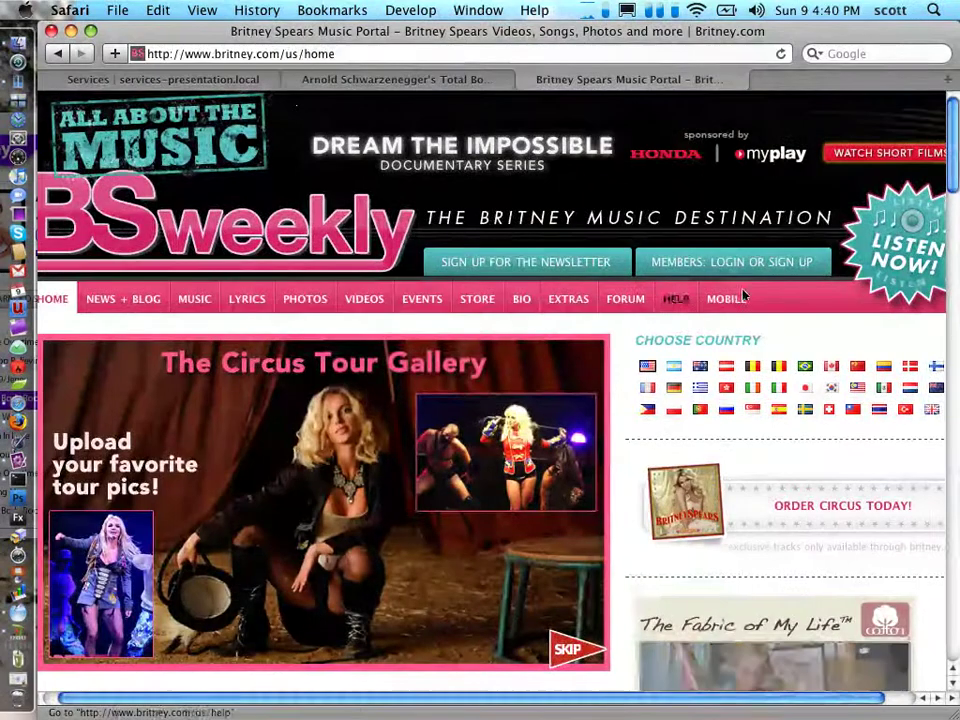
Step: Launch the Listen Now audio player from the Britney Spears home page and close the stray advertisement window
left_click(915, 276)
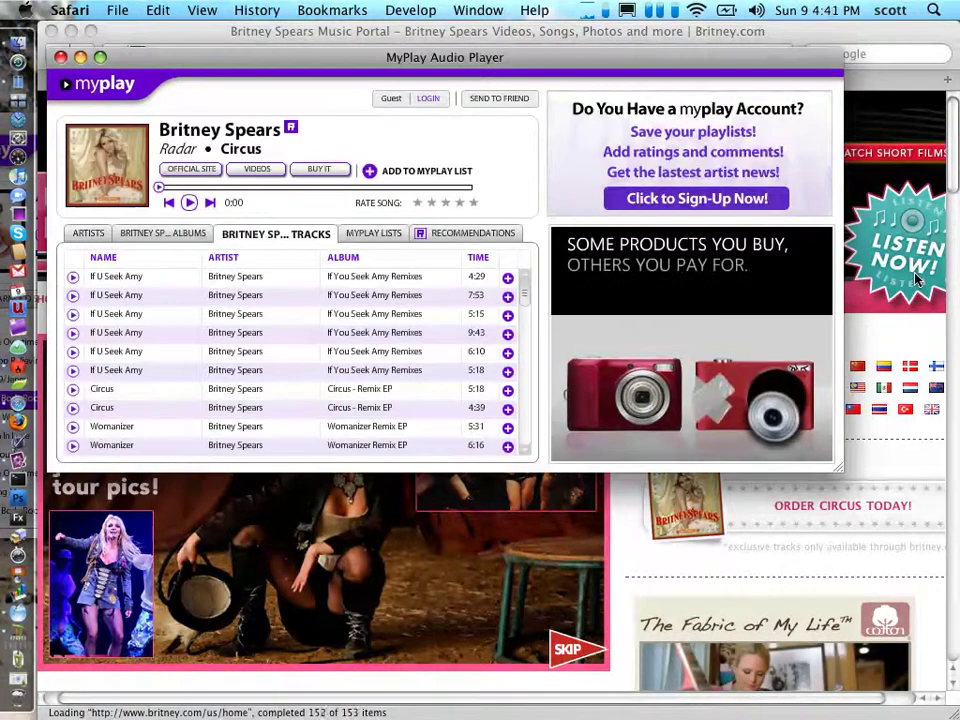
left_click(639, 285)
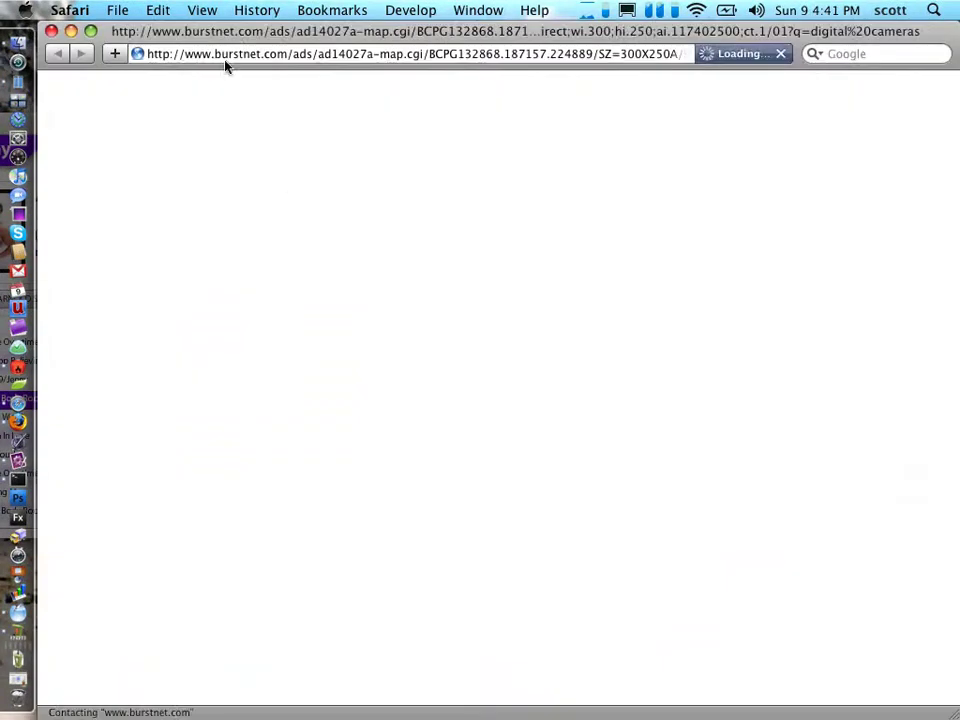
left_click(51, 31)
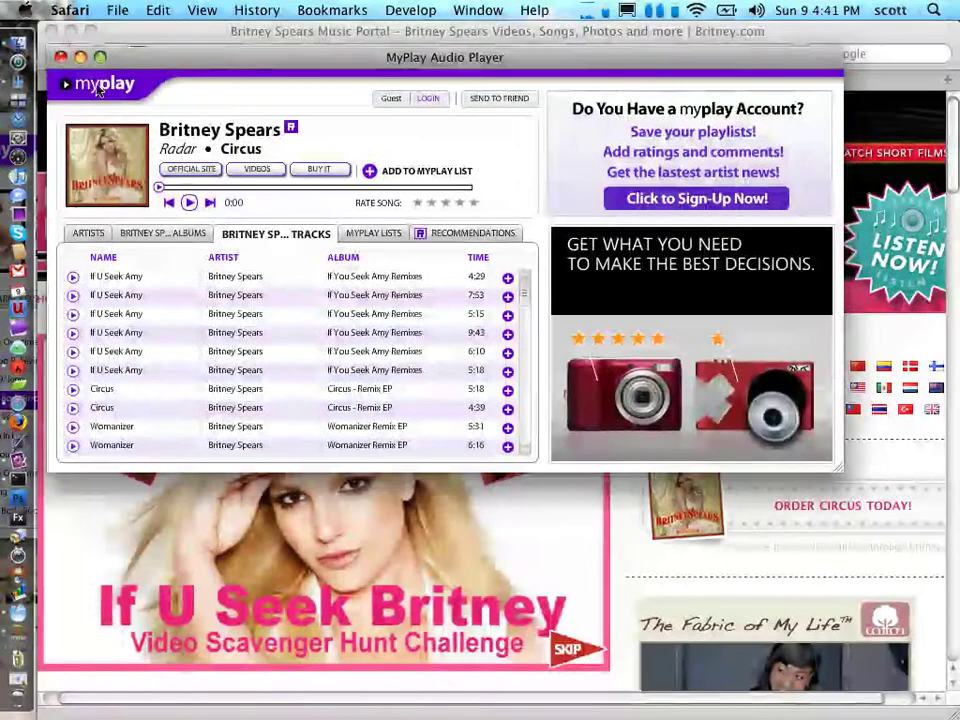
Step: Close the Britney Spears audio player window and shift the britney.com browser window aside to reveal the other player behind it
left_click(60, 57)
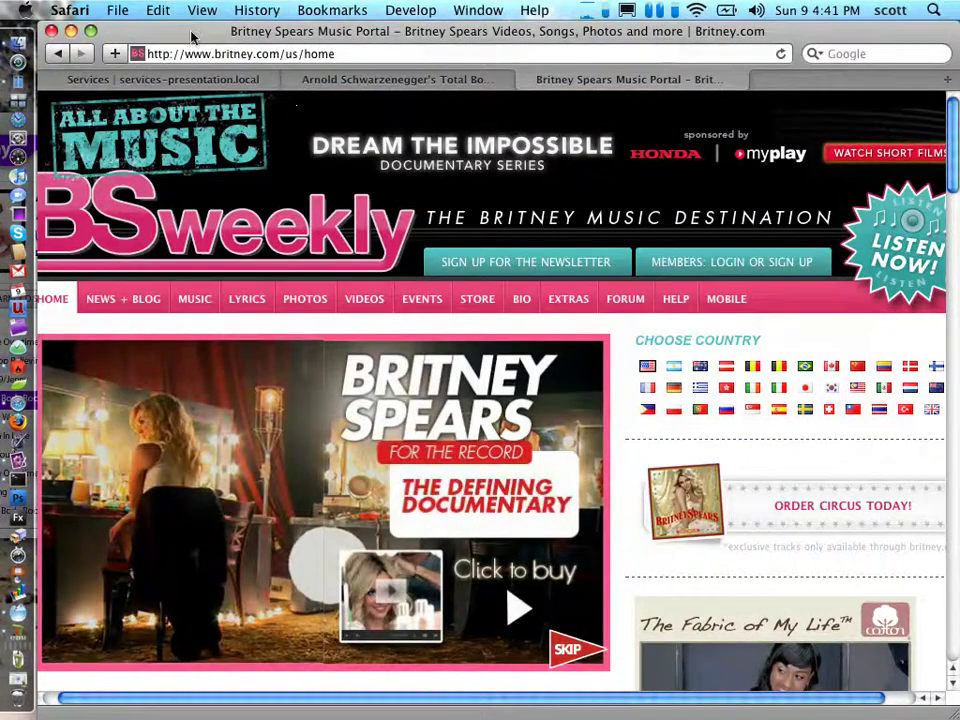
left_click_drag(189, 33, 330, 33)
left_click(120, 124)
left_click_drag(120, 124, 198, 30)
key("super+grave")
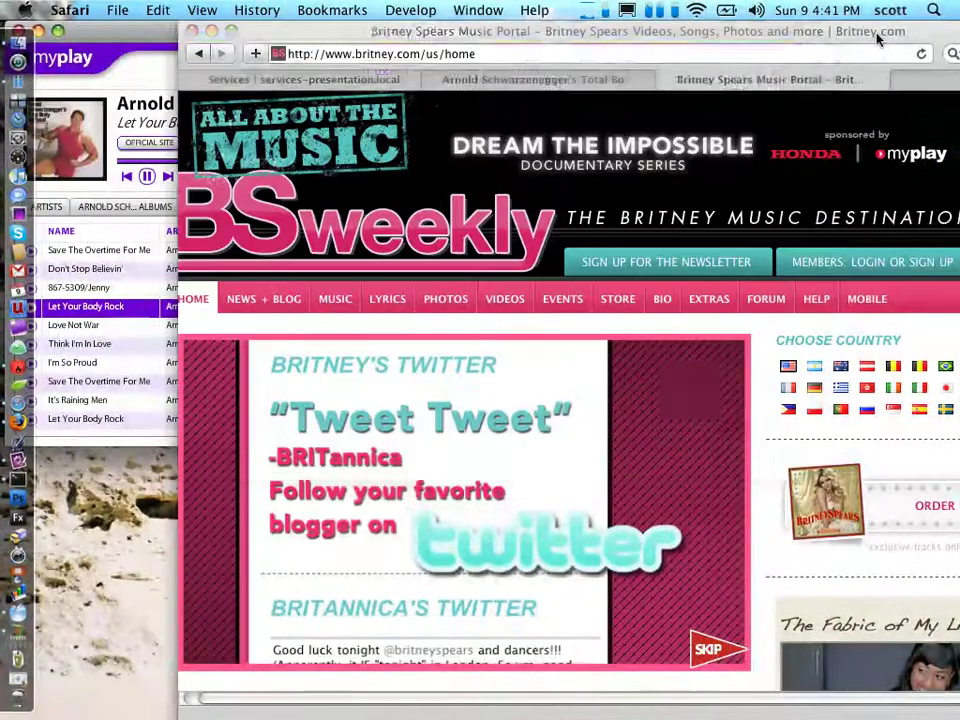
left_click_drag(657, 33, 531, 33)
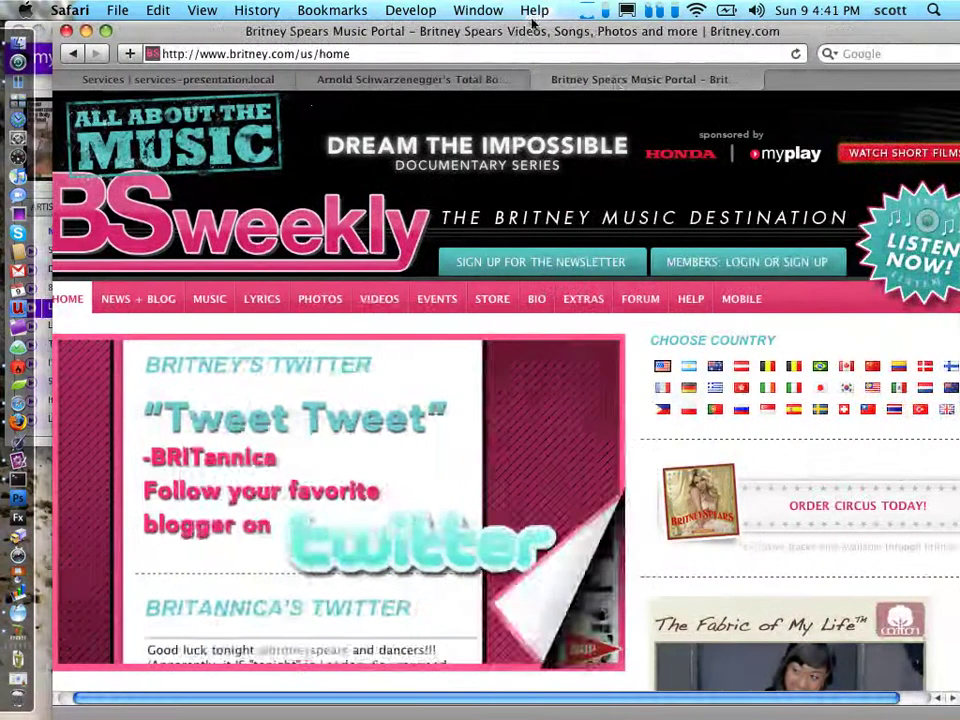
Step: Close the britney.com tab and bring the Arnold Schwarzenegger player window fully into view in front of the album page
left_click(545, 84)
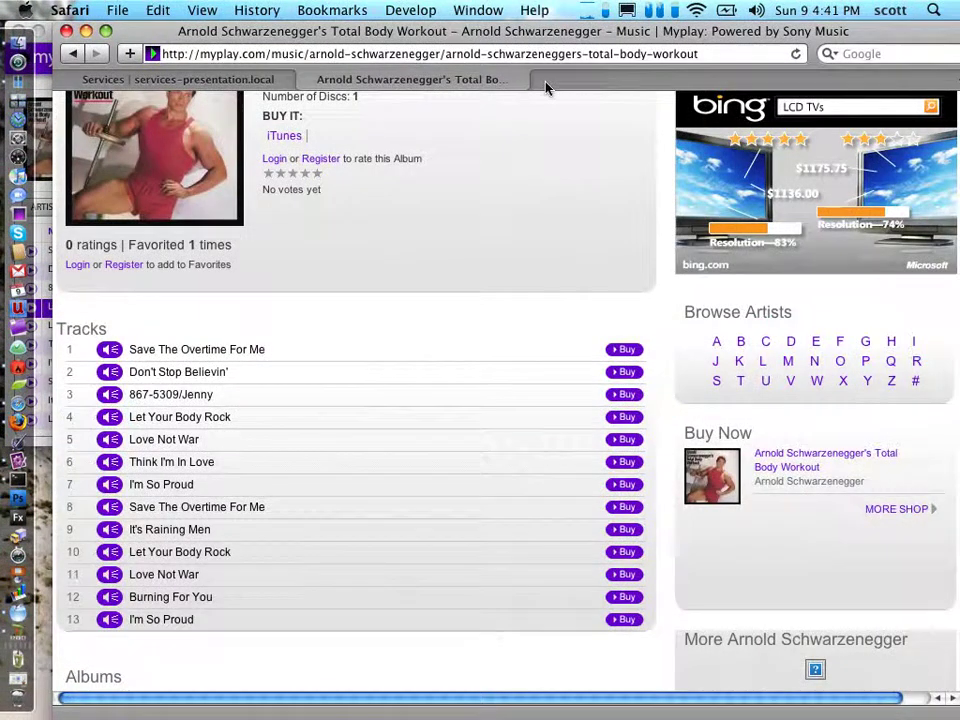
left_click(48, 52)
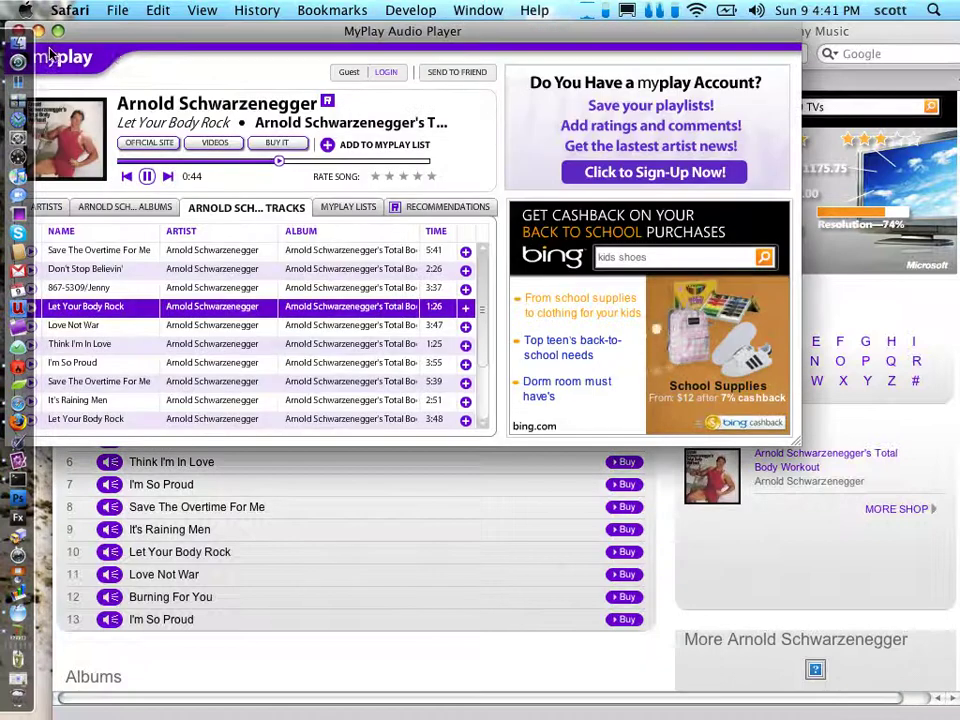
left_click_drag(165, 57, 210, 36)
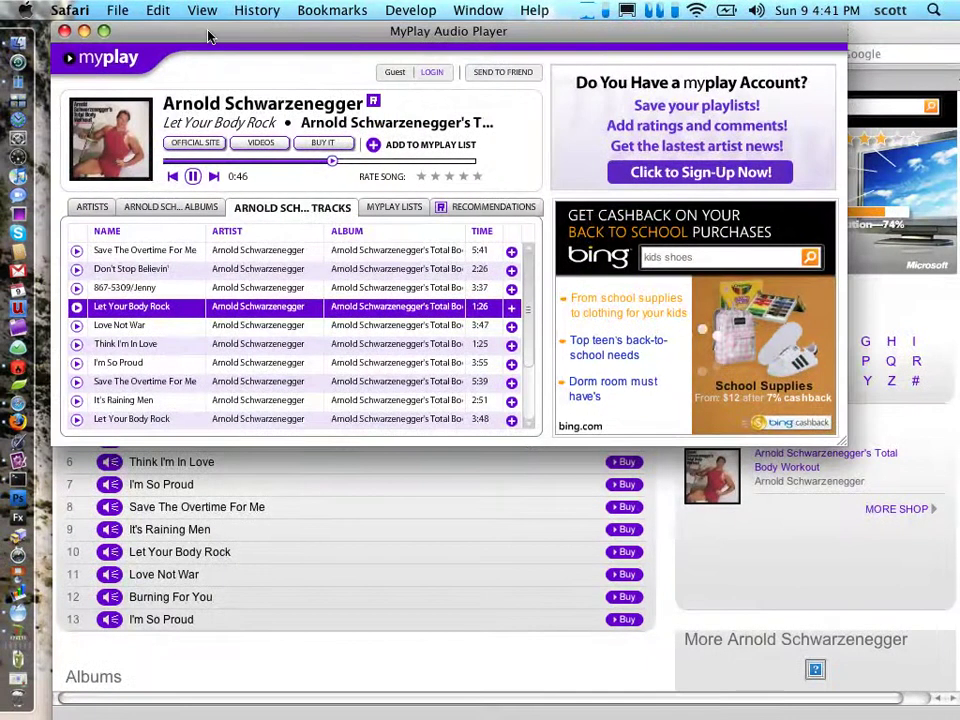
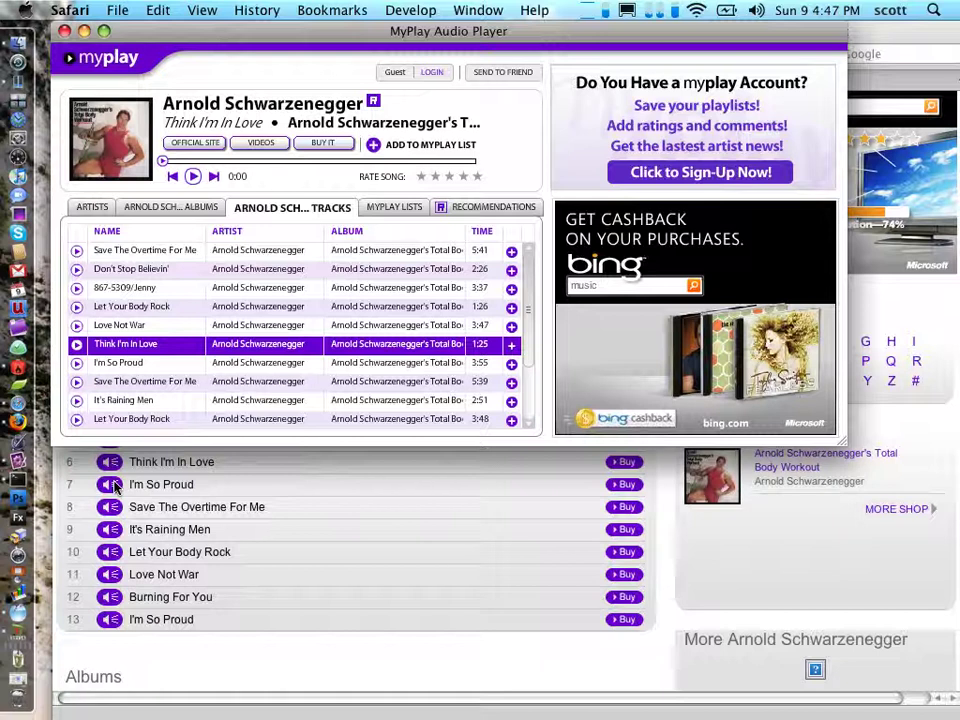
Step: Look over the audio player's member sign-in, registration and forgot-password forms, and close the dialog without submitting anything
left_click(431, 73)
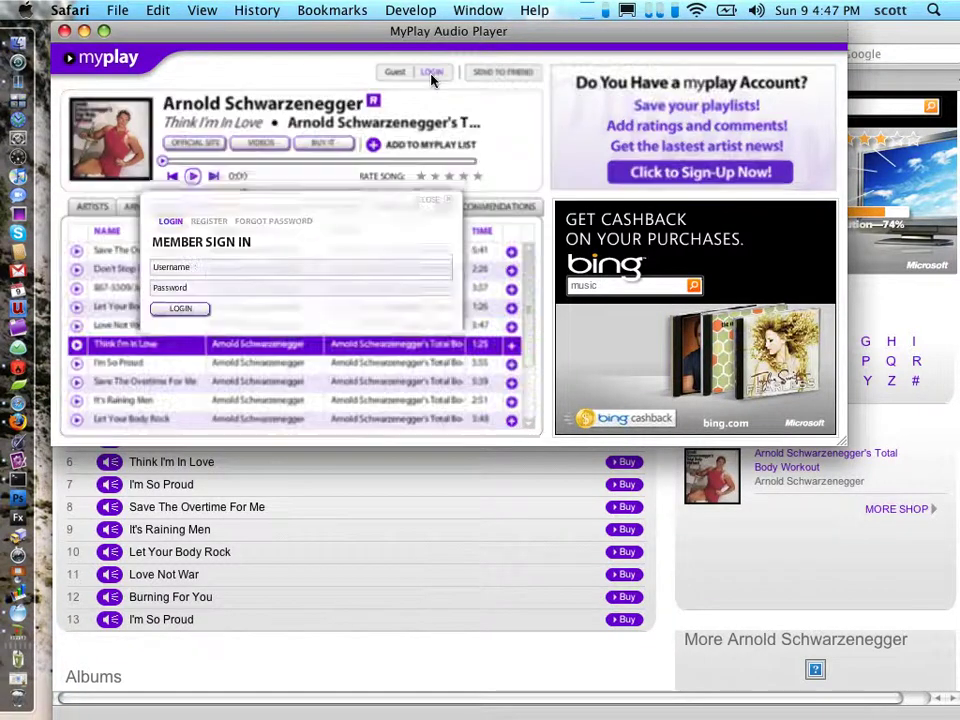
left_click(215, 255)
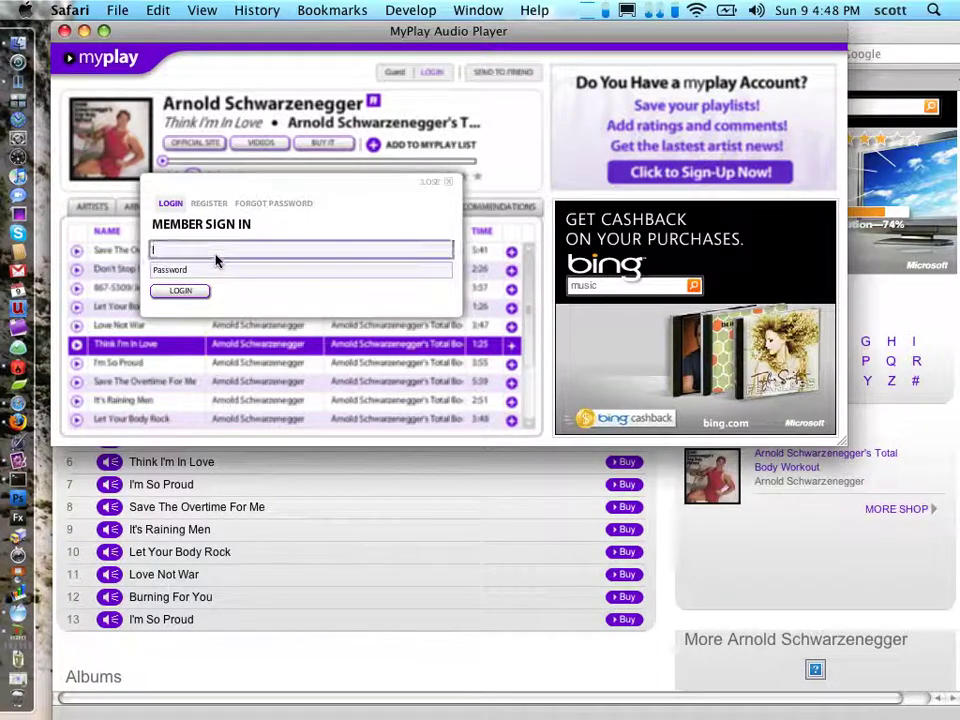
left_click(203, 290)
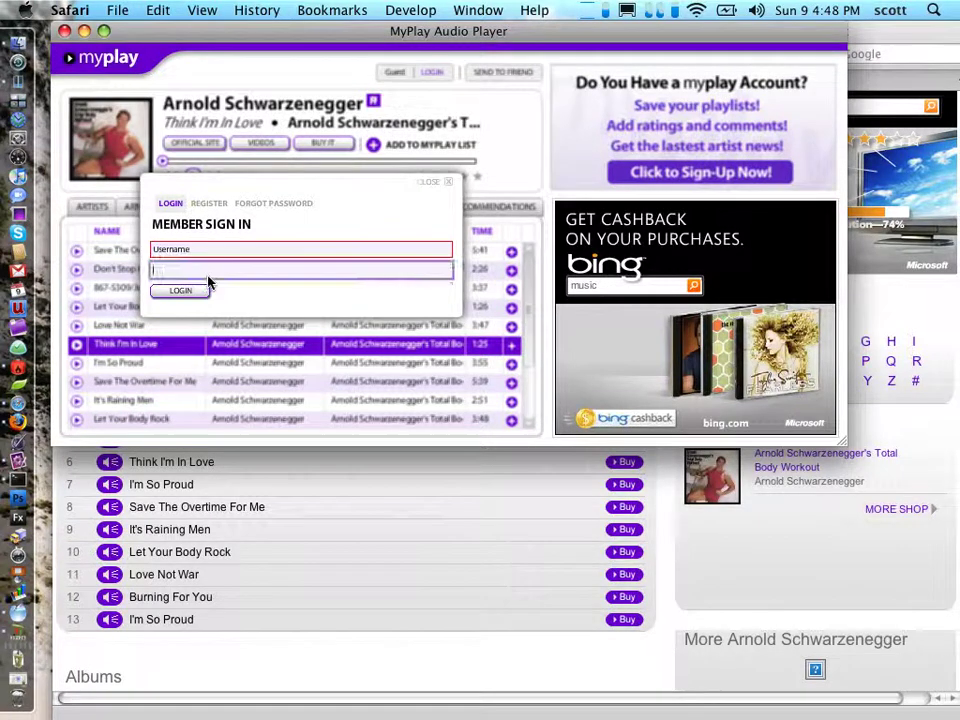
left_click(212, 203)
left_click(273, 90)
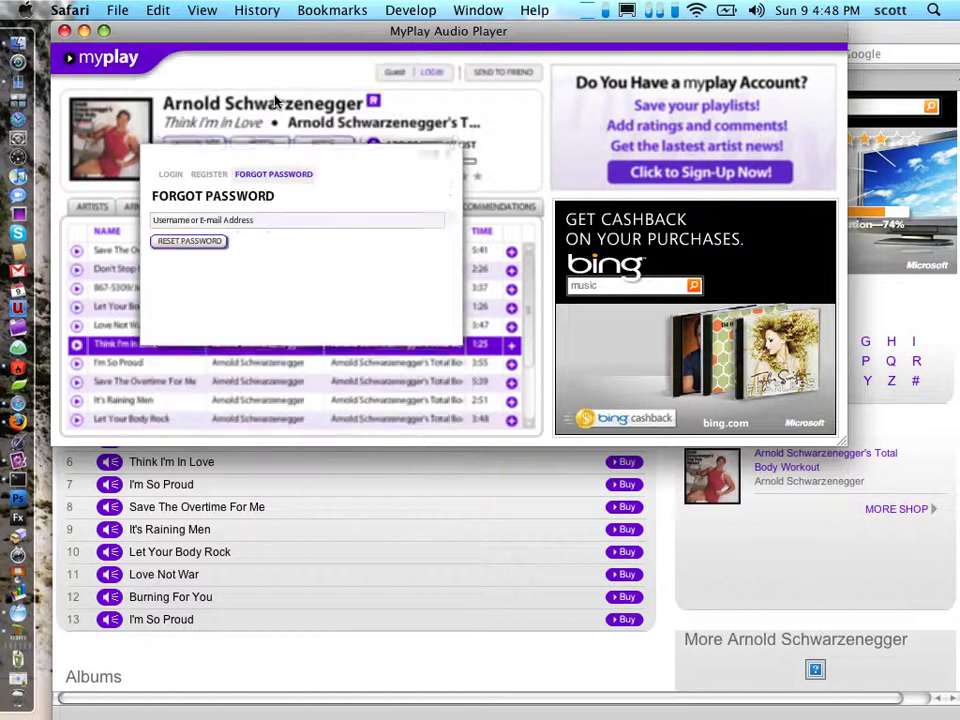
left_click(268, 254)
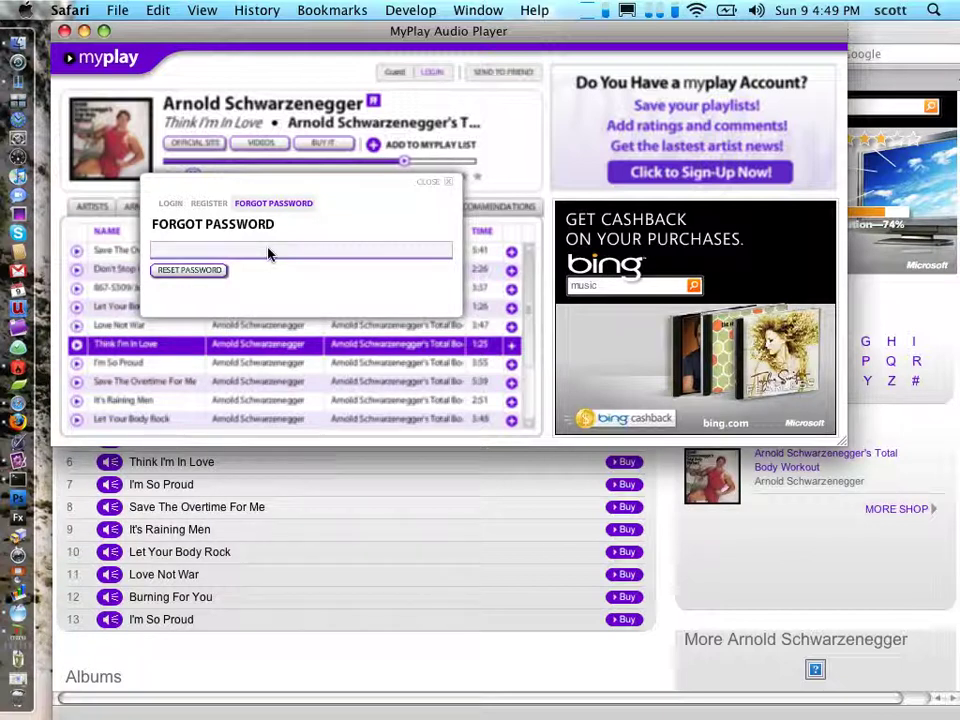
left_click(449, 186)
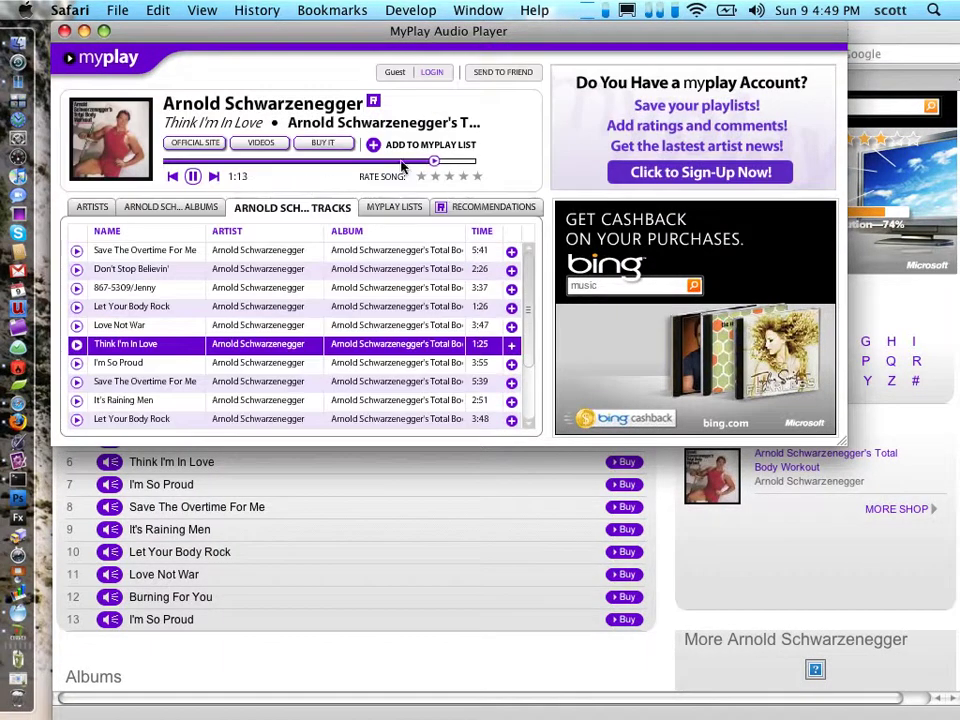
Step: View the audio player's MyPlay list, the Arnold Schwarzenegger albums and the alphabetical artist list
left_click(381, 207)
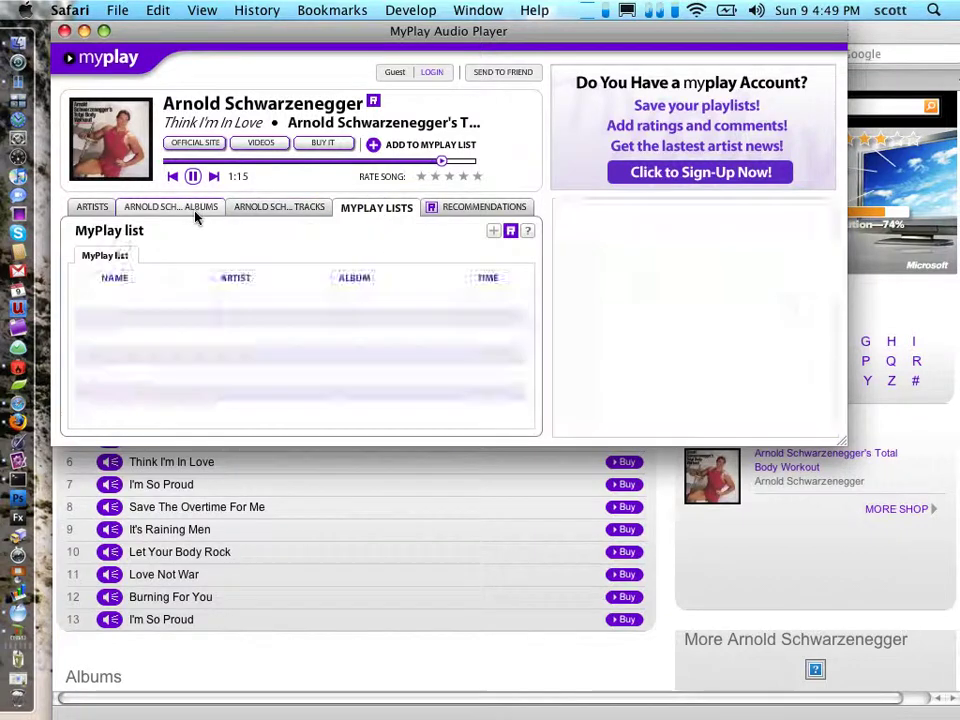
left_click(196, 212)
left_click(93, 207)
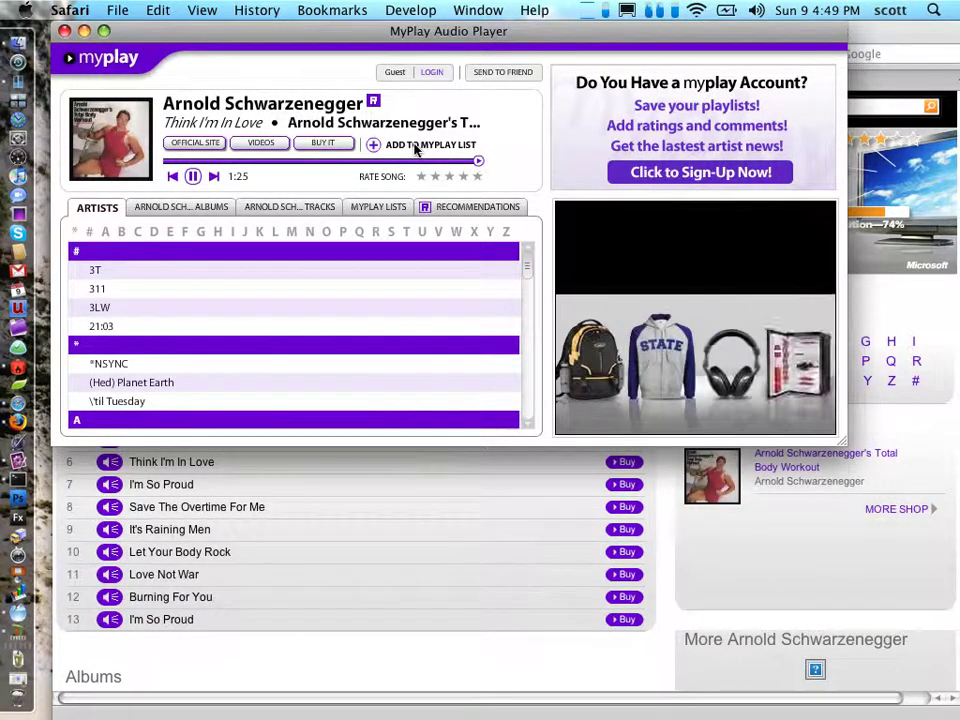
key("super+Tab")
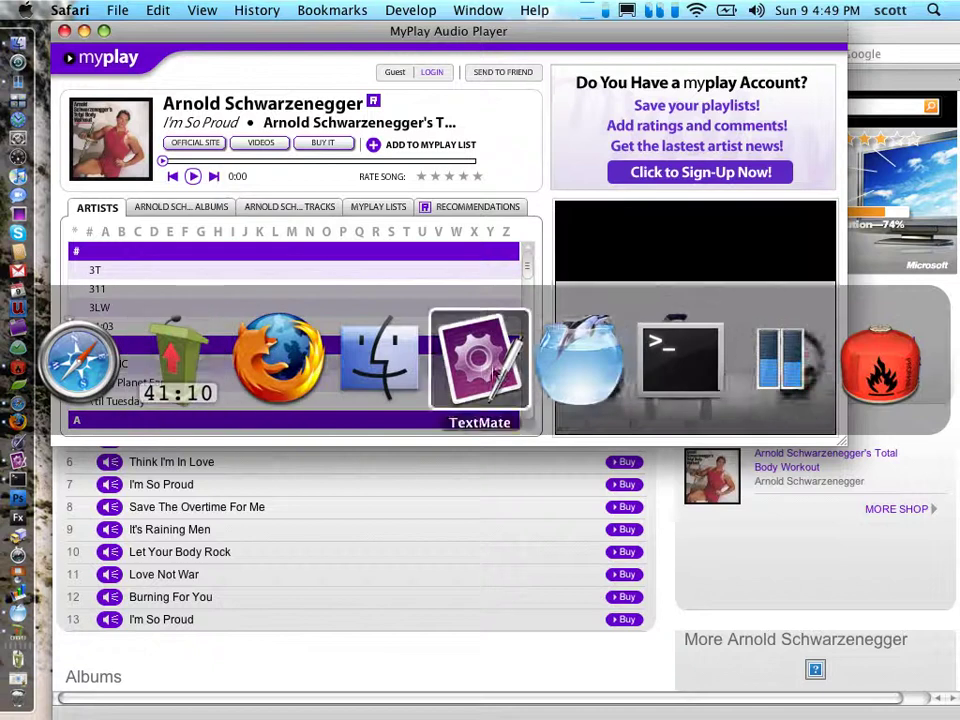
key("super+Tab")
key("super+Tab")
key("super+Tab")
key("super+Tab")
key("super+Tab")
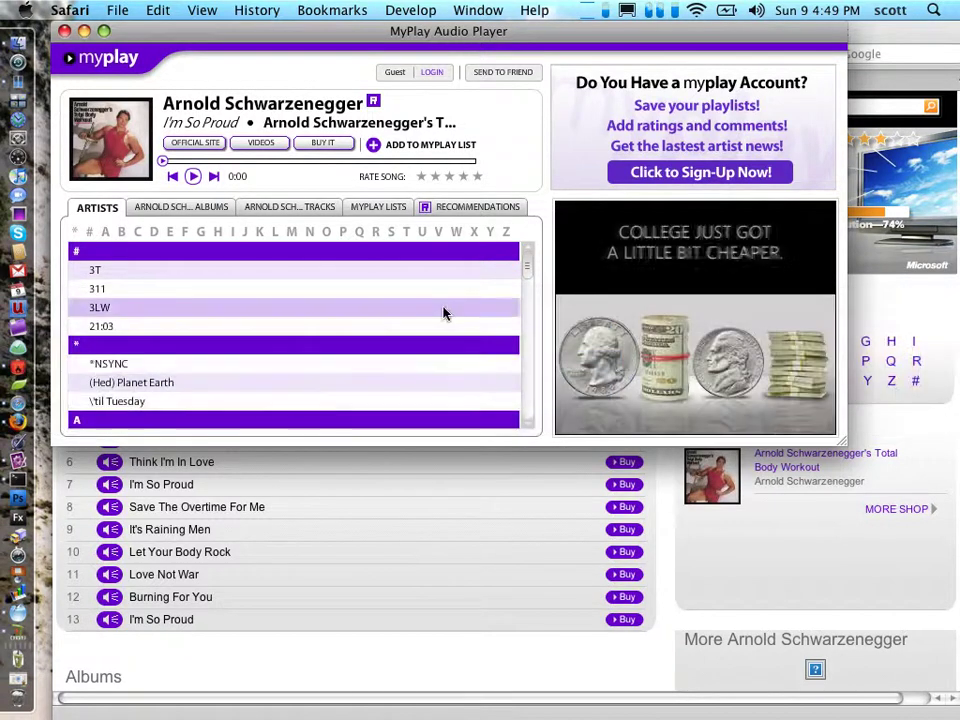
Step: Open services-presentation.local in a new tab of the main browser window
left_click(893, 304)
key("super+t")
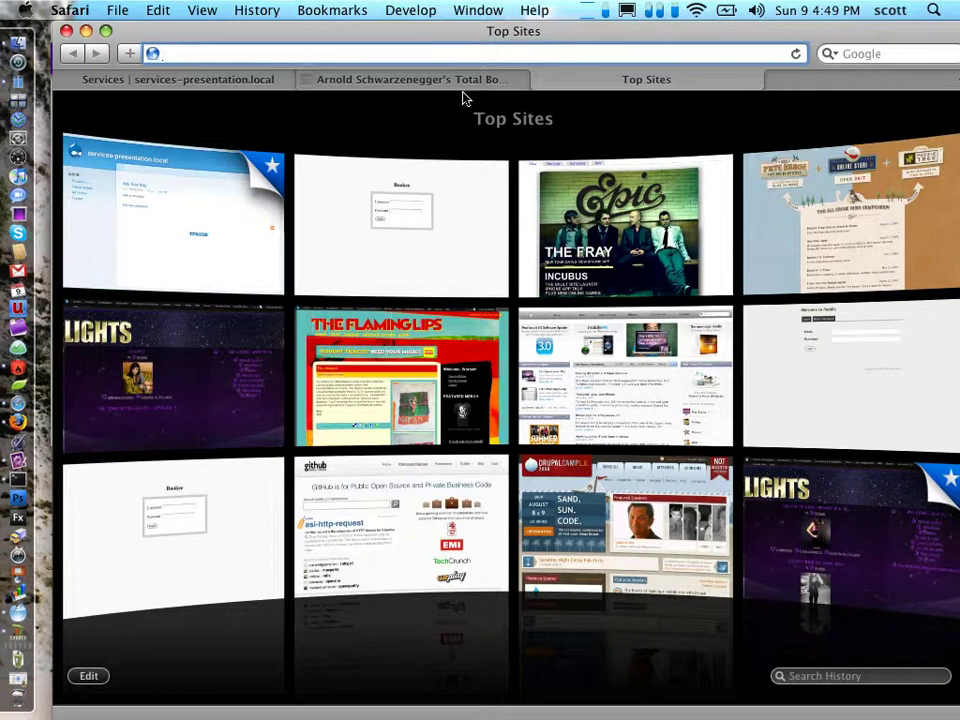
type("services-presentation.local/")
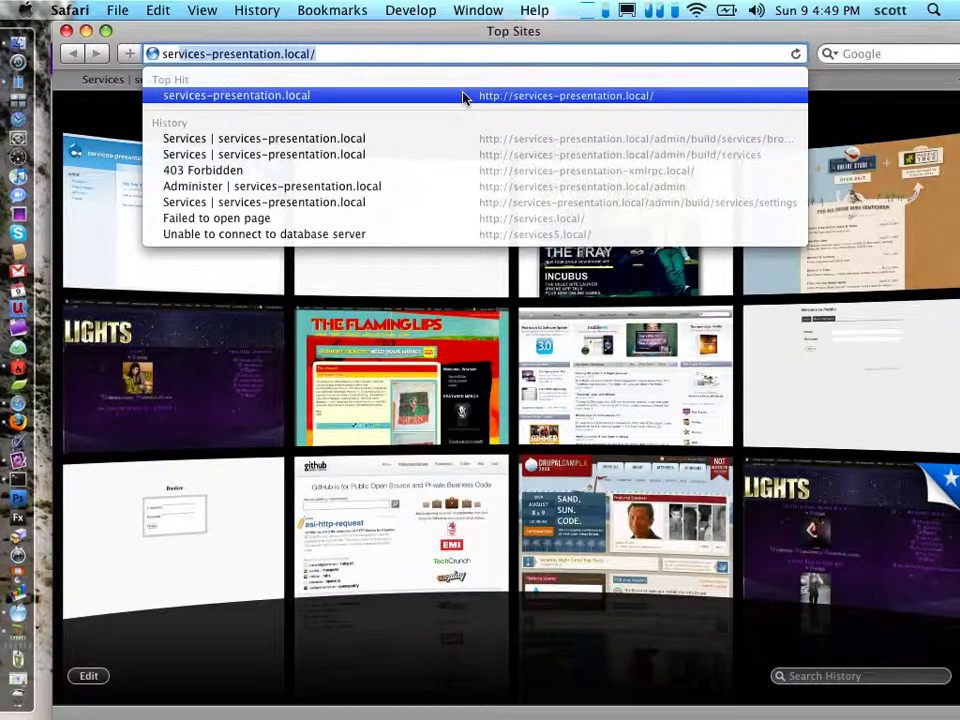
key("Return")
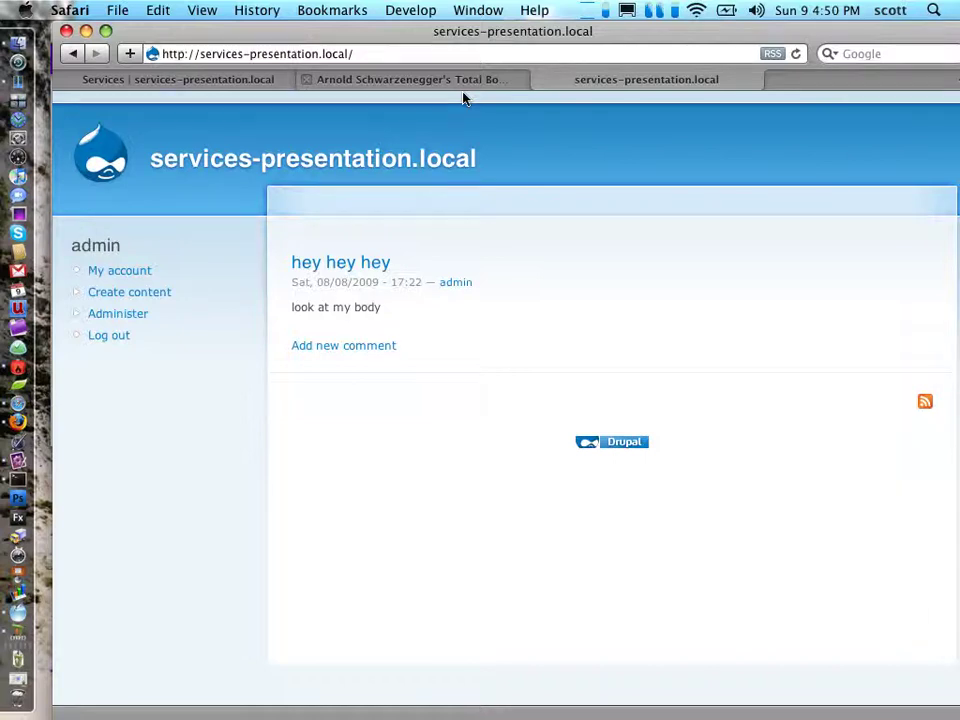
Step: Open the Services page in the site building section of the Drupal administration
left_click(119, 322)
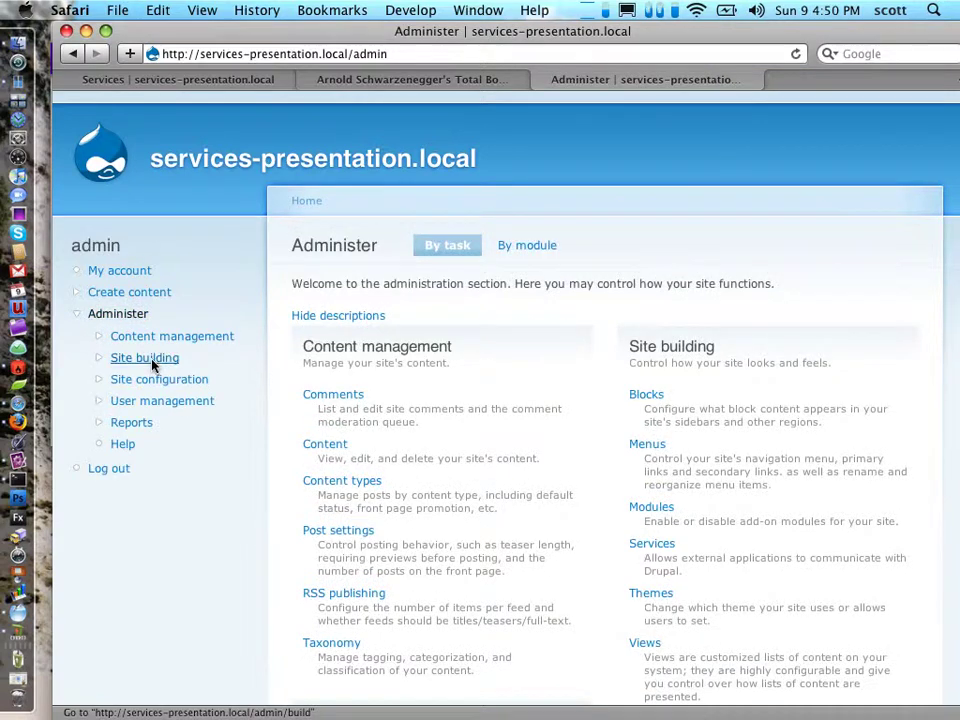
left_click(152, 360)
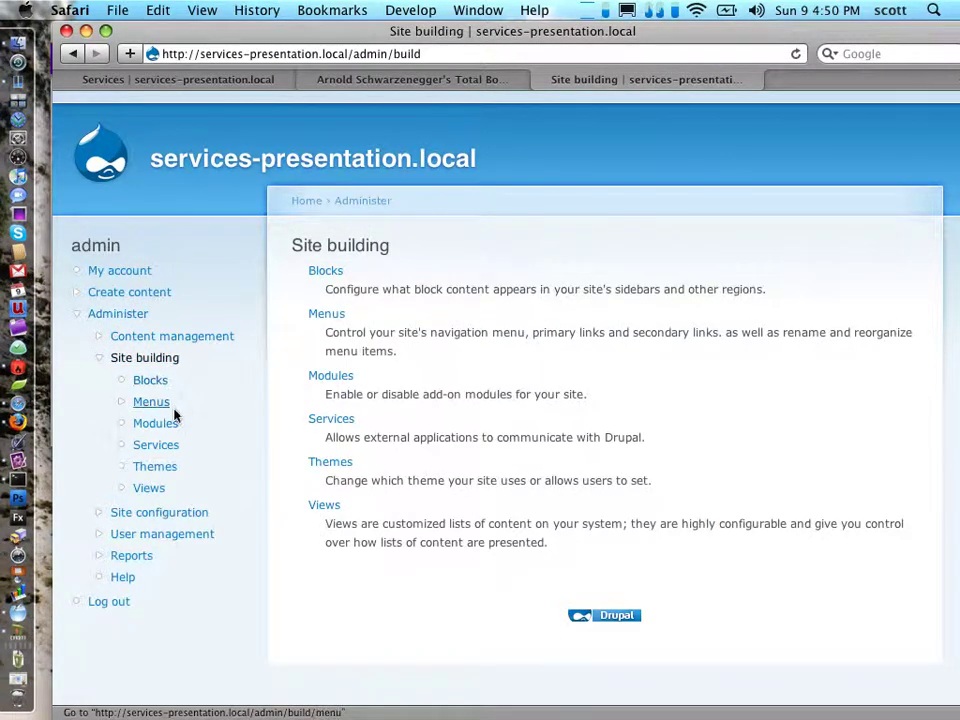
left_click(170, 446)
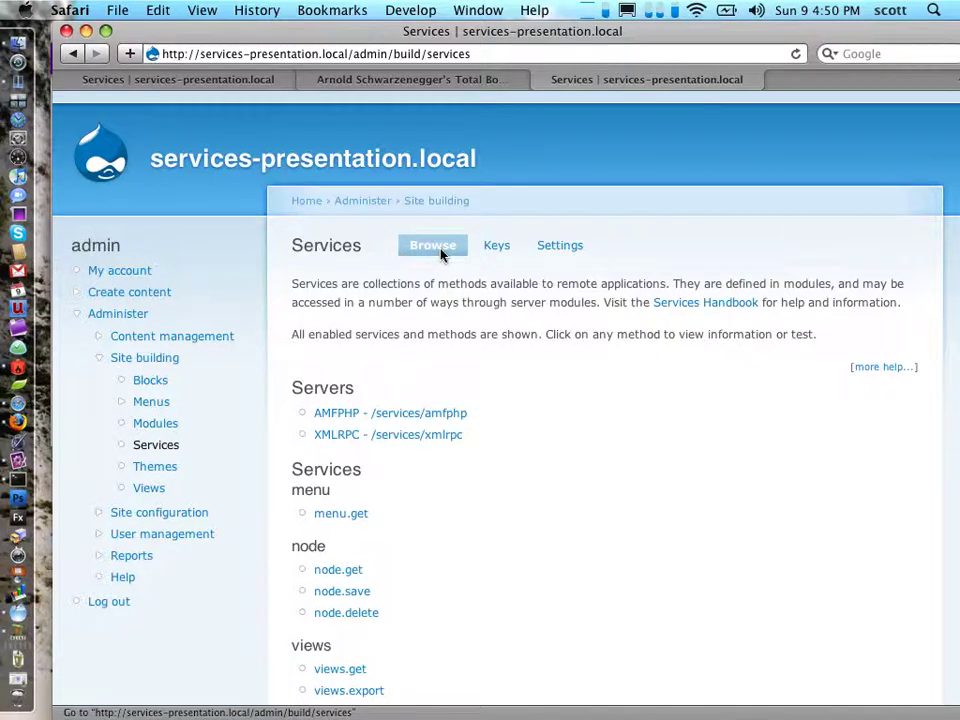
left_click(337, 576)
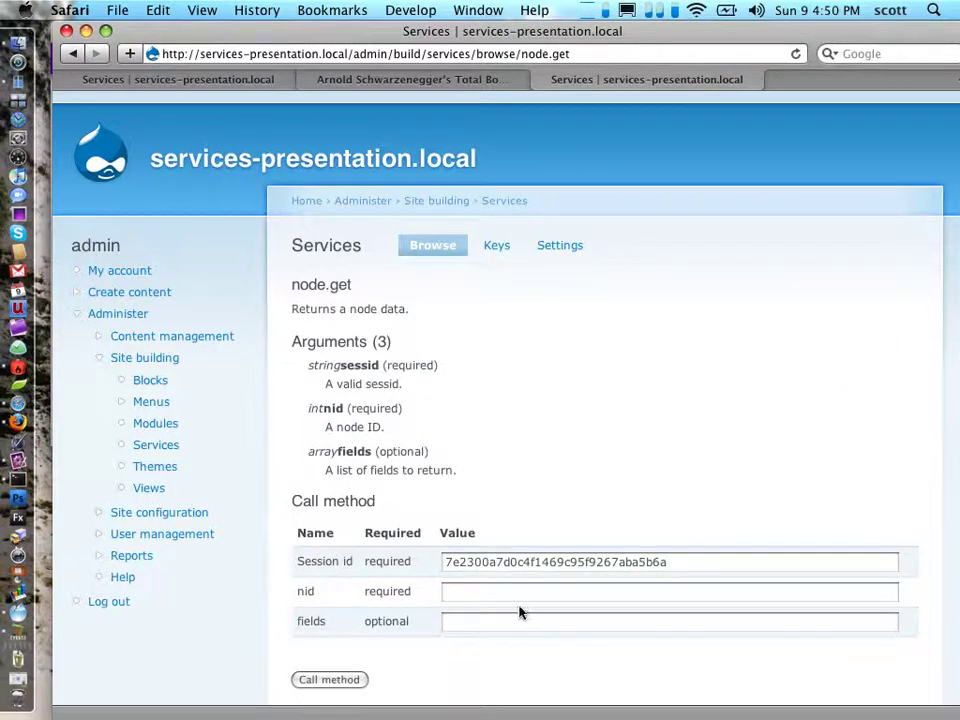
left_click(512, 597)
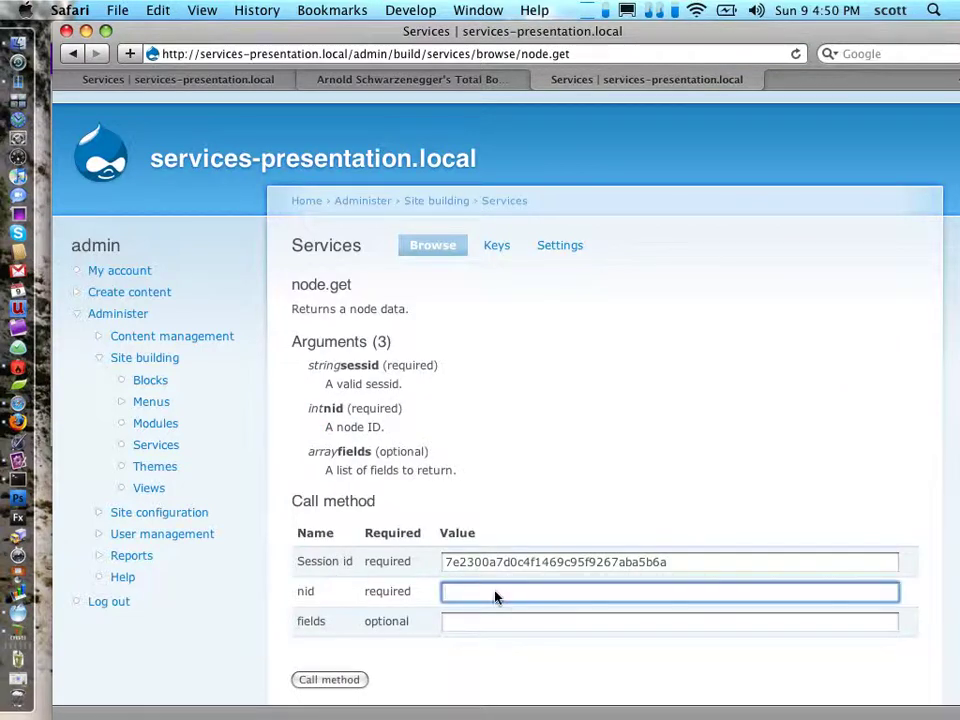
type("1")
left_click(481, 662)
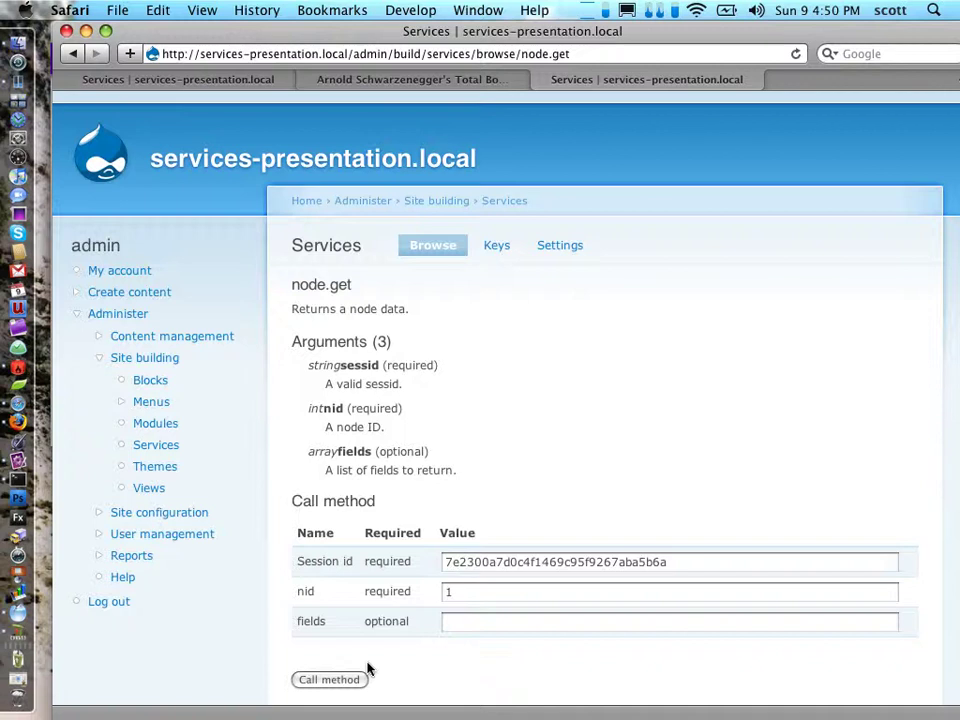
scroll(369, 669, "down", 2)
left_click(500, 580)
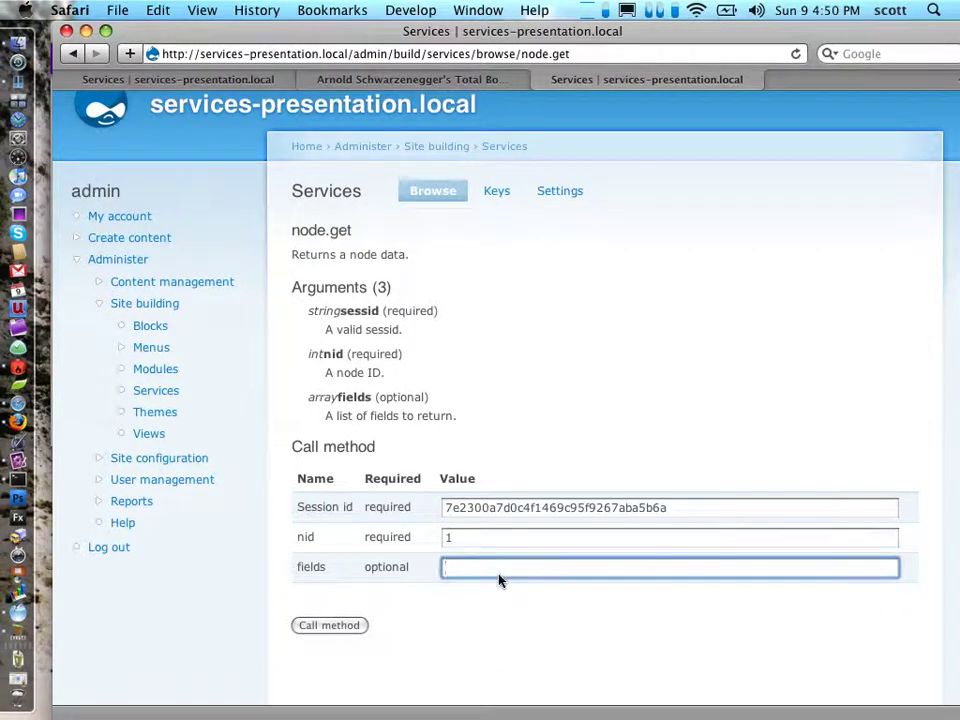
type("title")
key("BackSpace")
key("BackSpace")
type("le")
key("Tab")
key("super+bracketleft")
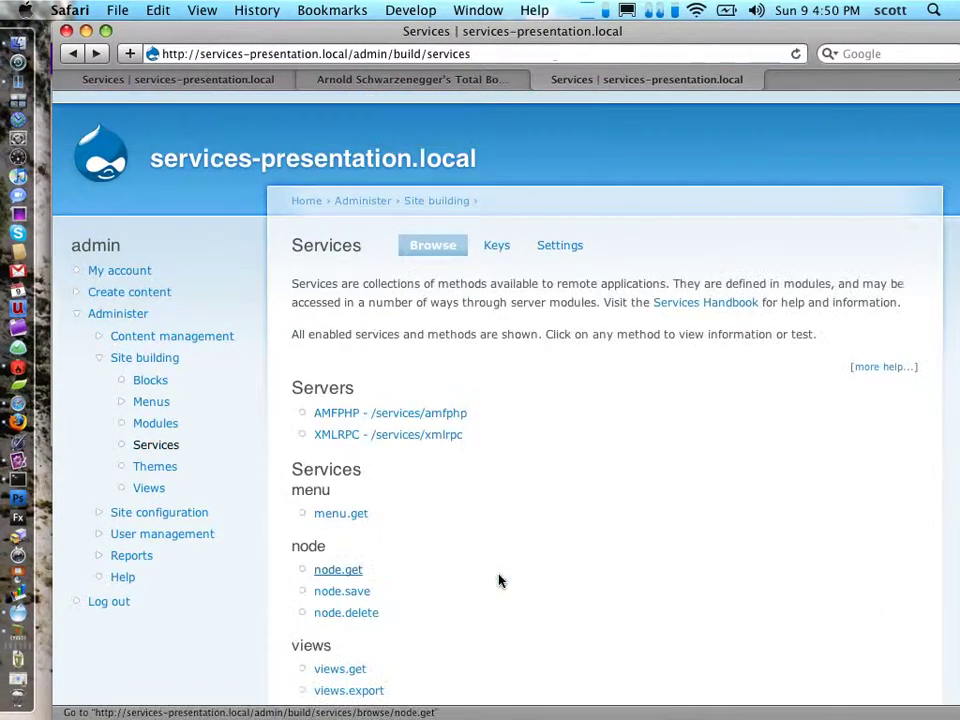
Step: Open the node.get method from the Services list and set nid to 1 and fields to title,body
scroll(553, 630, "down", 1)
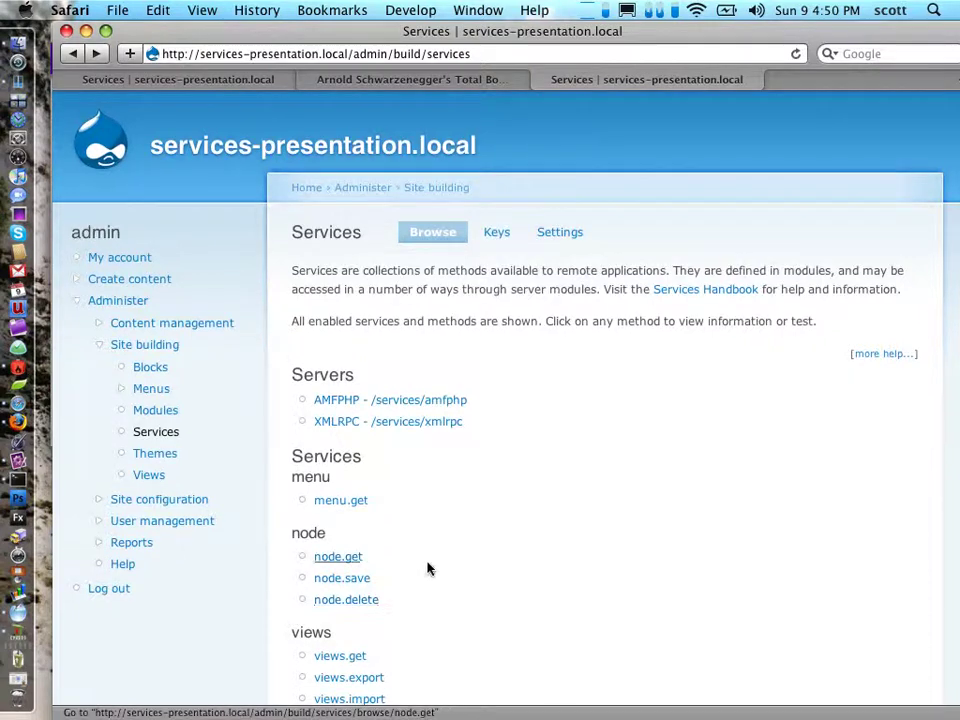
left_click(366, 566)
left_click(468, 597)
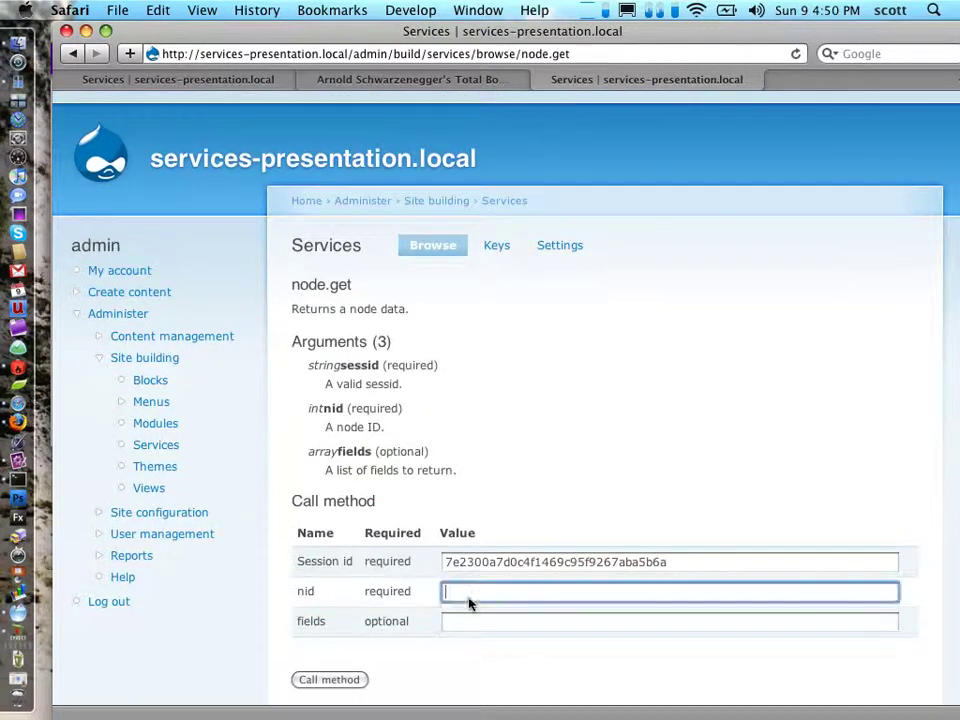
type("1")
left_click(466, 628)
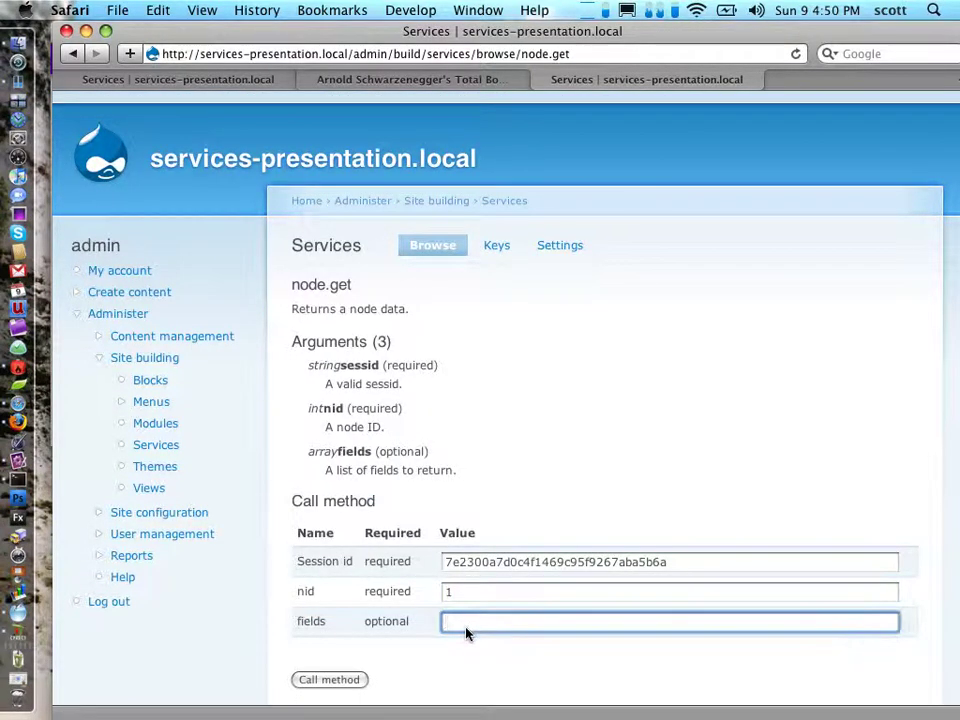
type("title, body")
Step: Call the node.get method with the entered arguments and examine the returned result object
key("Return")
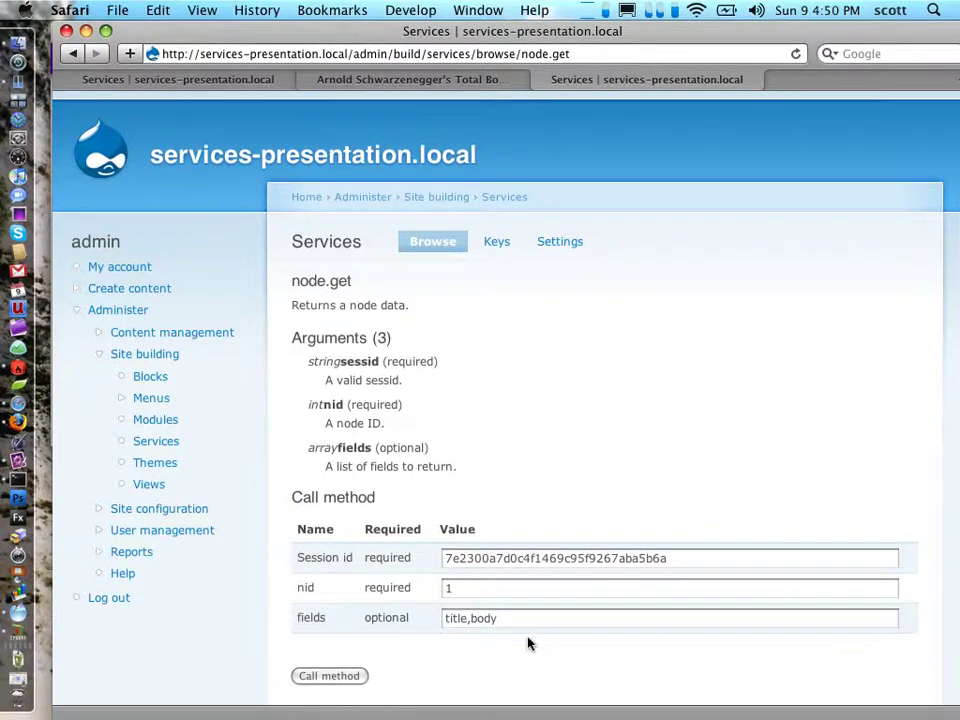
scroll(527, 643, "down", 1)
left_click(324, 624)
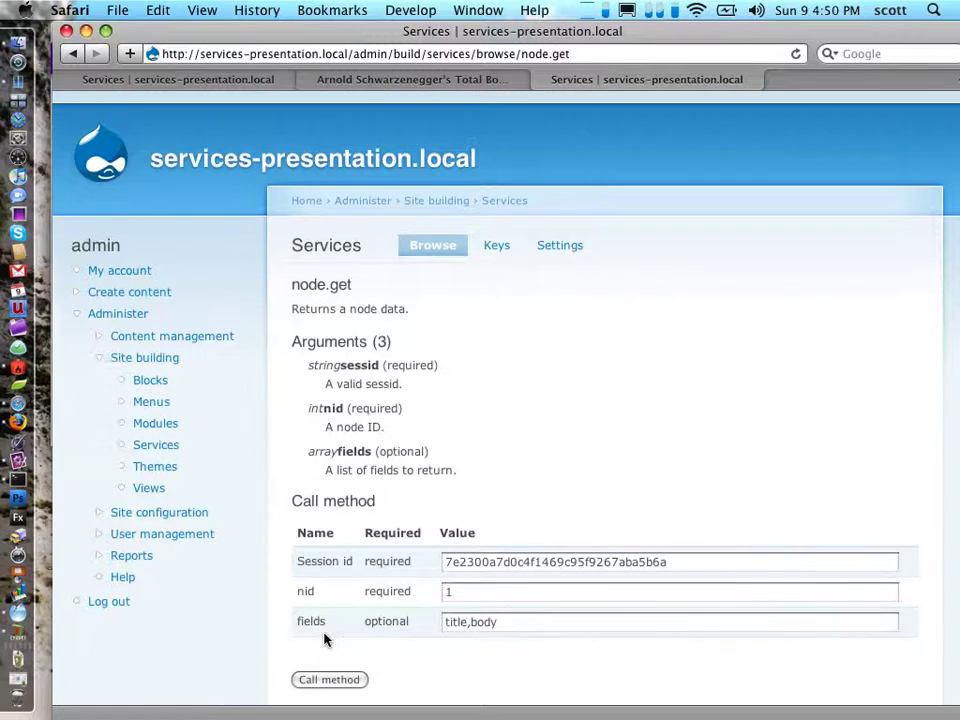
scroll(326, 639, "down", 5)
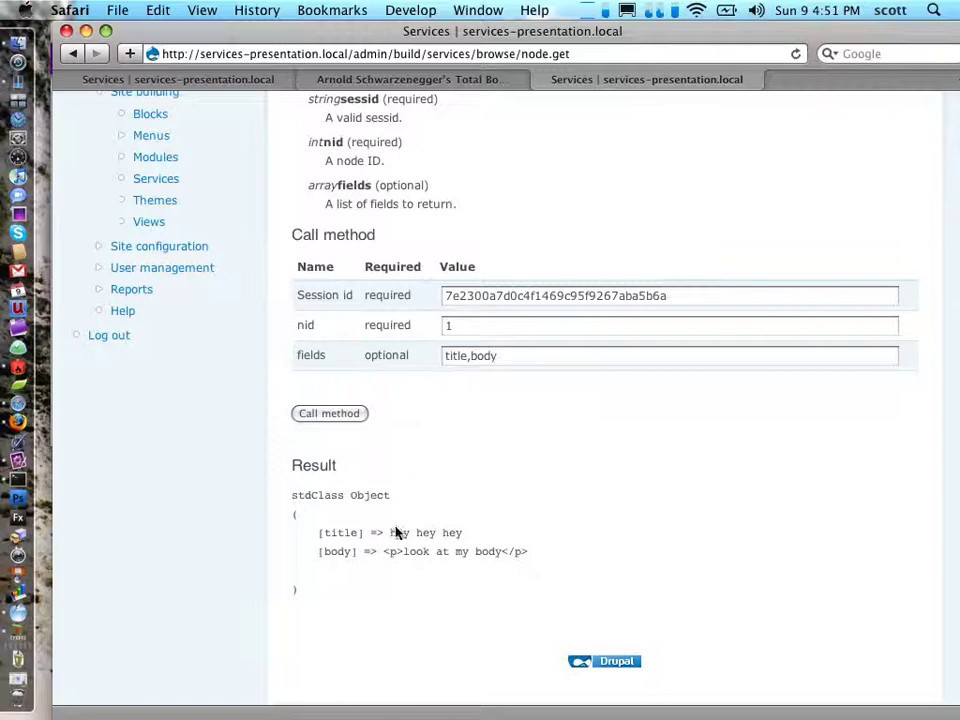
scroll(529, 313, "up", 4)
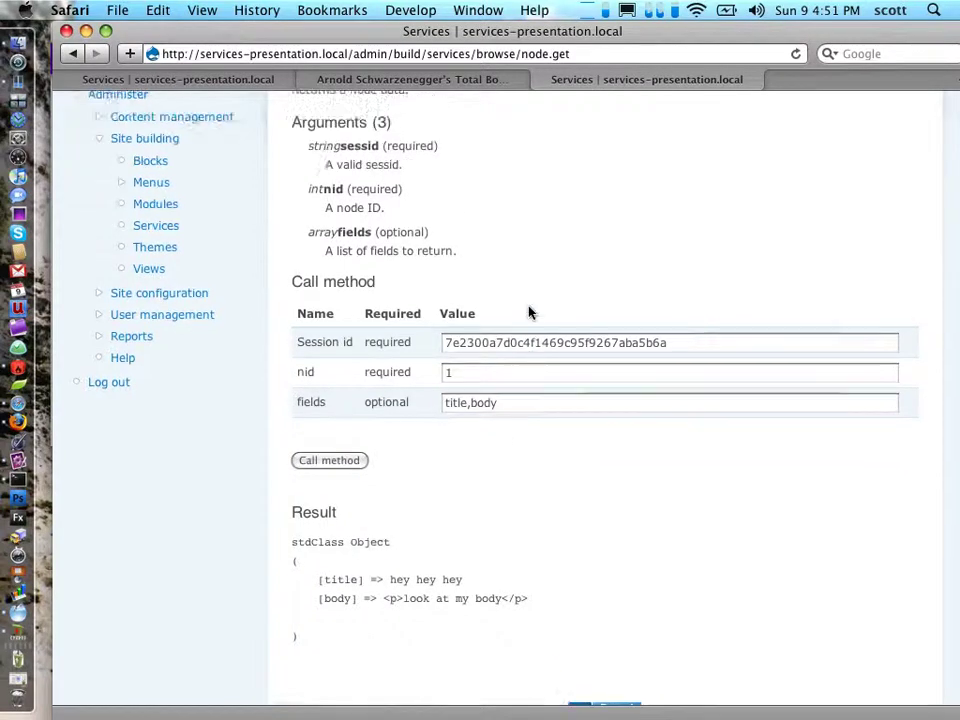
Step: Return to the Services list, open the hello.say method, and review its arguments and call fields
scroll(529, 313, "up", 3)
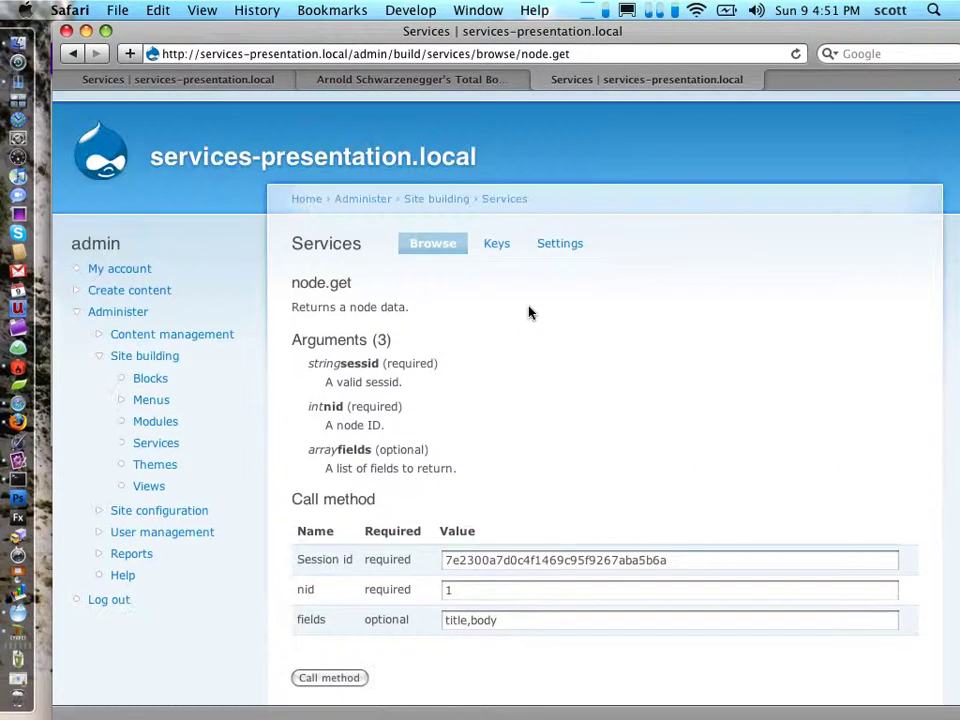
left_click(424, 257)
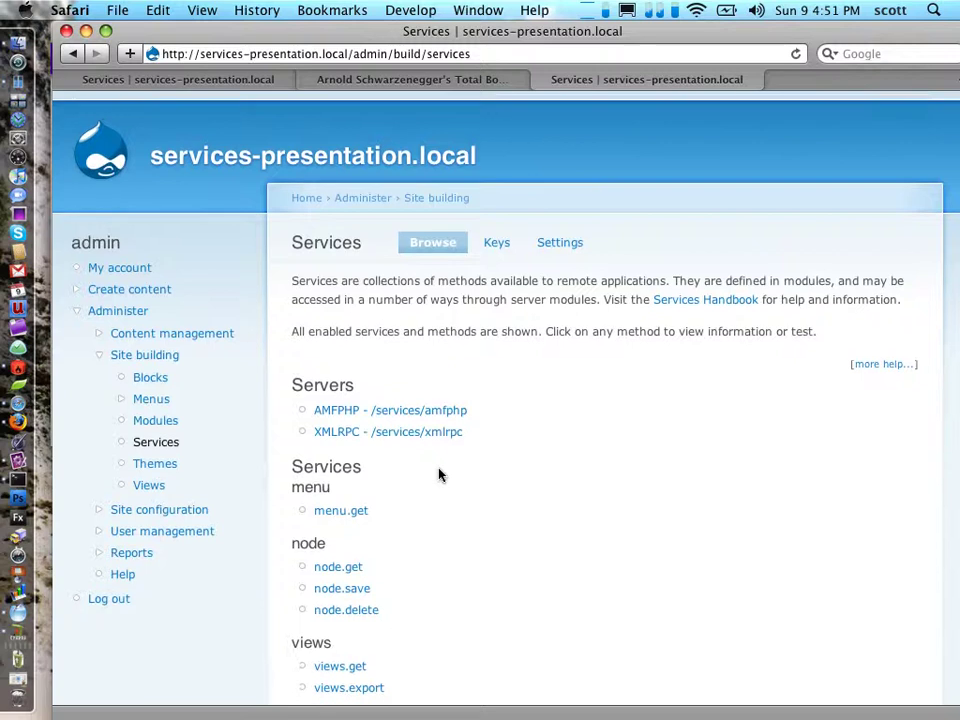
scroll(438, 474, "down", 2)
scroll(438, 474, "down", 3)
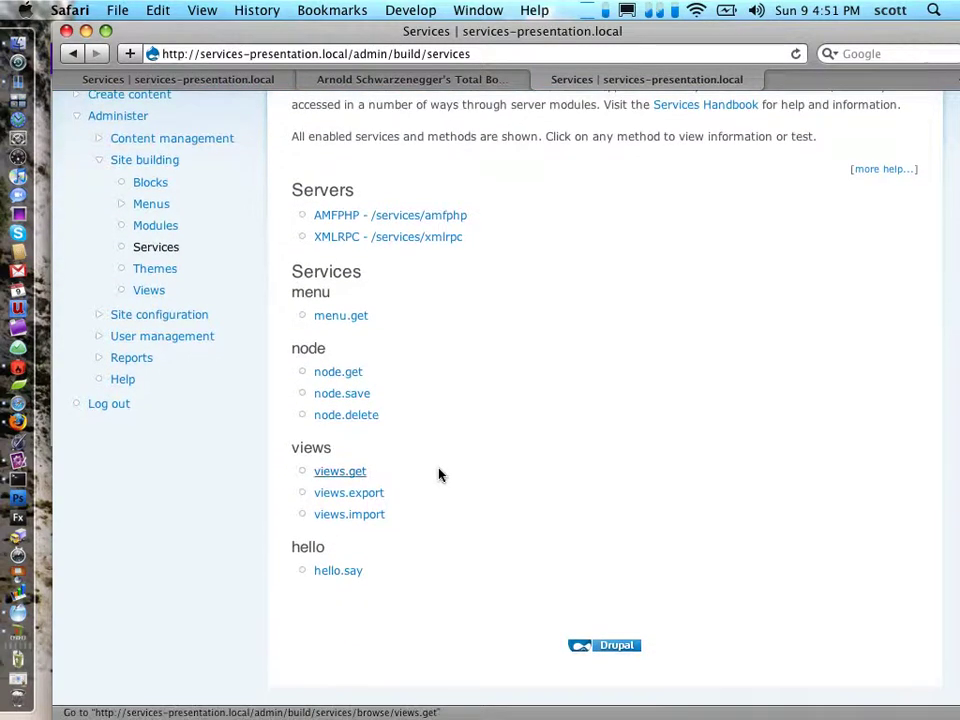
left_click(337, 575)
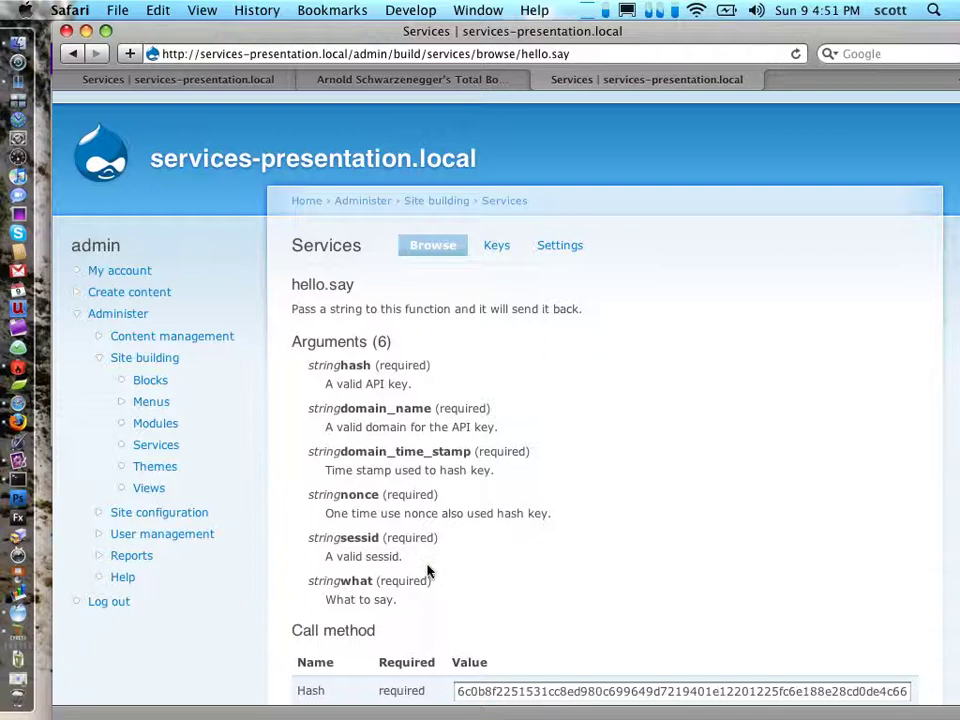
scroll(427, 571, "down", 5)
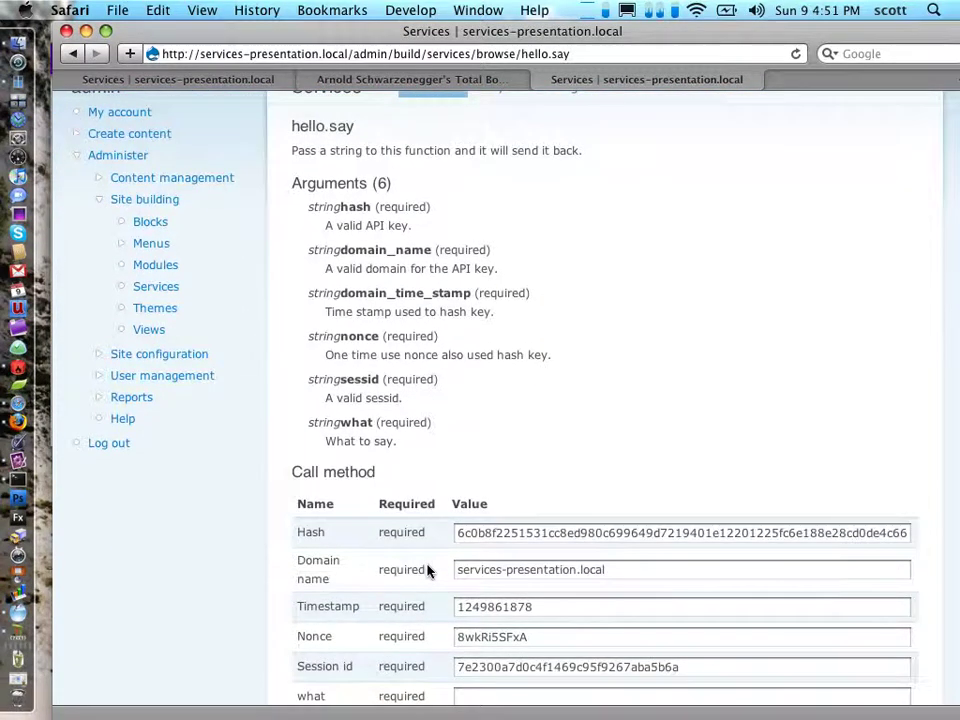
scroll(427, 570, "down", 2)
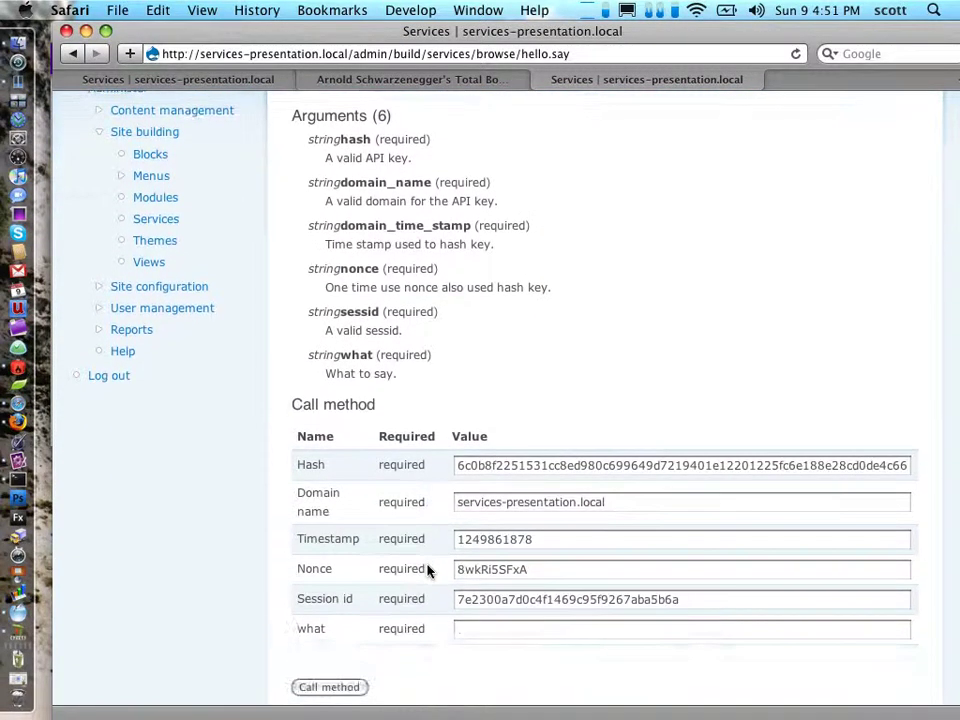
Step: Disable Use keys and Use sessid in the Services security settings and save the configuration
scroll(429, 569, "up", 7)
left_click(559, 249)
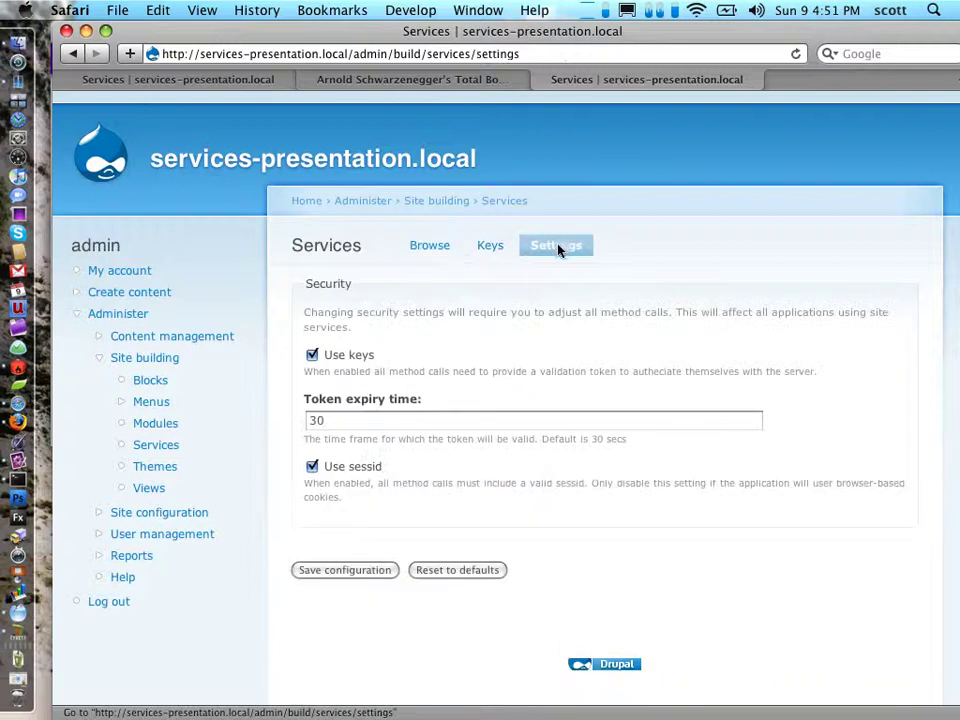
left_click(312, 355)
left_click(312, 355)
left_click(312, 356)
left_click(343, 505)
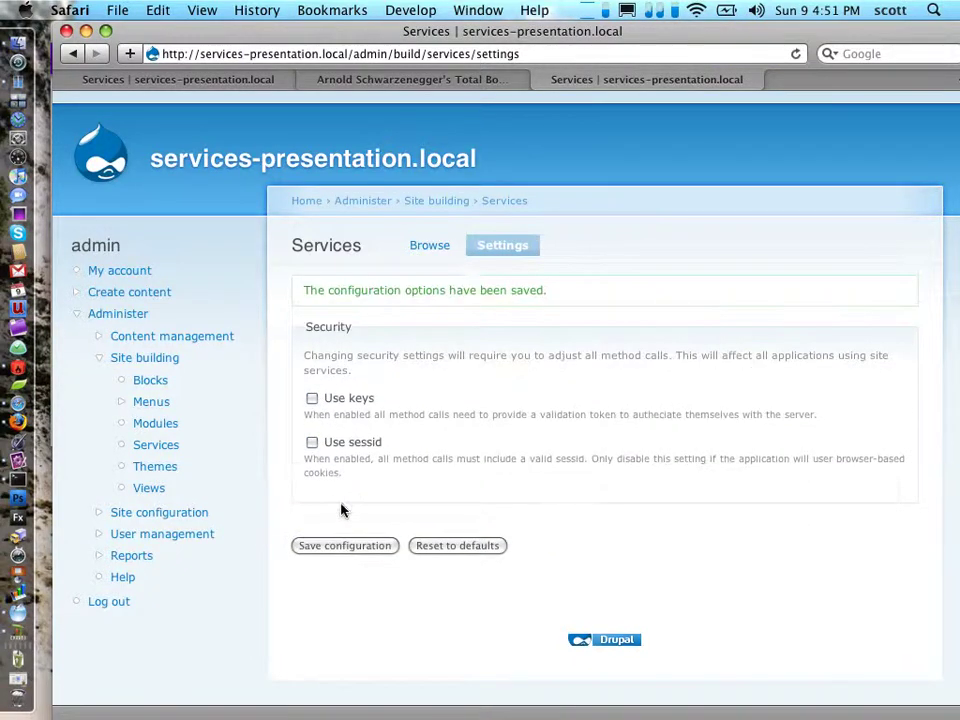
Step: Reopen the hello.say method from the Services list and call it with what set to "aoeuaoe aoeuaoeuaoeu"
left_click(430, 246)
scroll(420, 279, "down", 5)
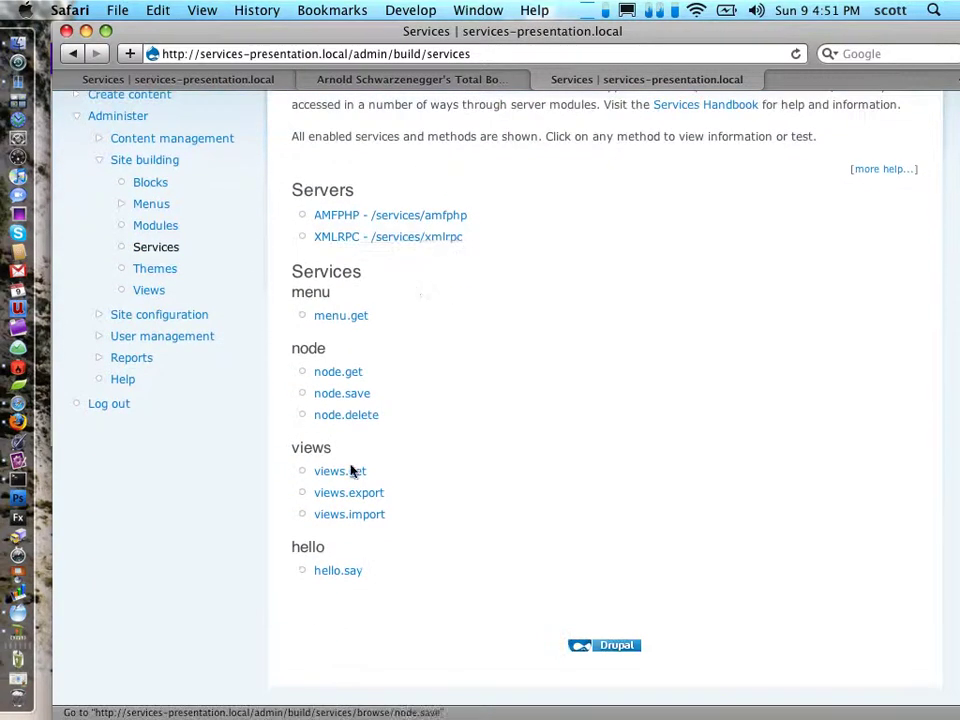
left_click(333, 571)
left_click(479, 478)
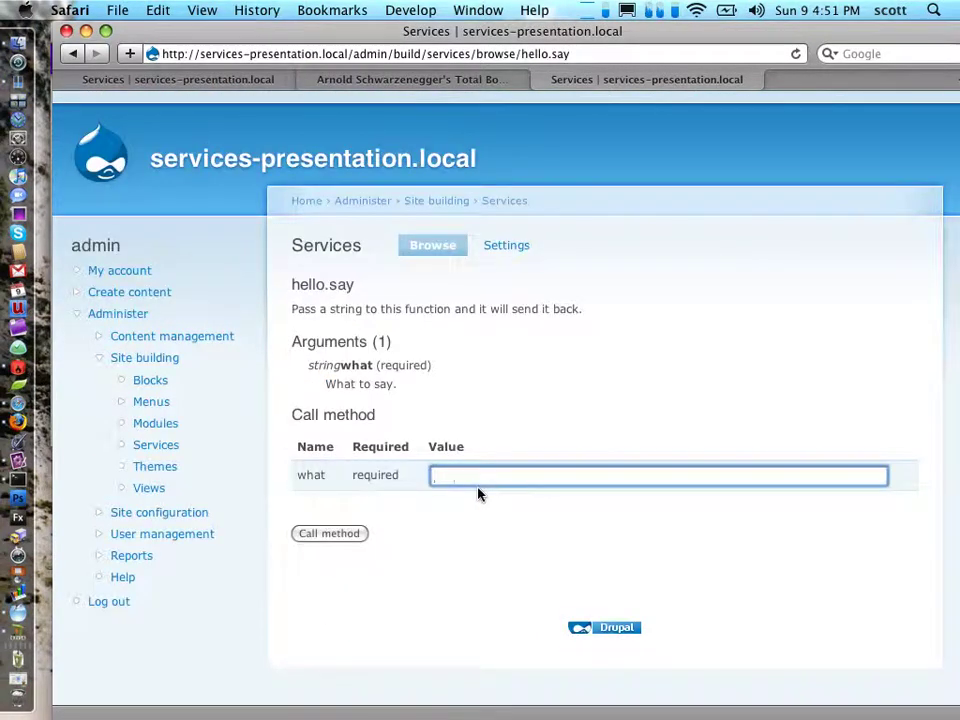
type("aoeuaoe aoeuaoeuaoeu")
left_click(350, 536)
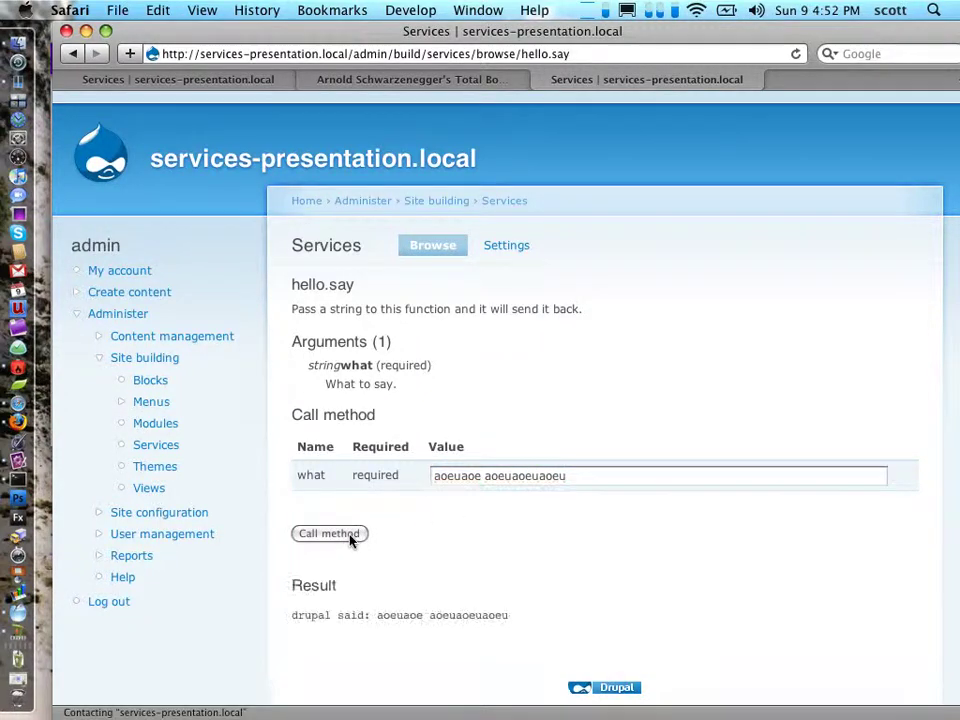
scroll(350, 540, "down", 1)
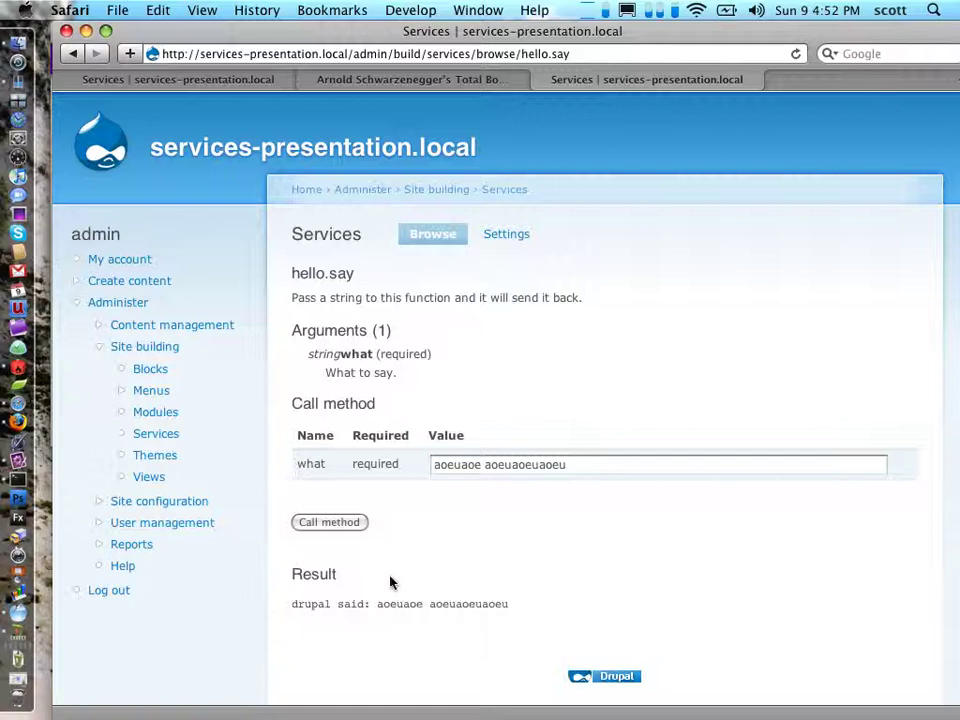
Step: Go back to the Myplay album page and bring the MyPlay Audio Player window to the front
left_click(429, 82)
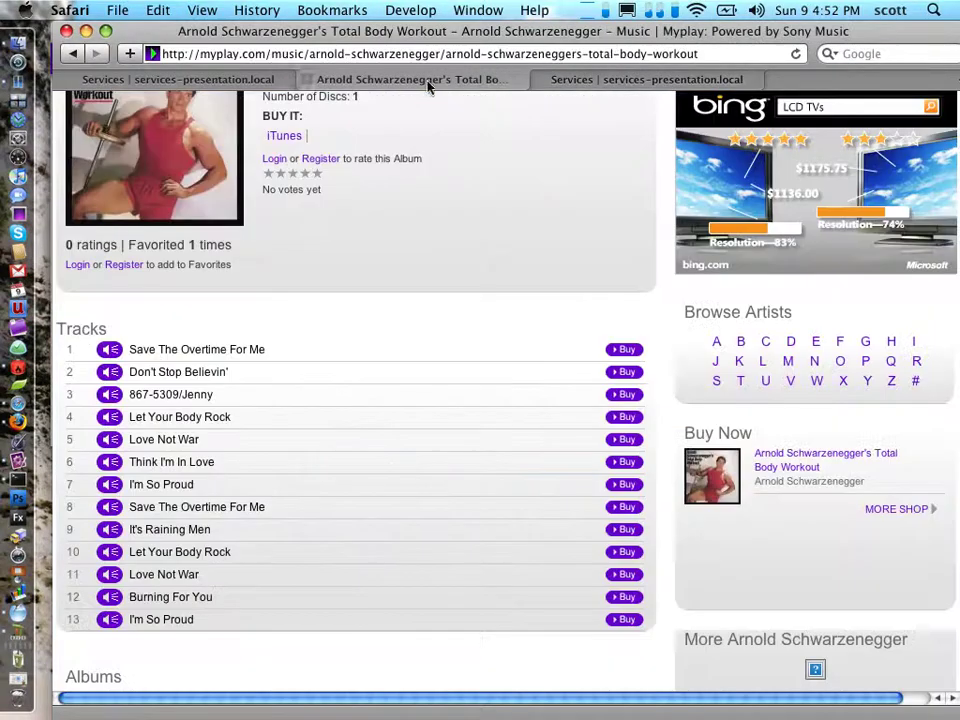
left_click(251, 82)
left_click(470, 84)
key("super+Tab")
key("super+shift+Tab")
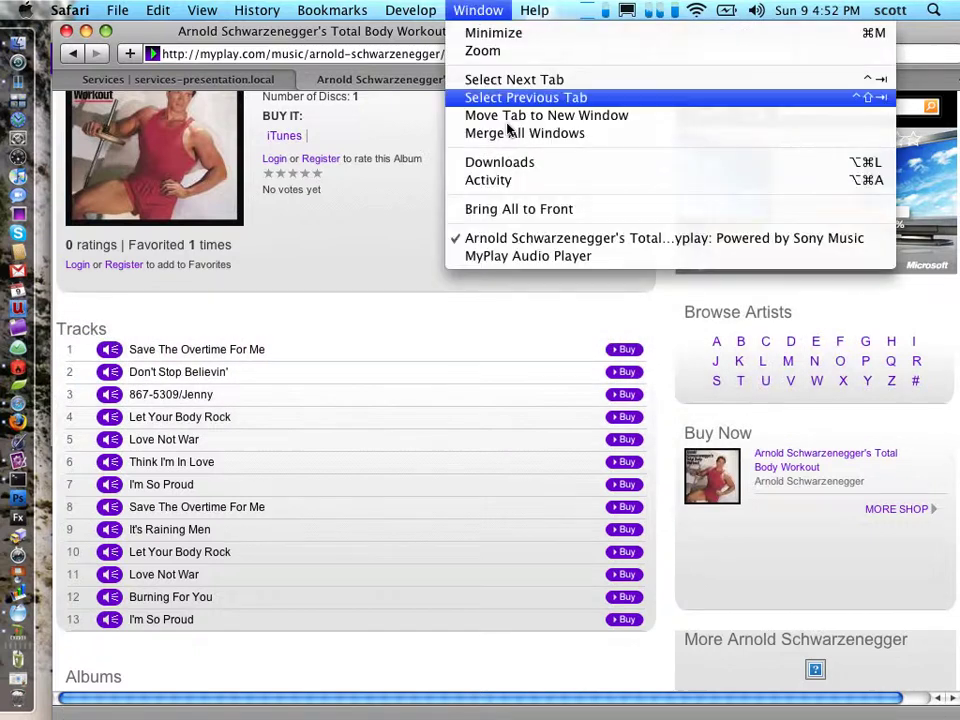
left_click(506, 258)
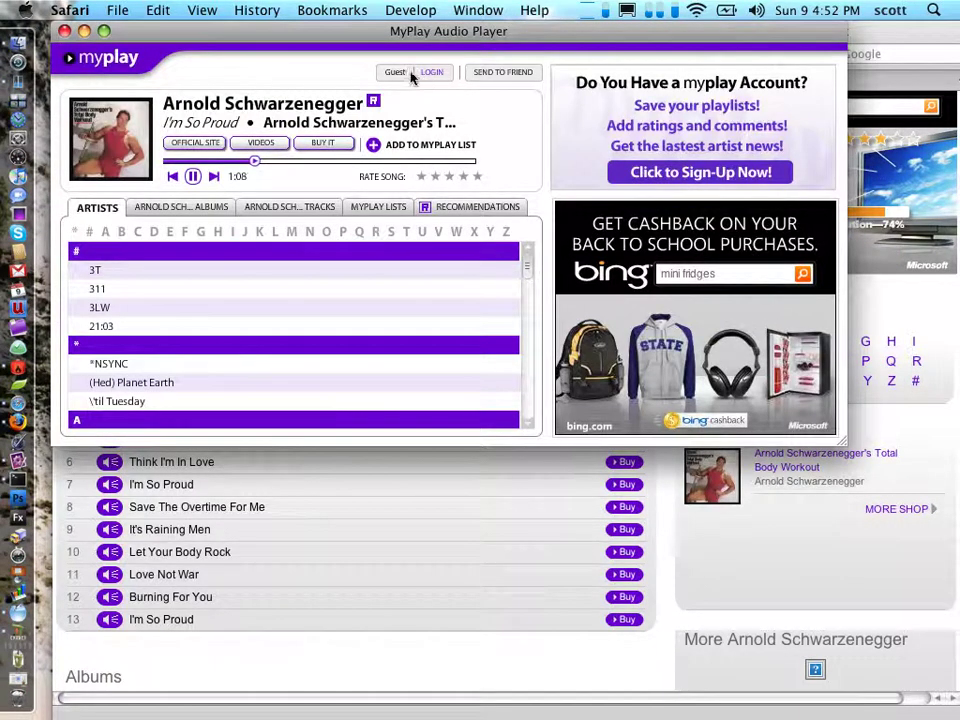
Step: Open the member sign-in form in the audio player and activate its username field
left_click(418, 75)
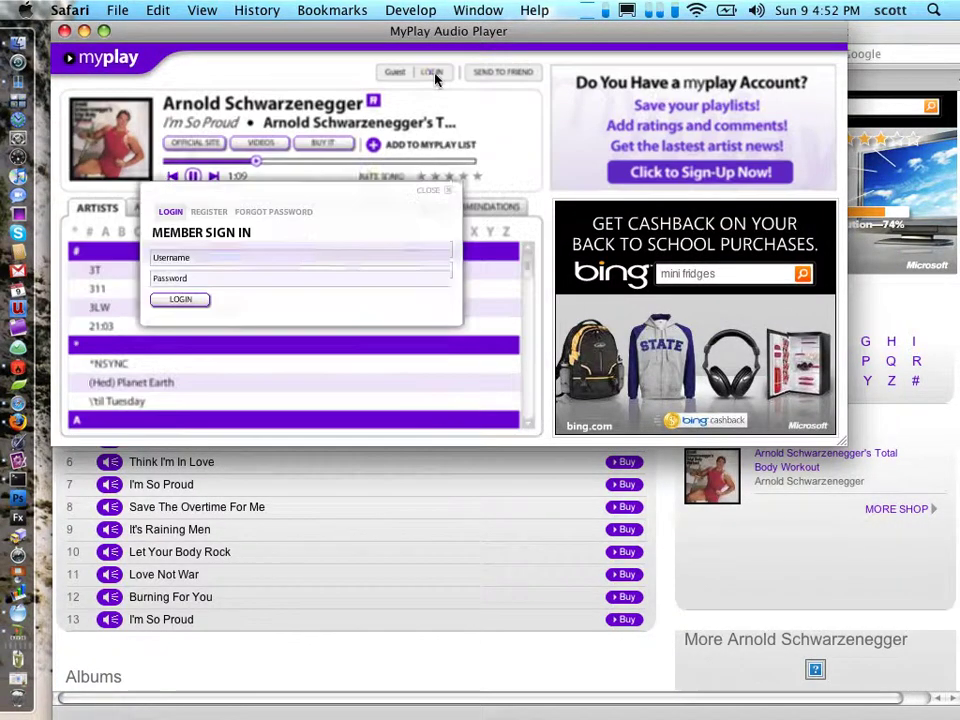
left_click(238, 253)
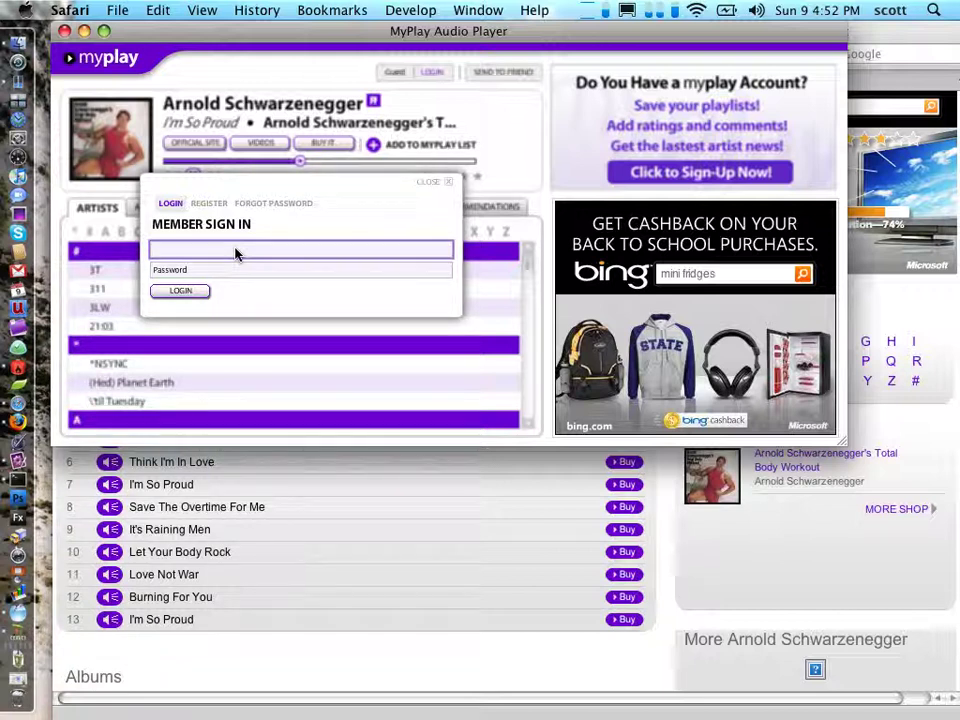
key("super+Tab")
key("super+Tab")
key("super+Tab")
key("super+Tab")
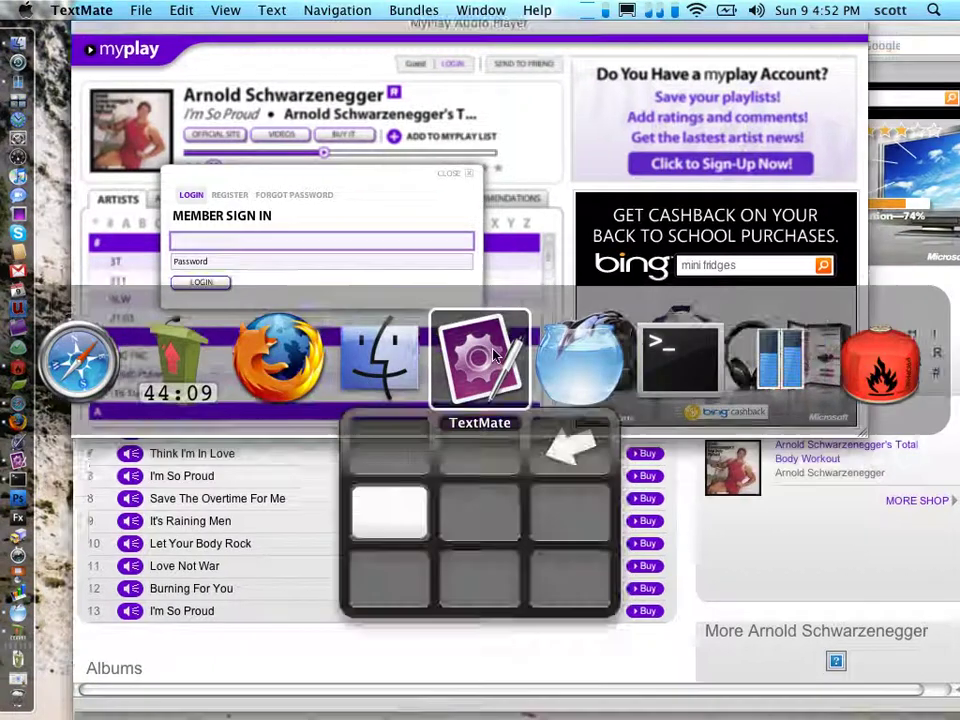
key("super+Tab")
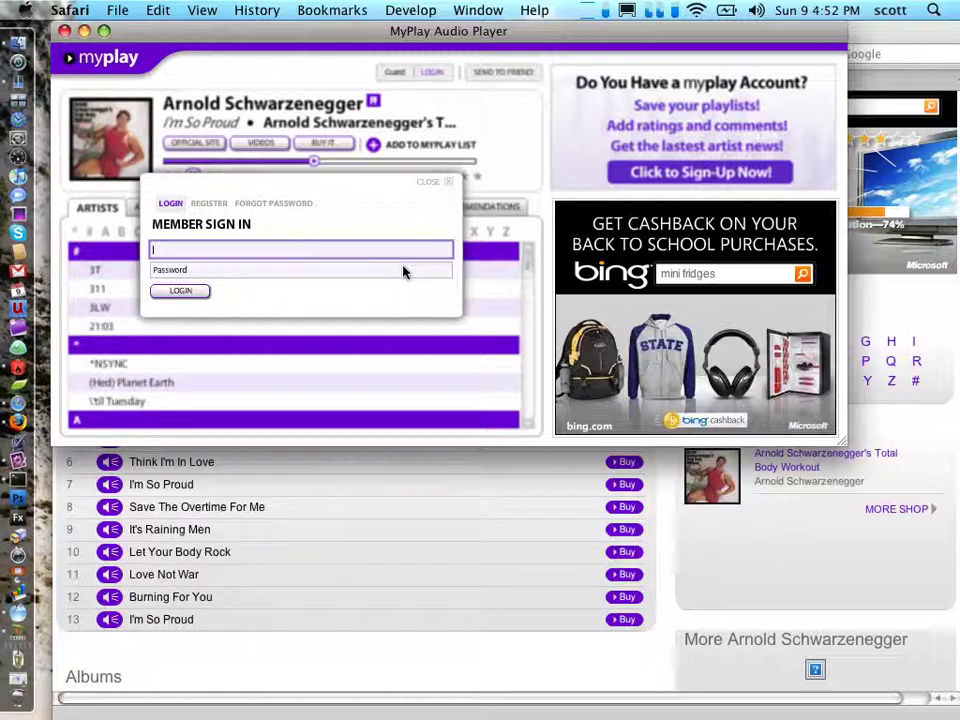
Step: Submit the member sign-in form with the username and password empty to test the field validation
left_click(195, 298)
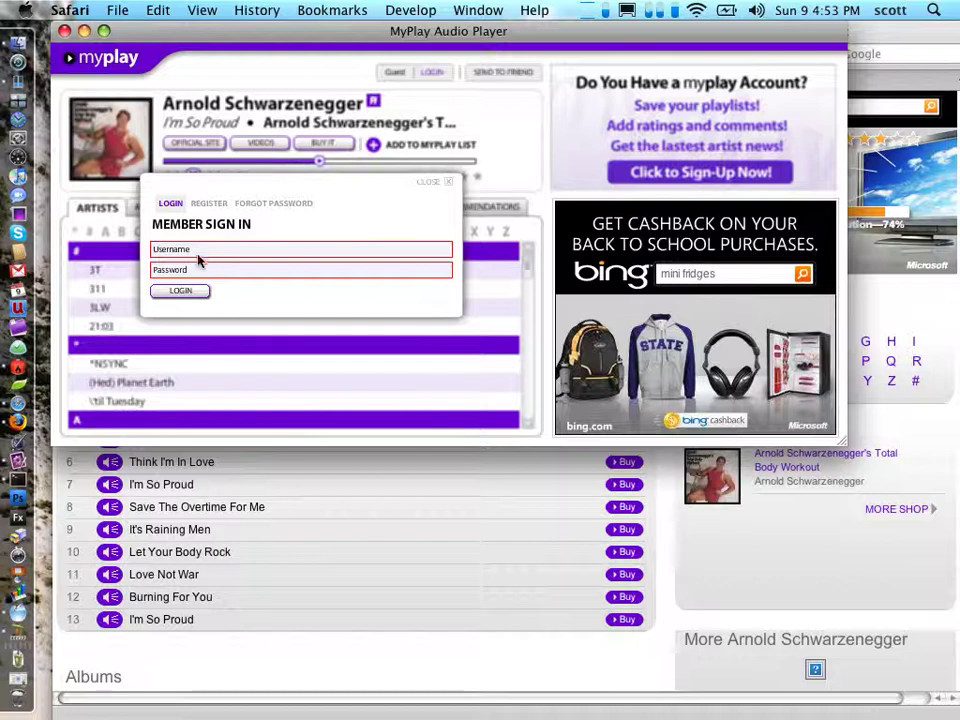
left_click(198, 258)
left_click(205, 272)
left_click(205, 257)
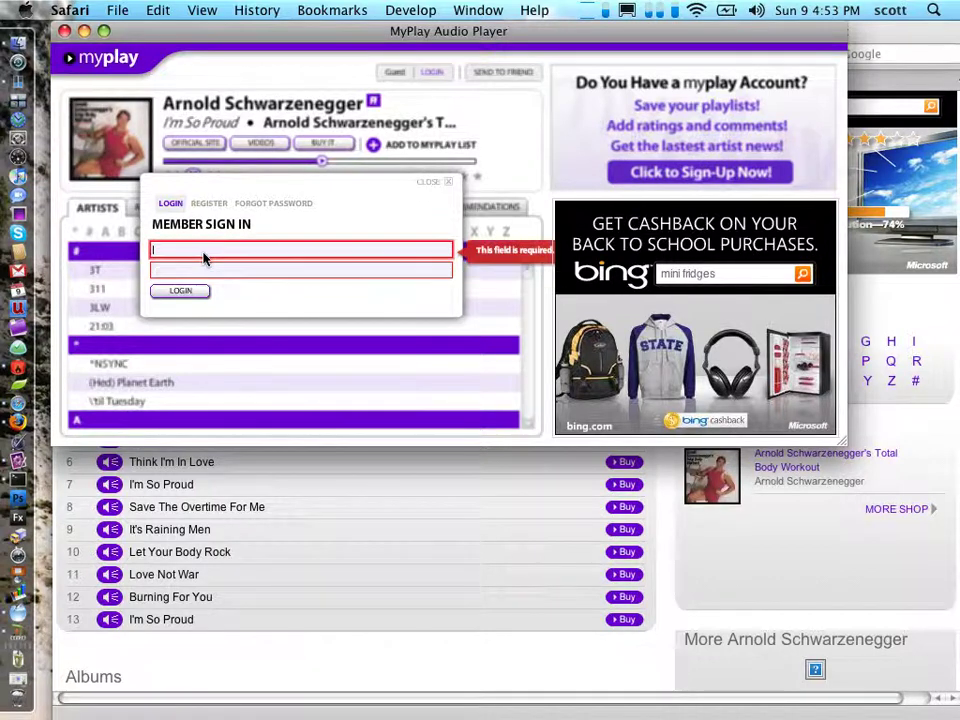
left_click(194, 291)
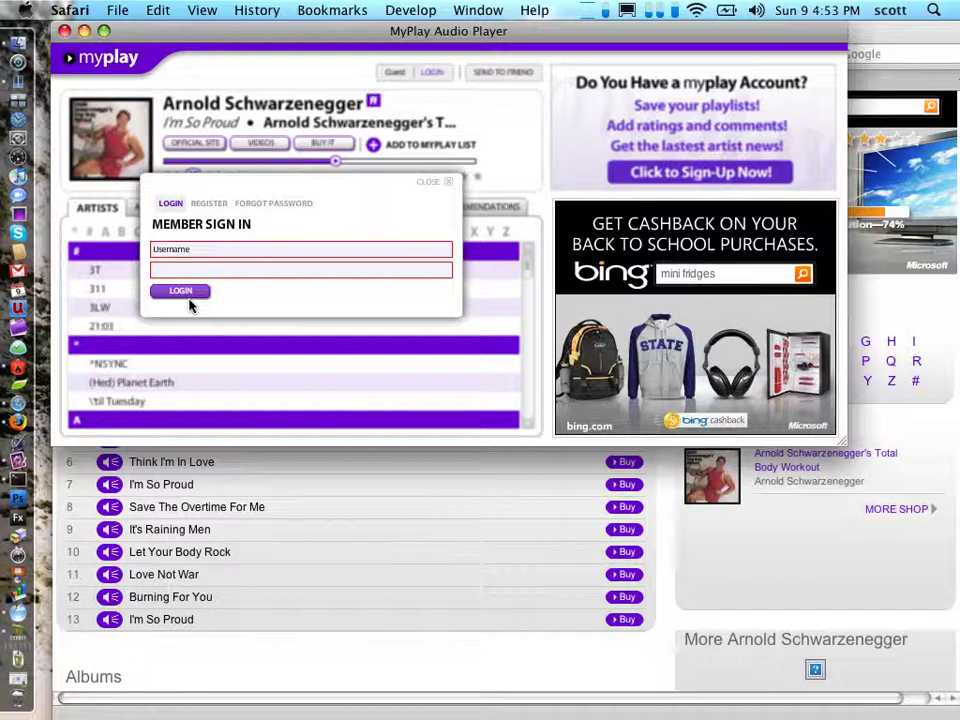
Step: Open the player's create-an-account form, examine its registration fields, and close the form
left_click(209, 204)
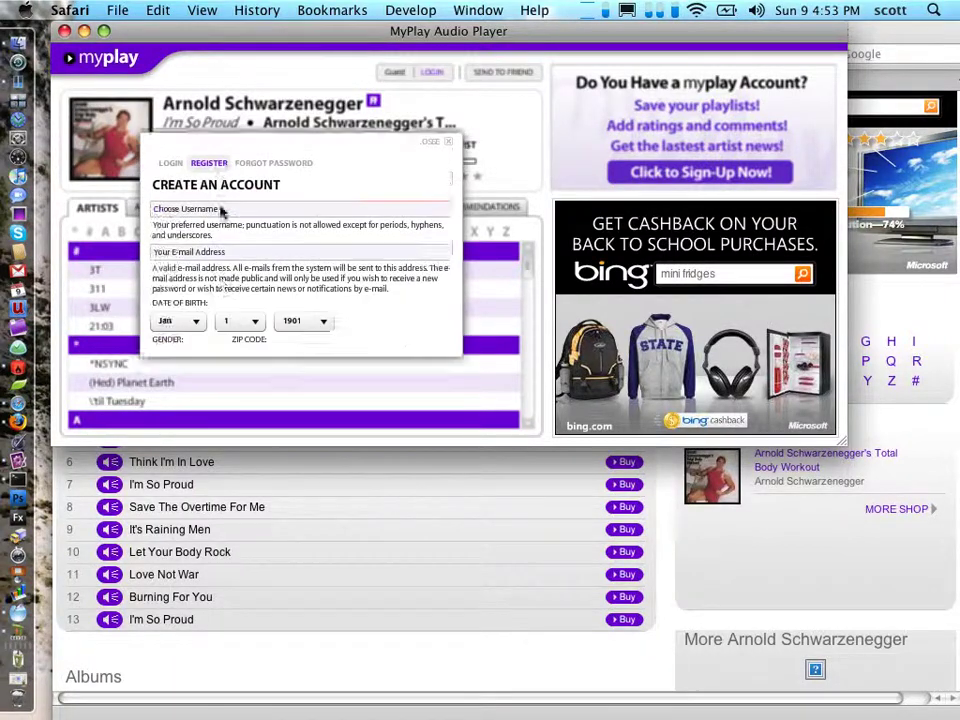
left_click(239, 139)
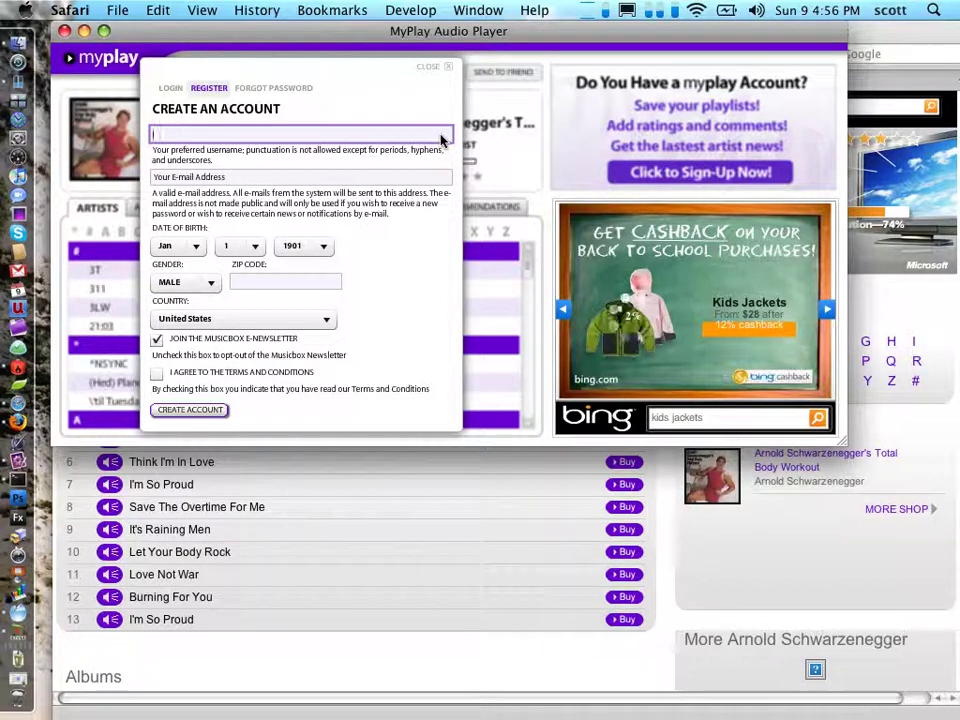
left_click(449, 67)
Step: Browse the player's album, artist and MyPlay list views, and show the Arnold Schwarzenegger tracks
left_click(226, 208)
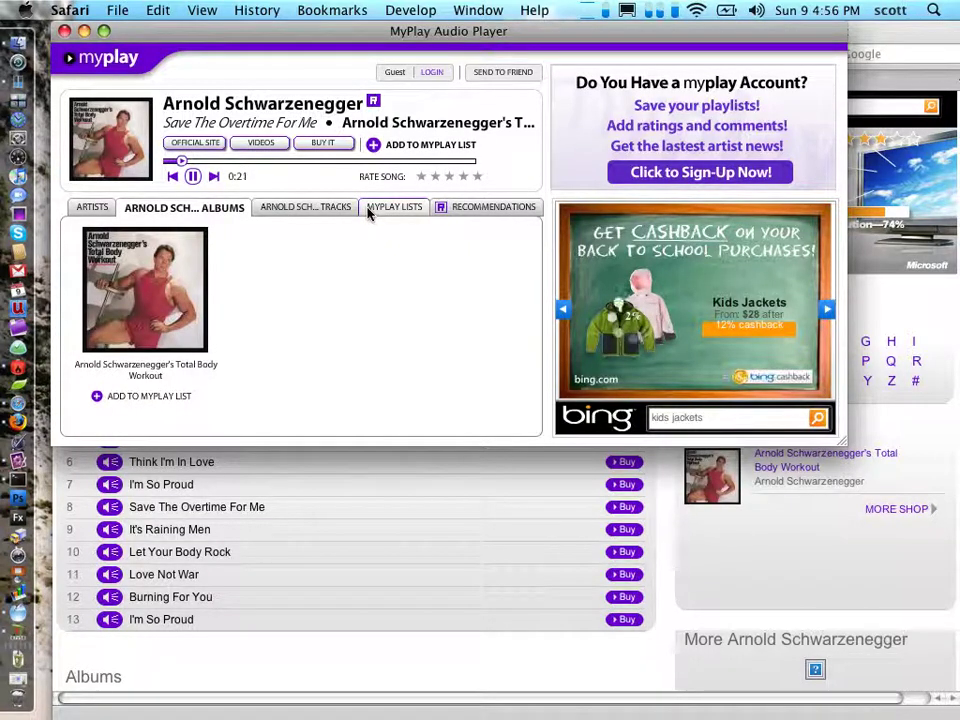
left_click(105, 210)
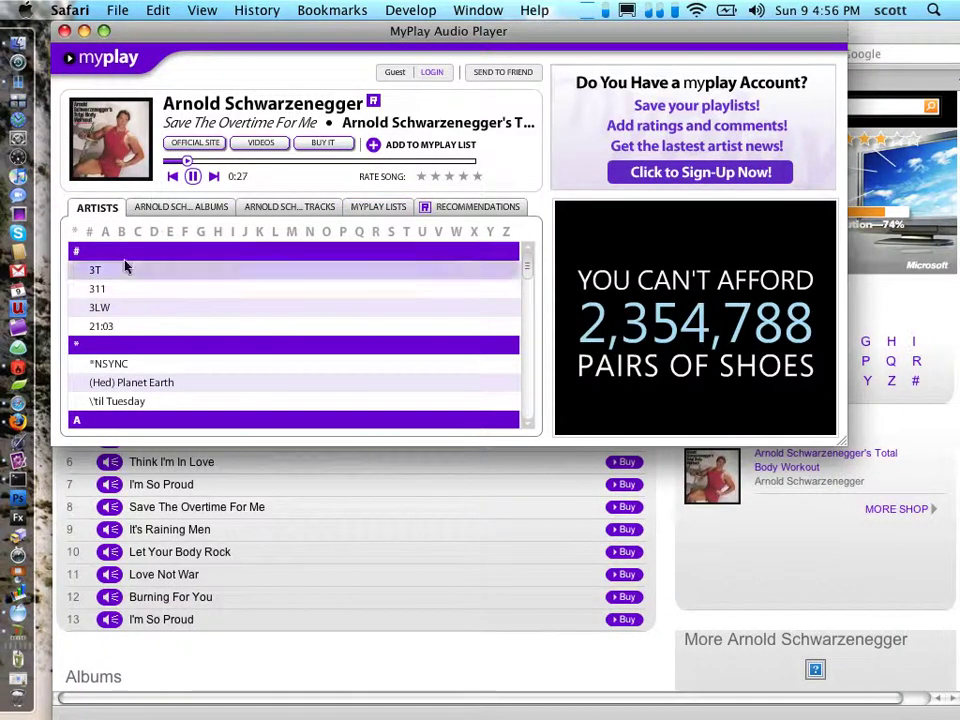
left_click(378, 207)
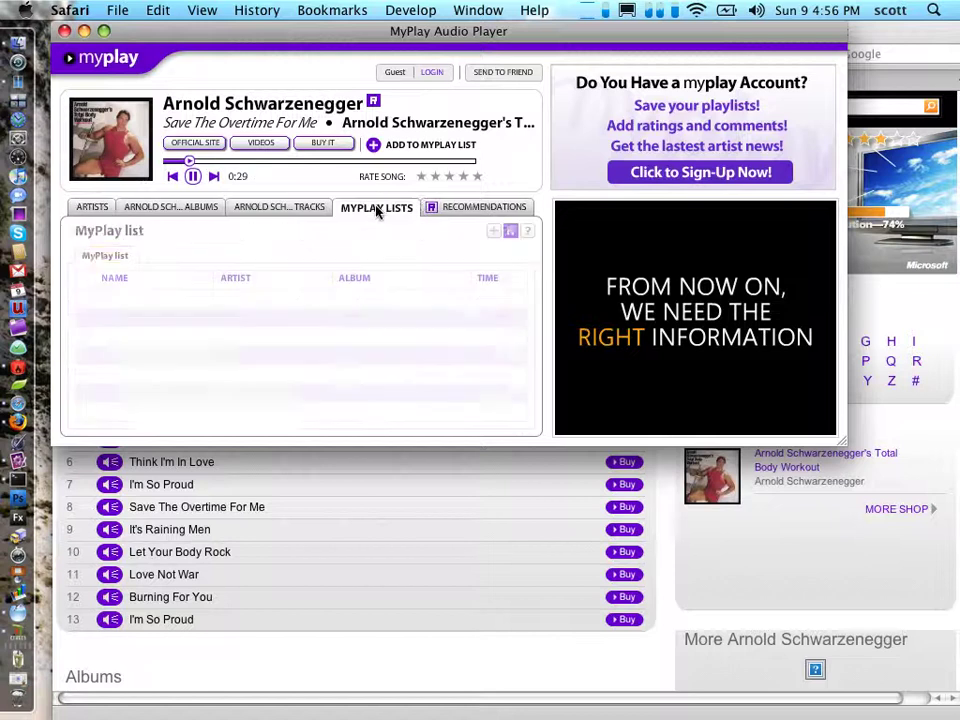
left_click(315, 211)
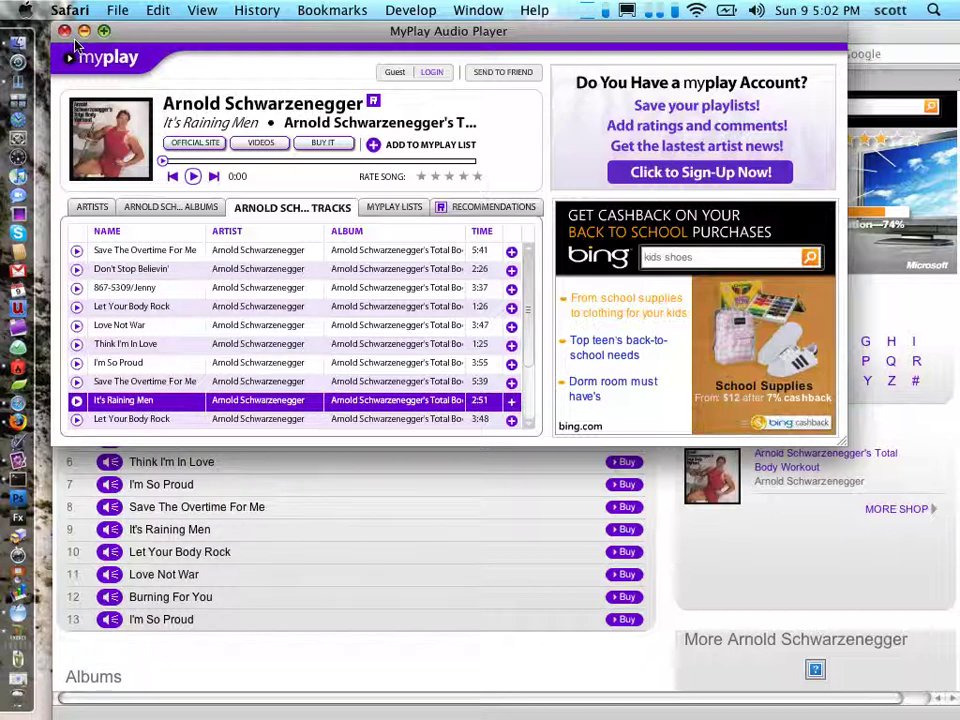
Step: Switch from the browser to another open application
key("super+Tab")
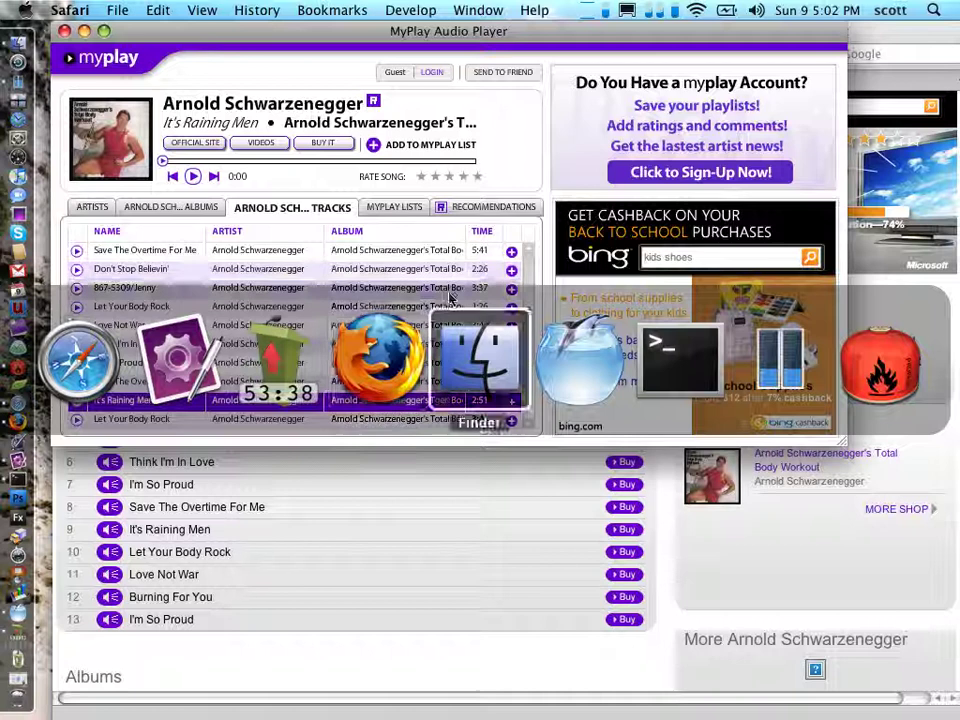